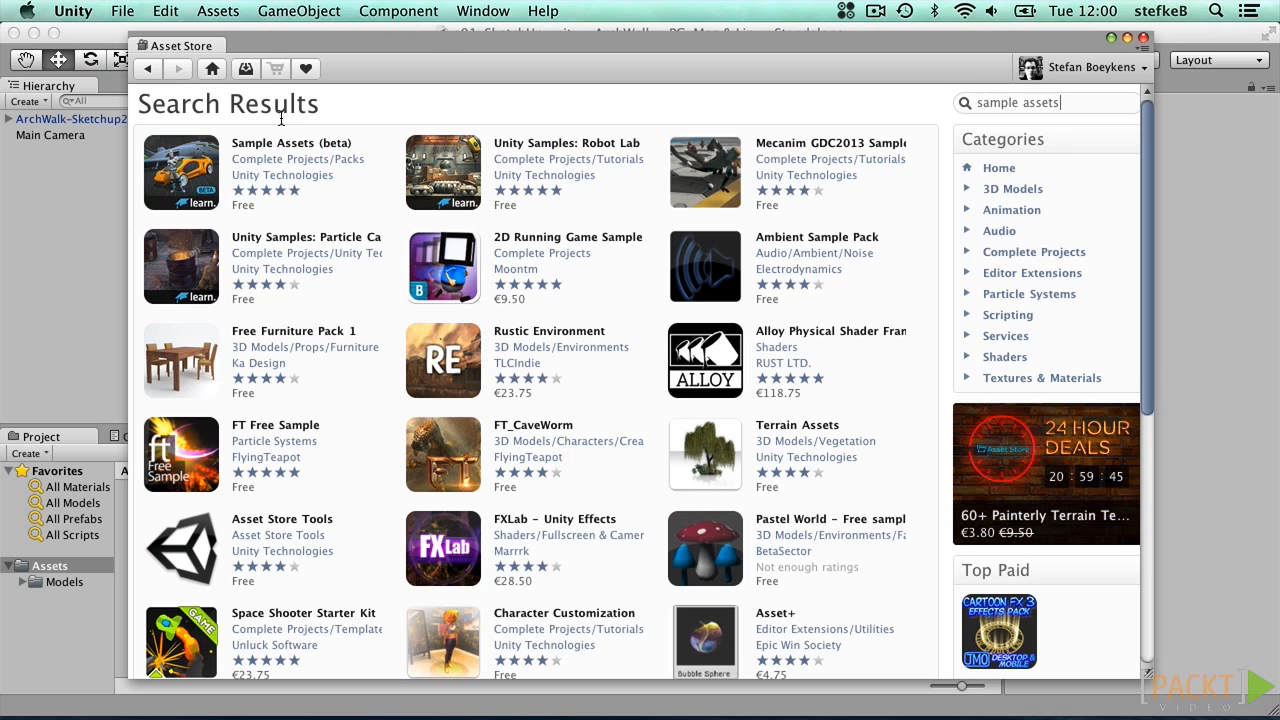
Step: Download the free Sample Assets (beta) package from the search results and import all its items into the project
left_click(281, 142)
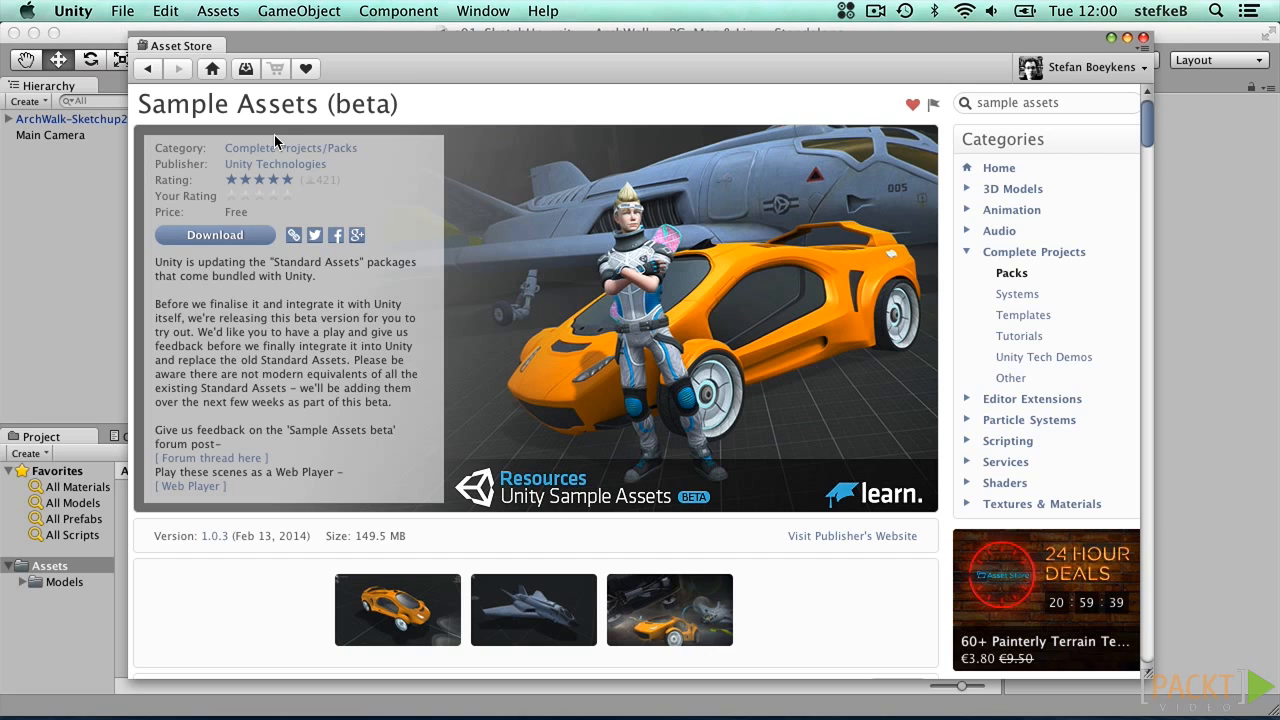
left_click(215, 234)
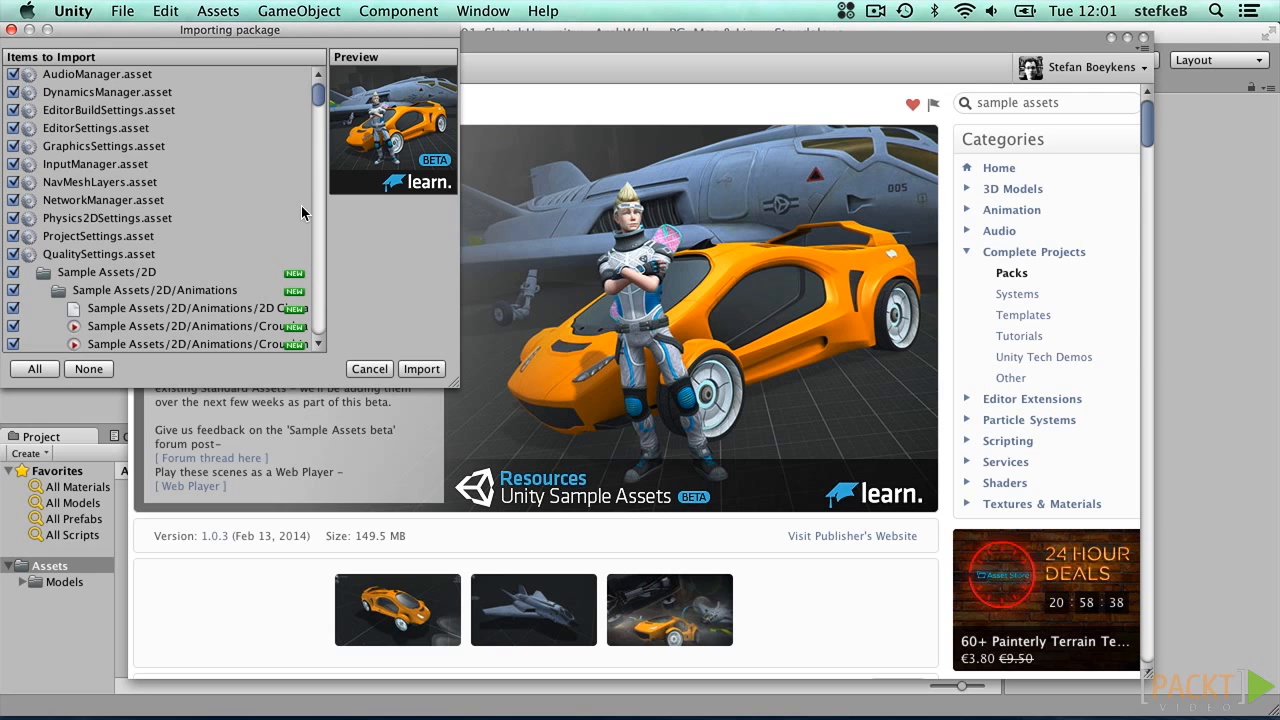
left_click_drag(308, 30, 538, 110)
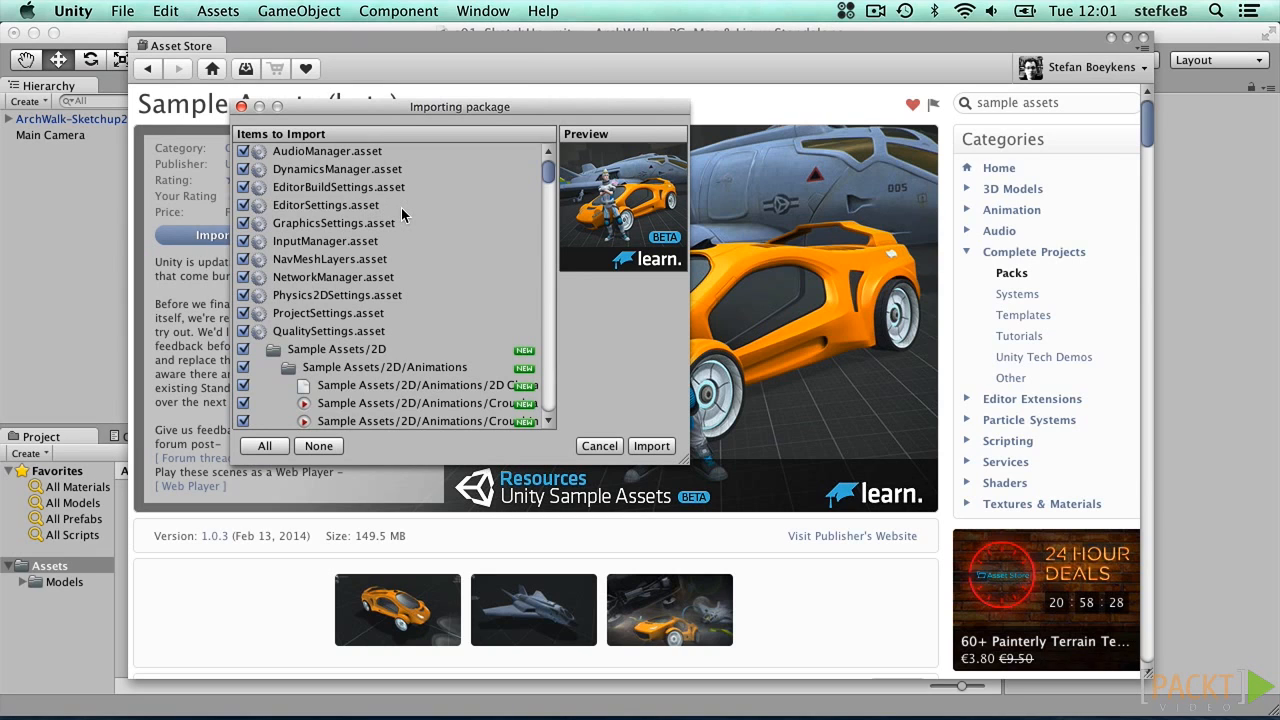
left_click(649, 446)
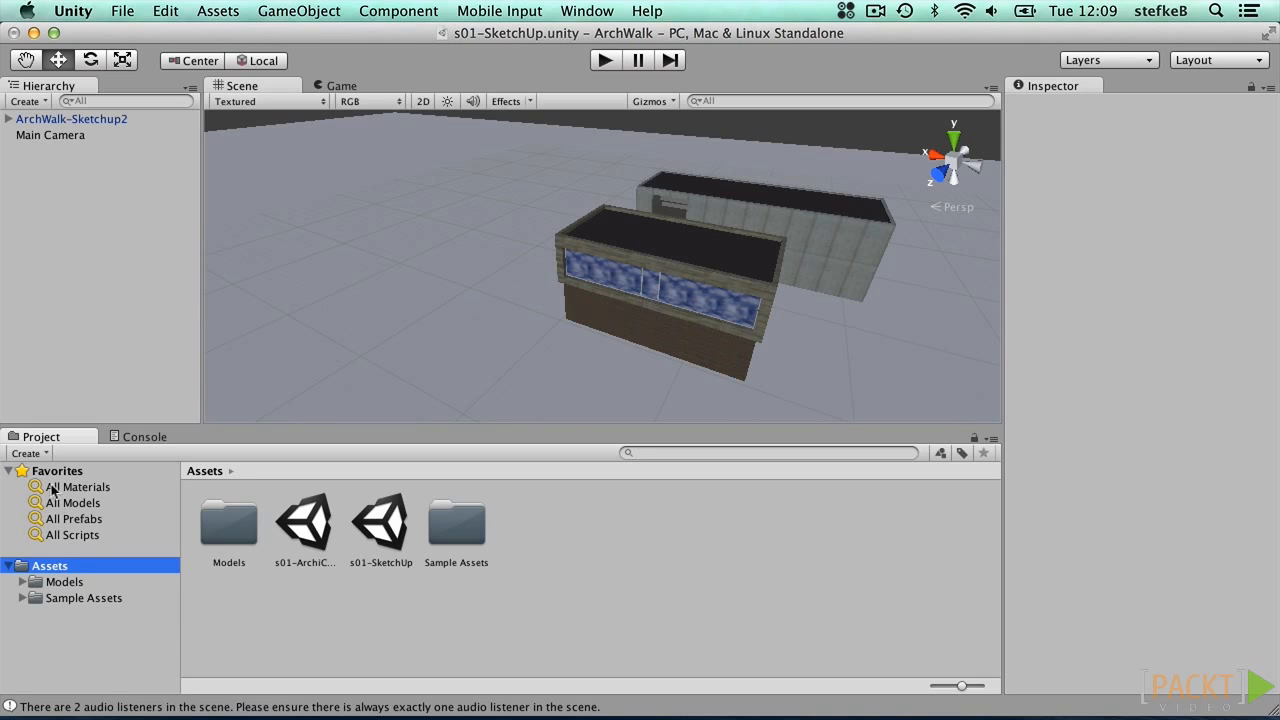
Step: Add the first-person prefab from Sample Assets/Characters/First Person Character/Prefabs to the scene hierarchy
left_click(78, 600)
left_click(22, 598)
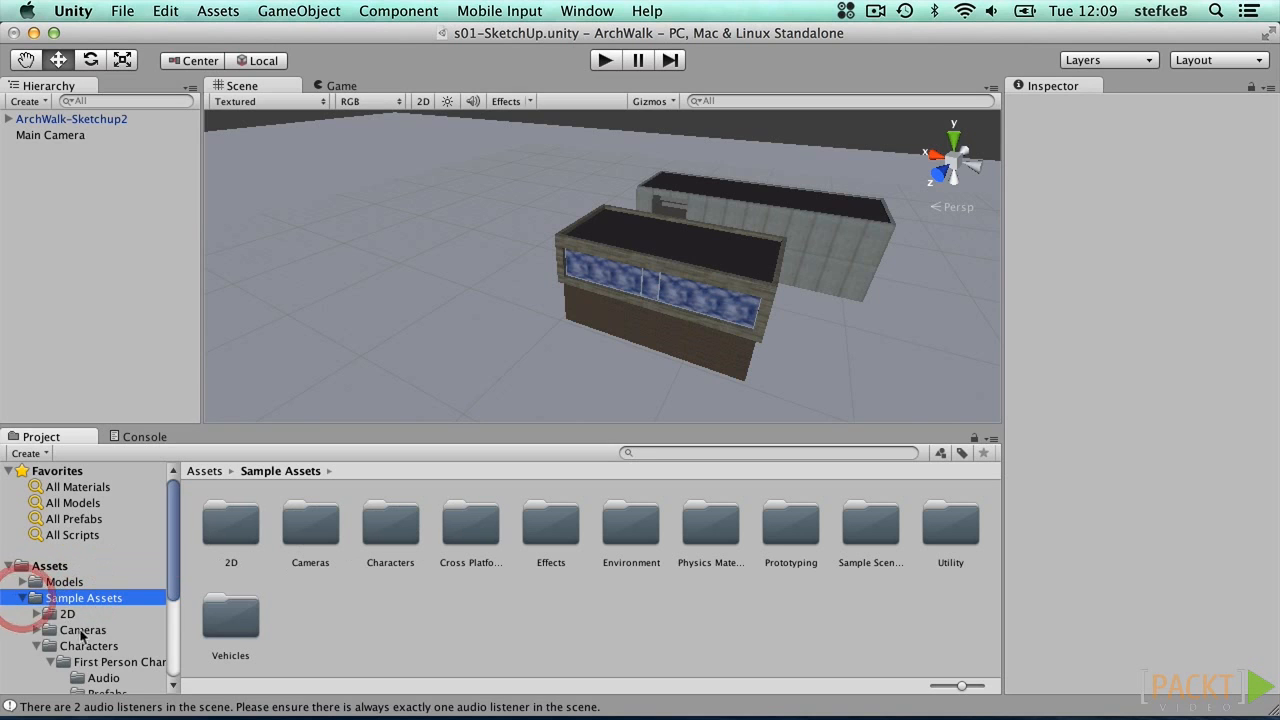
left_click(90, 646)
left_click(112, 663)
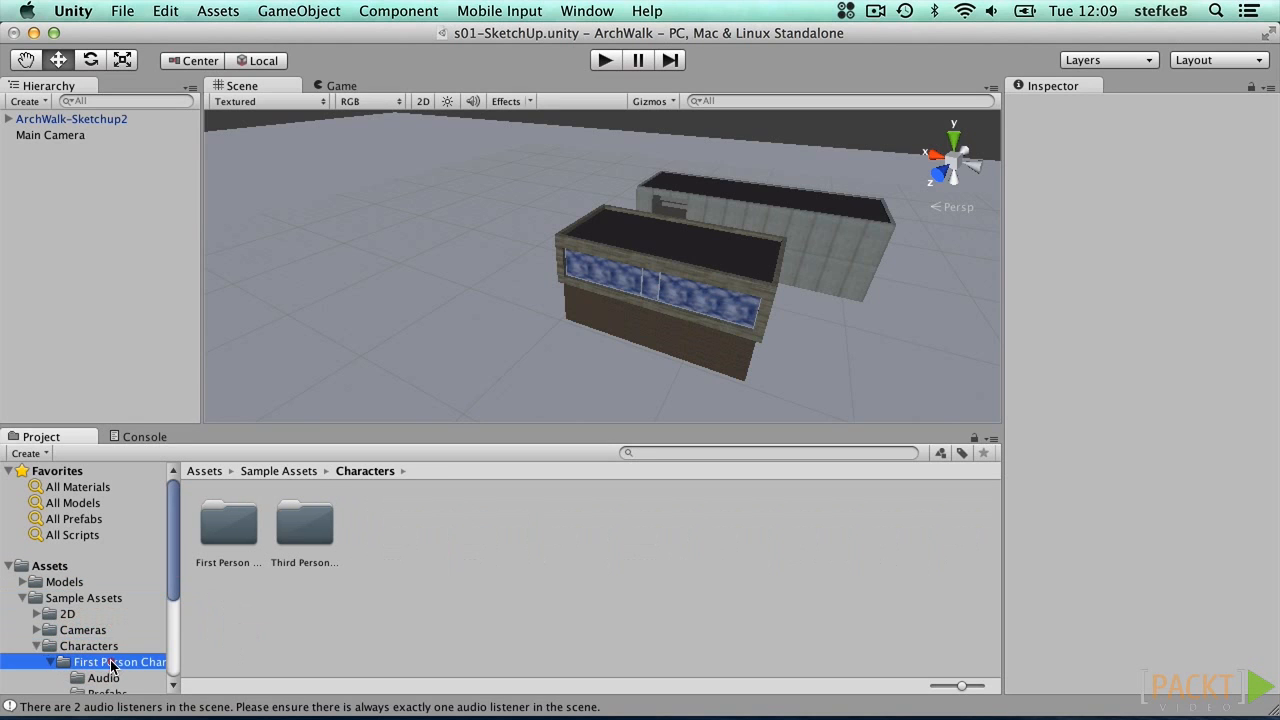
scroll(147, 604, "down", 3)
left_click(124, 612)
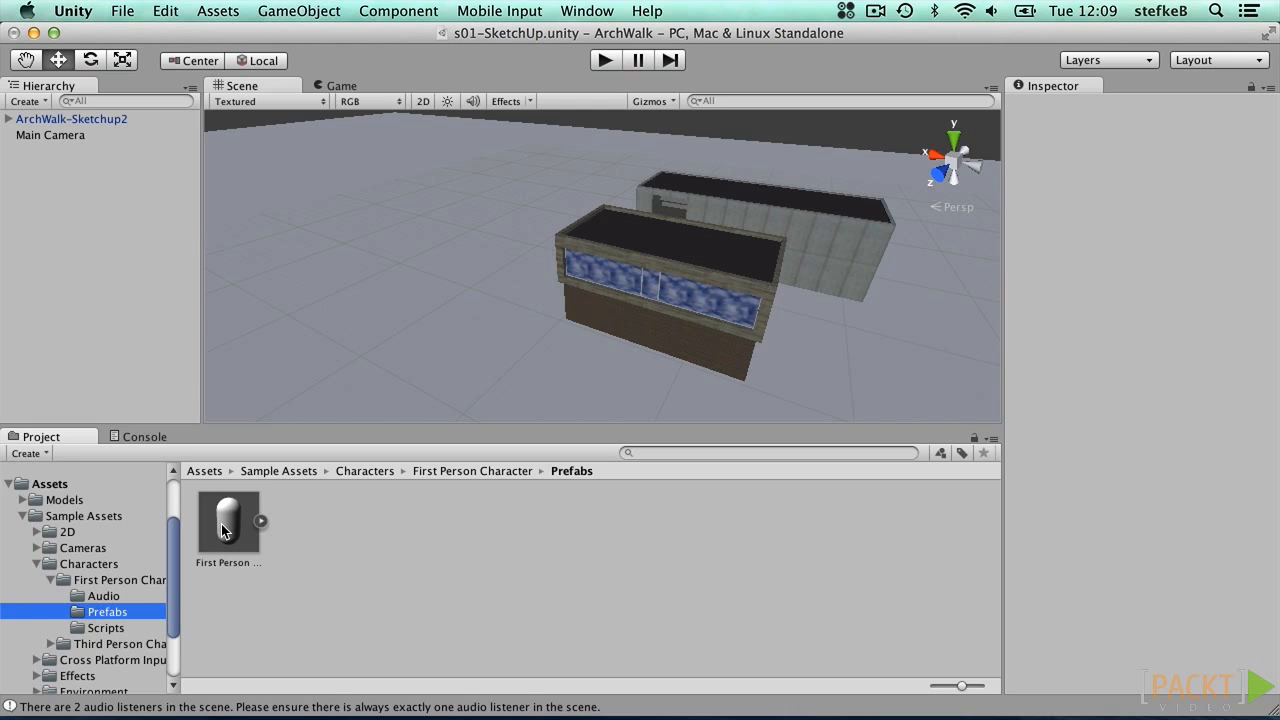
left_click_drag(227, 525, 137, 258)
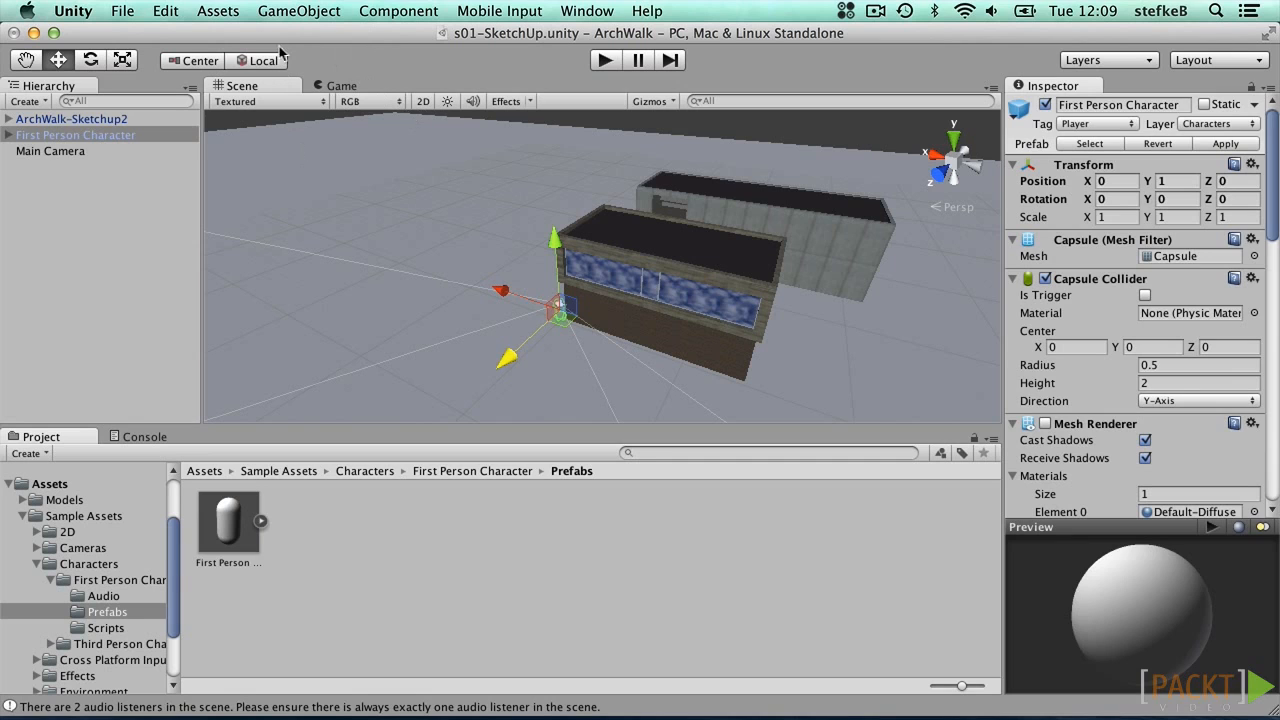
left_click(131, 287)
Step: Create a Plane object in the scene and reset its position to the origin
left_click(319, 10)
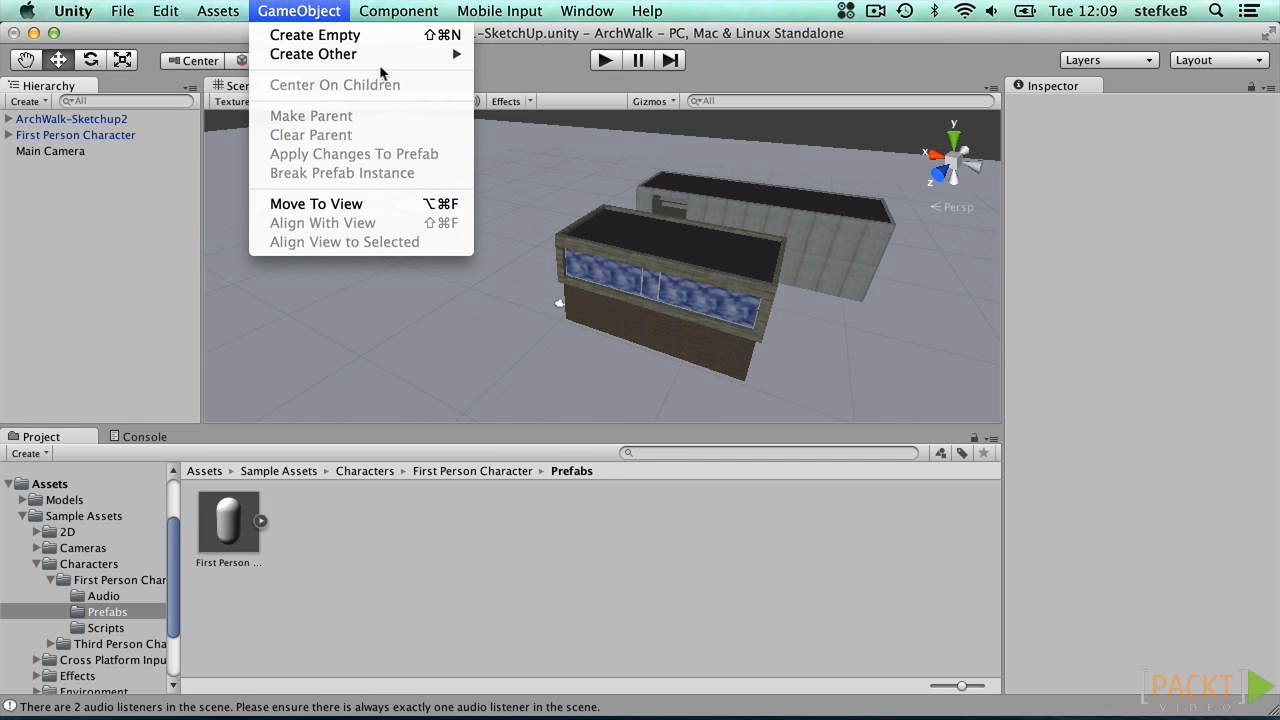
mouse_move(393, 57)
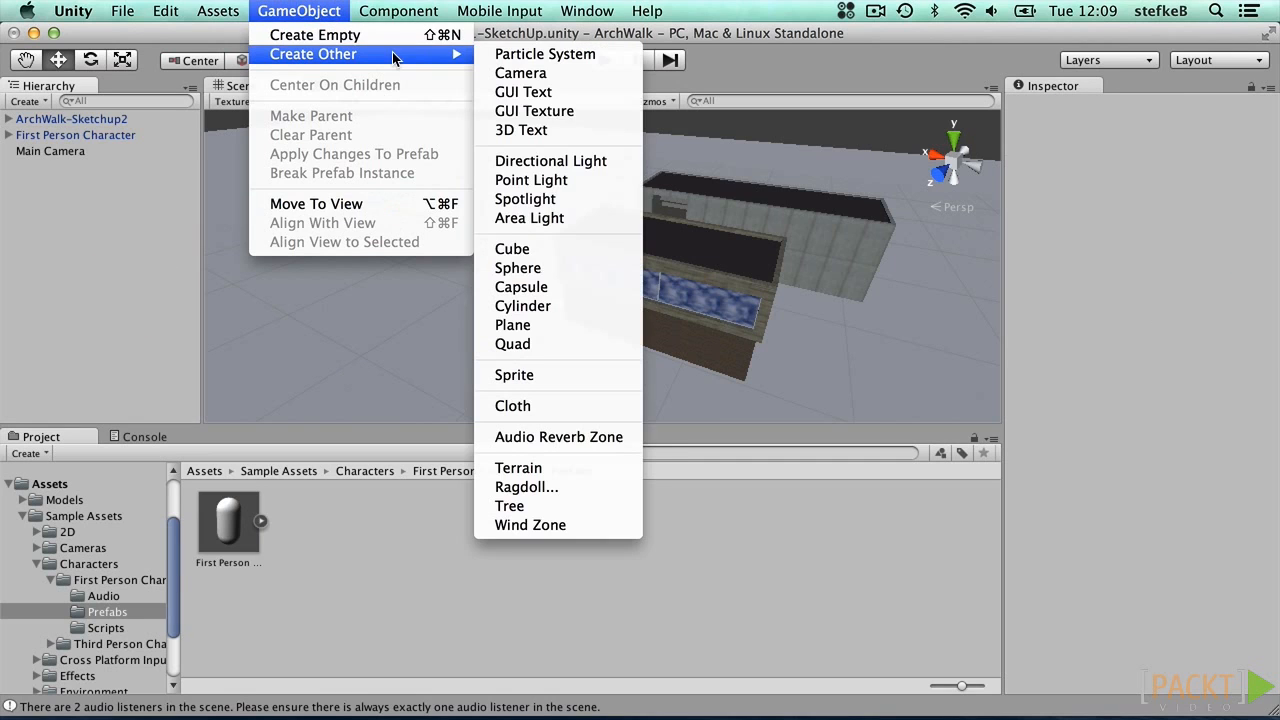
left_click(557, 326)
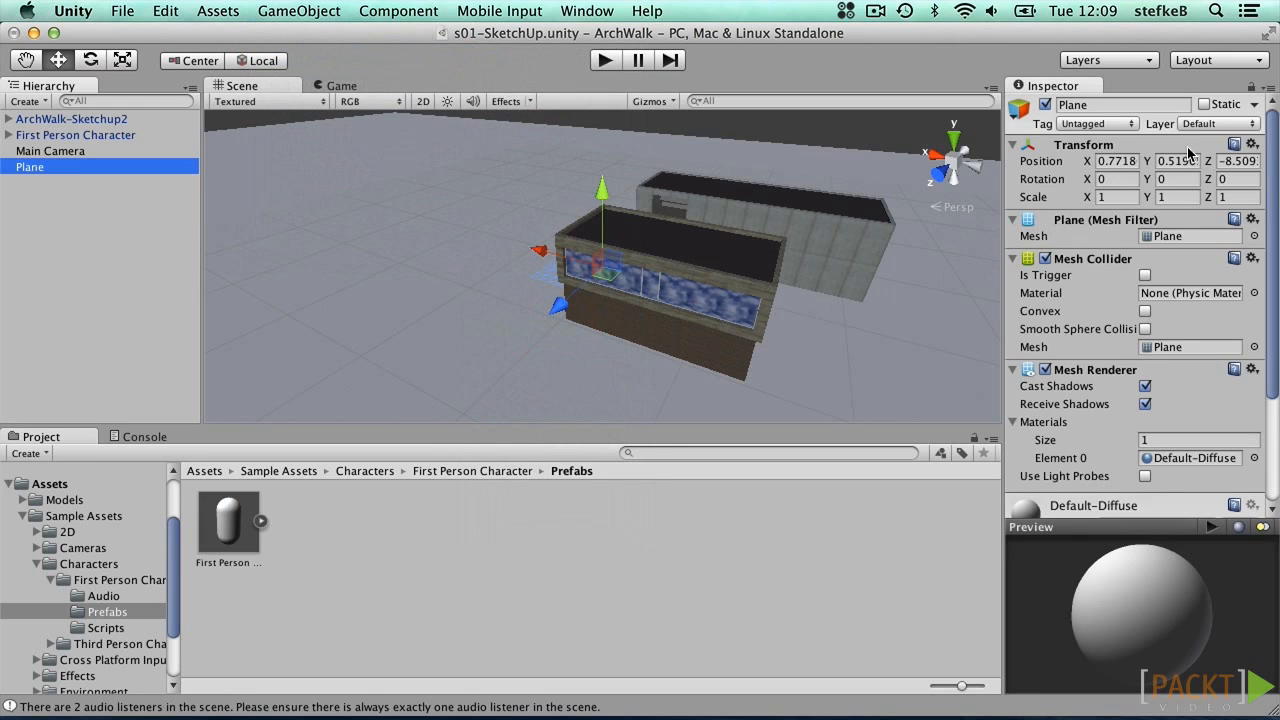
left_click(1252, 144)
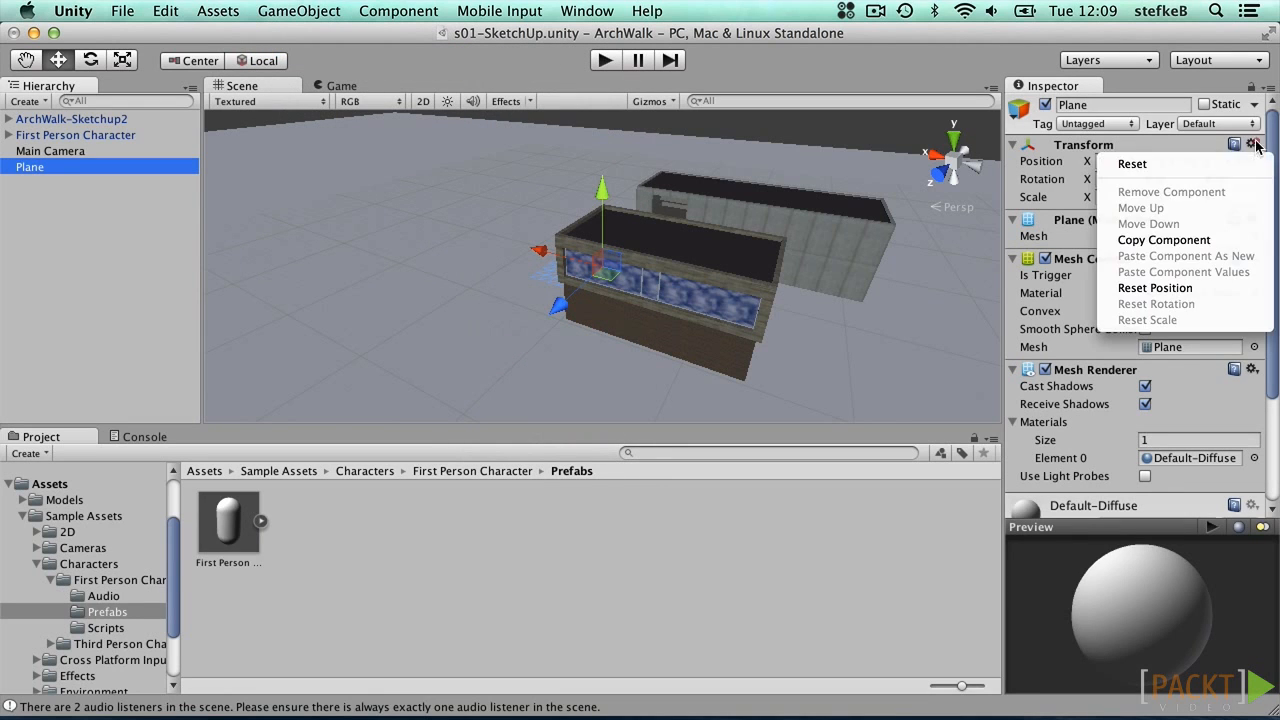
left_click(1203, 291)
Step: Set the plane's scale to 20 in X, Y and Z
left_click(1119, 197)
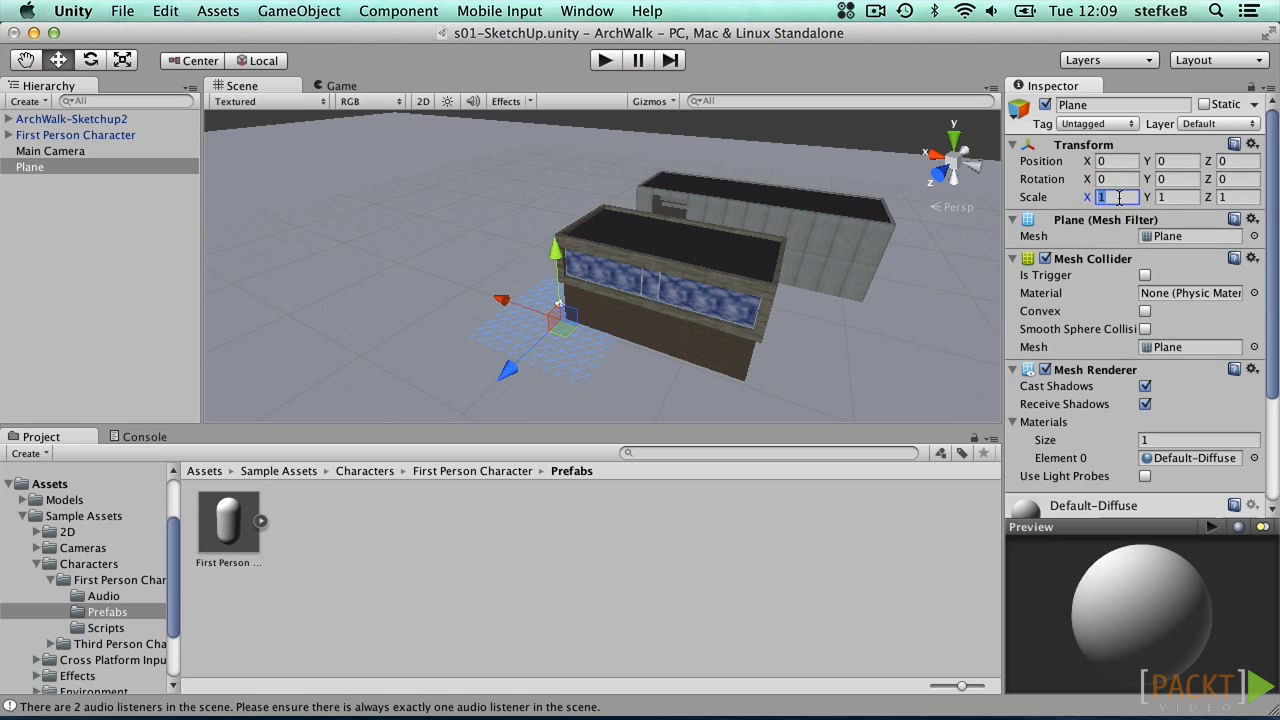
type("20")
key("Tab")
type("20")
key("Tab")
type("20")
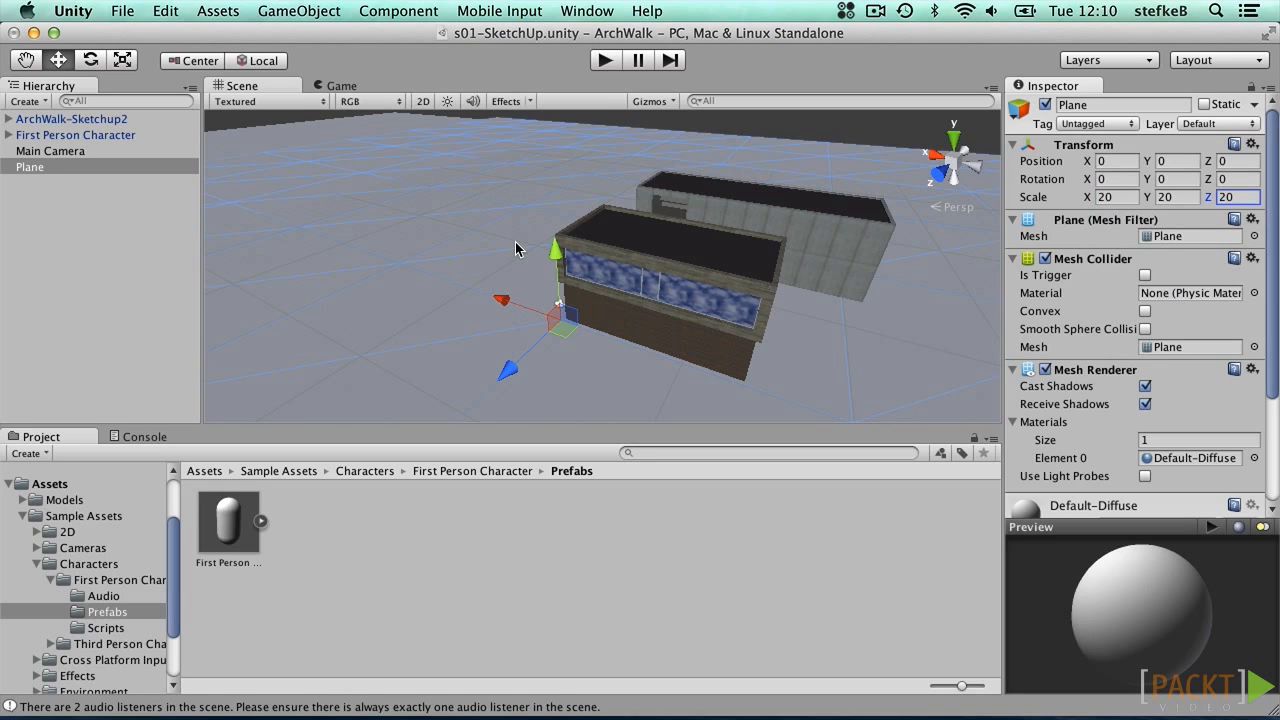
Step: Raise the First Person Character to about Y 3.36 and shift it away from the building to about X 2.9
left_click(86, 135)
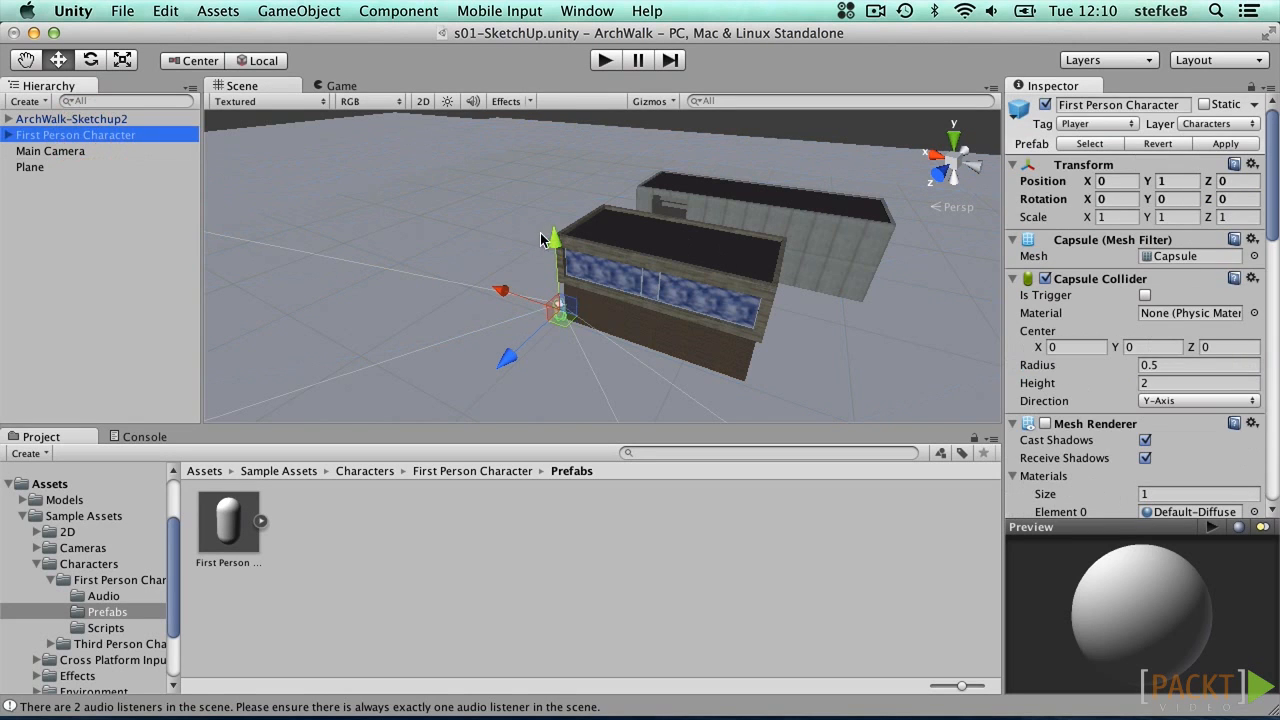
left_click_drag(553, 240, 553, 210)
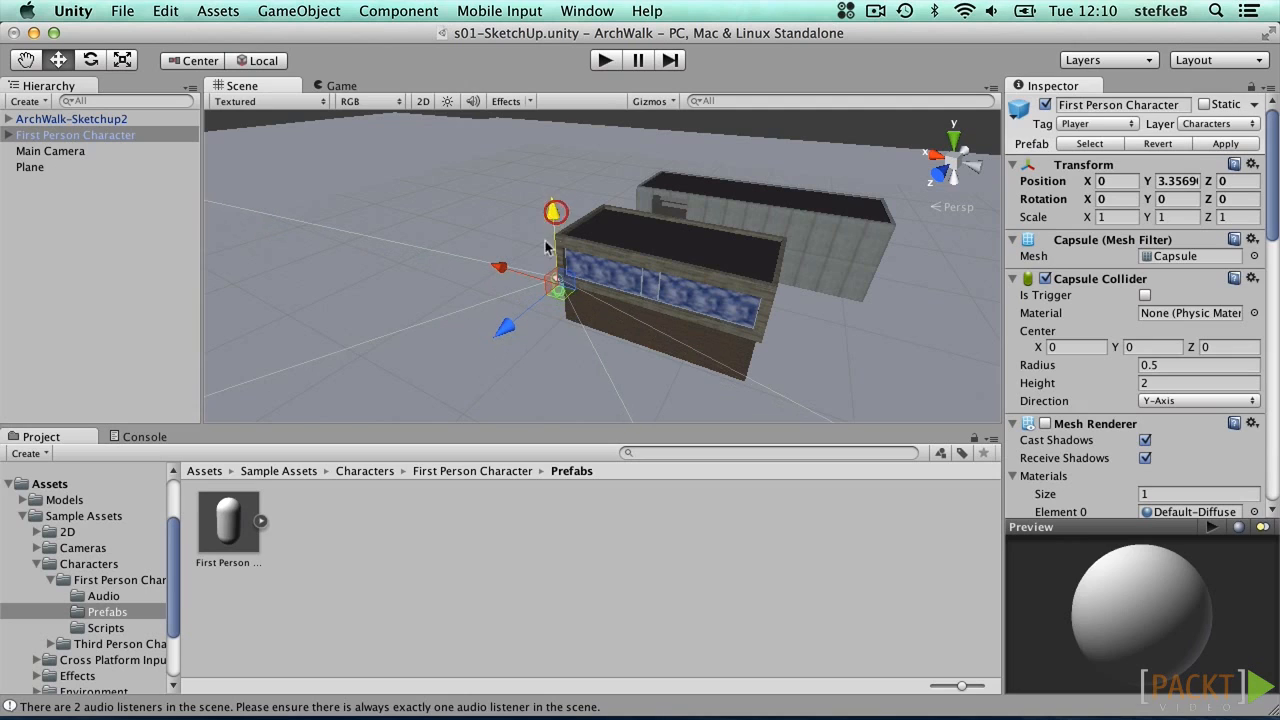
left_click_drag(501, 270, 470, 258)
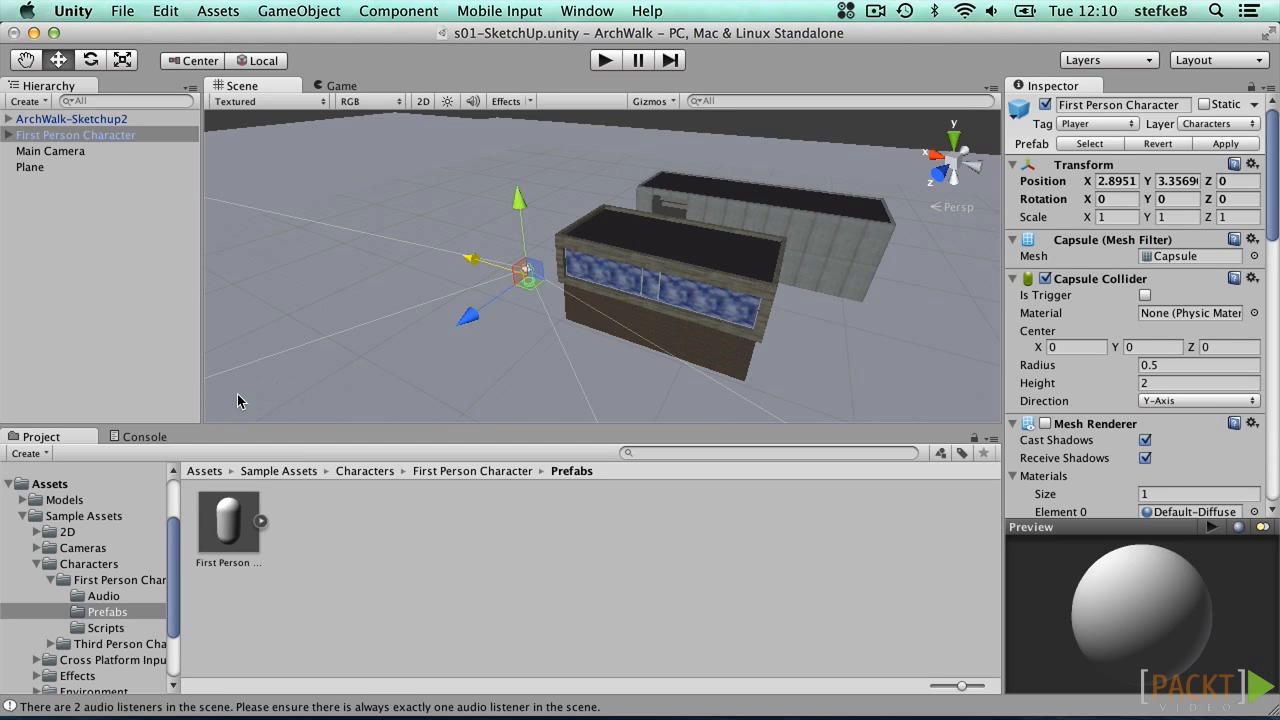
Step: Check the console messages and the components of both cameras, and delete the Main Camera from the scene
left_click(143, 433)
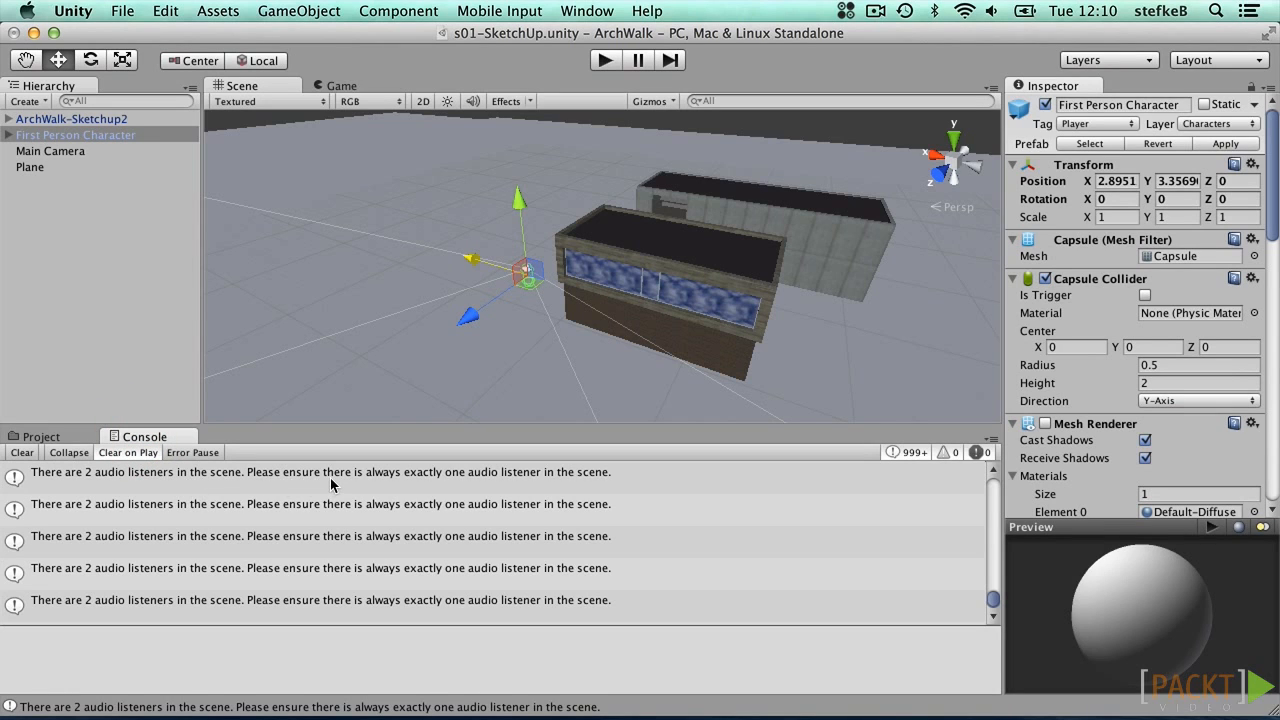
left_click(55, 151)
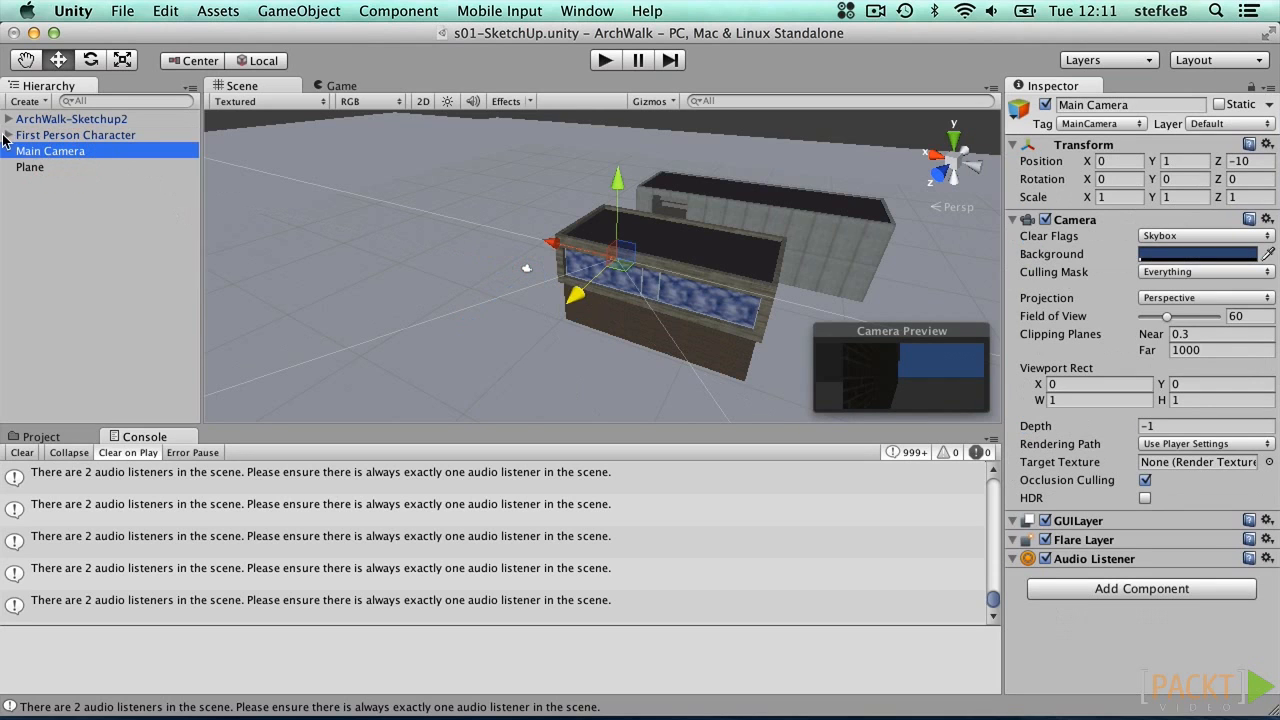
left_click(8, 135)
left_click(24, 151)
left_click(80, 168)
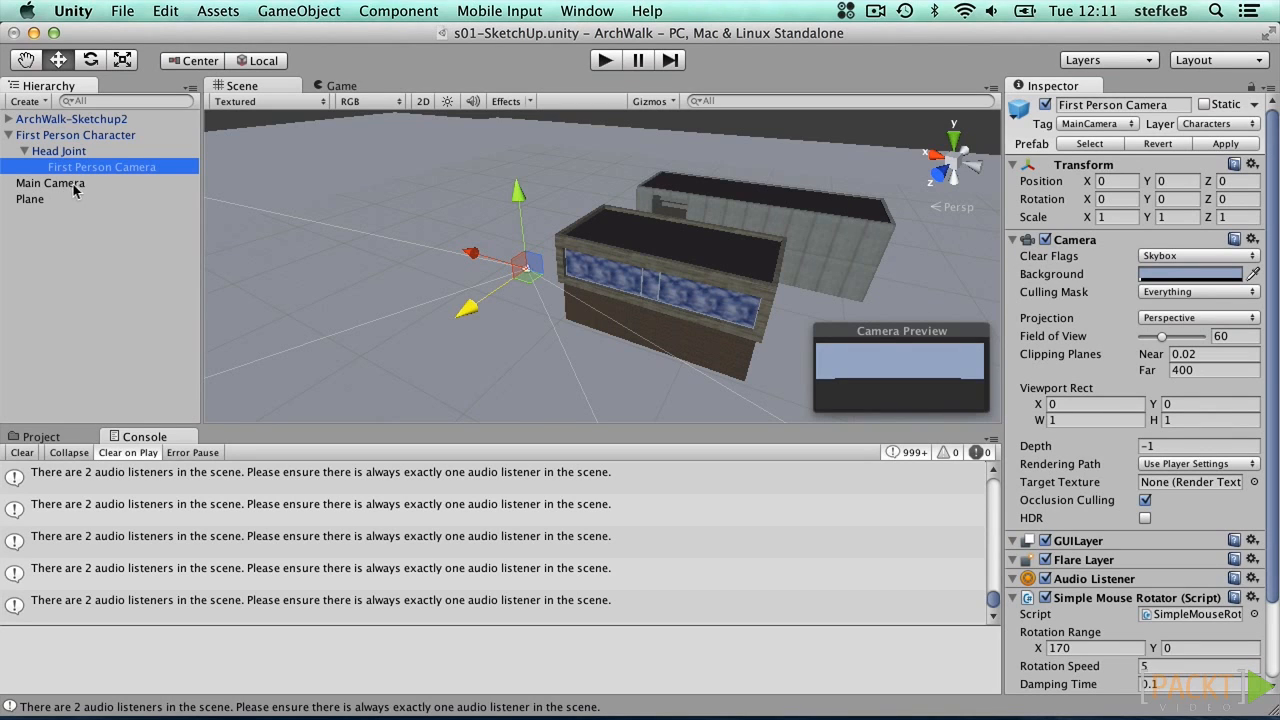
left_click(67, 188)
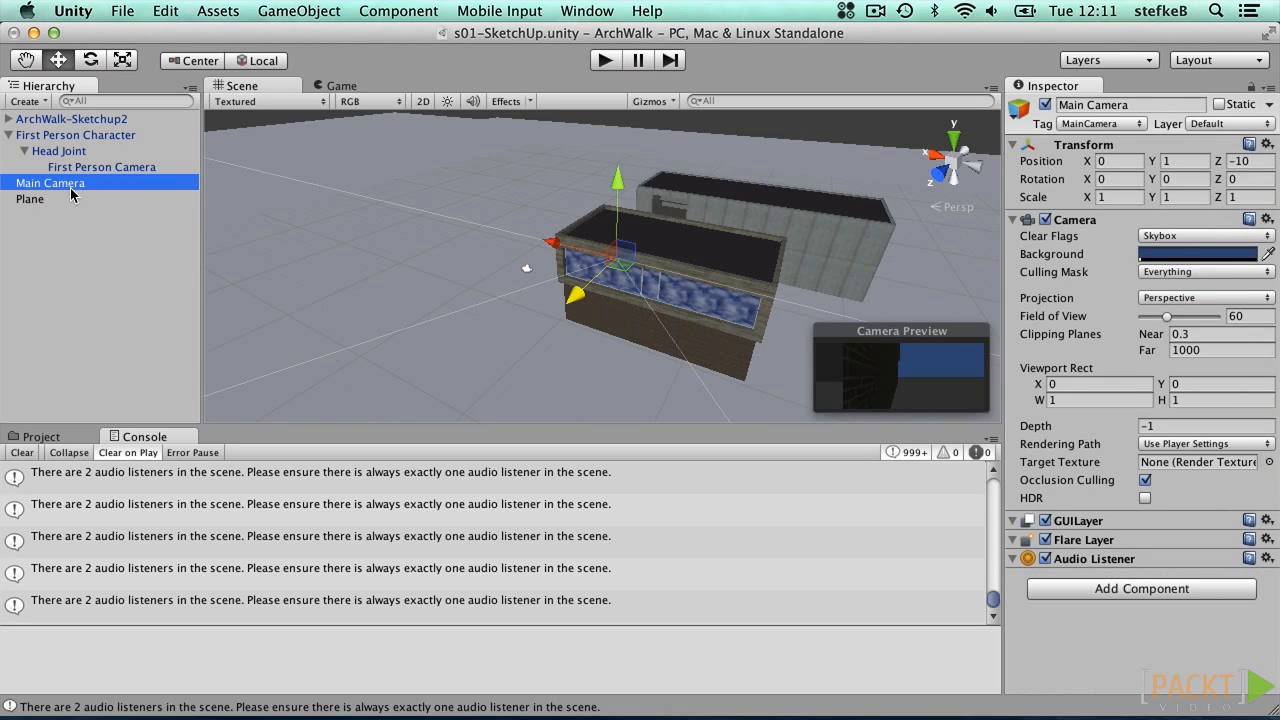
key("super+BackSpace")
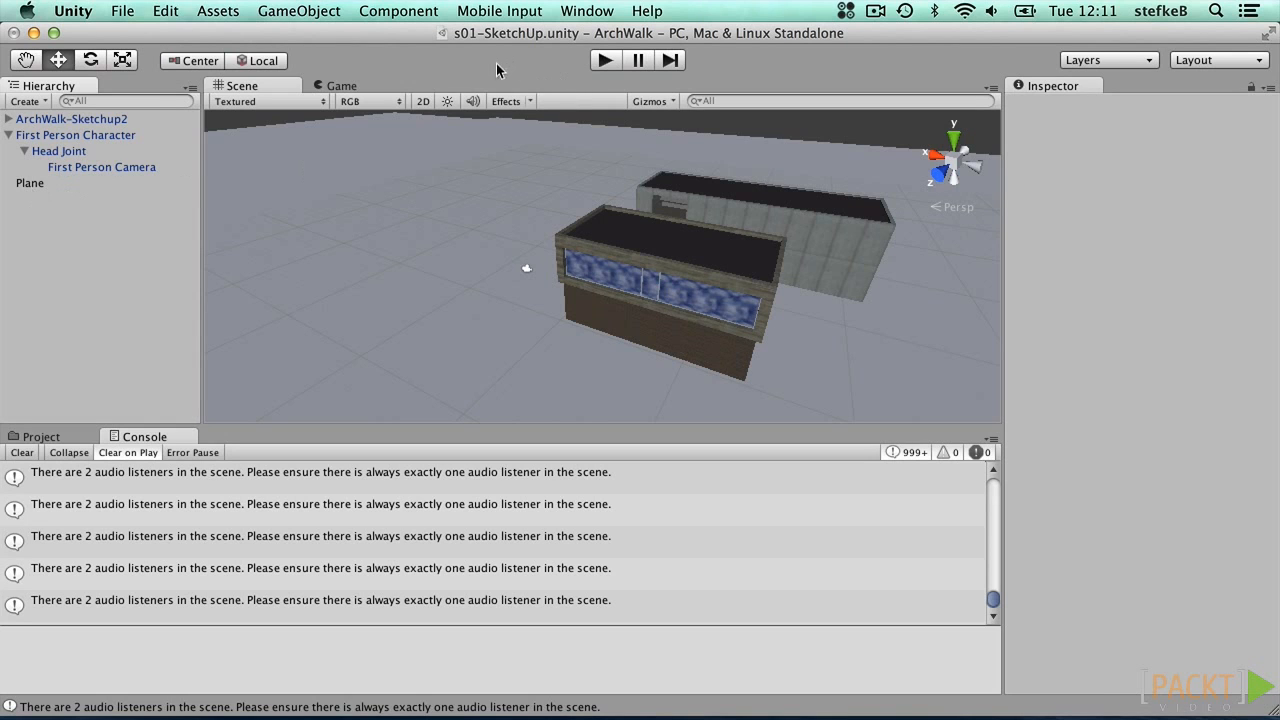
Step: Play the scene, walk the first-person character around and between the buildings, and stop playback
left_click(605, 60)
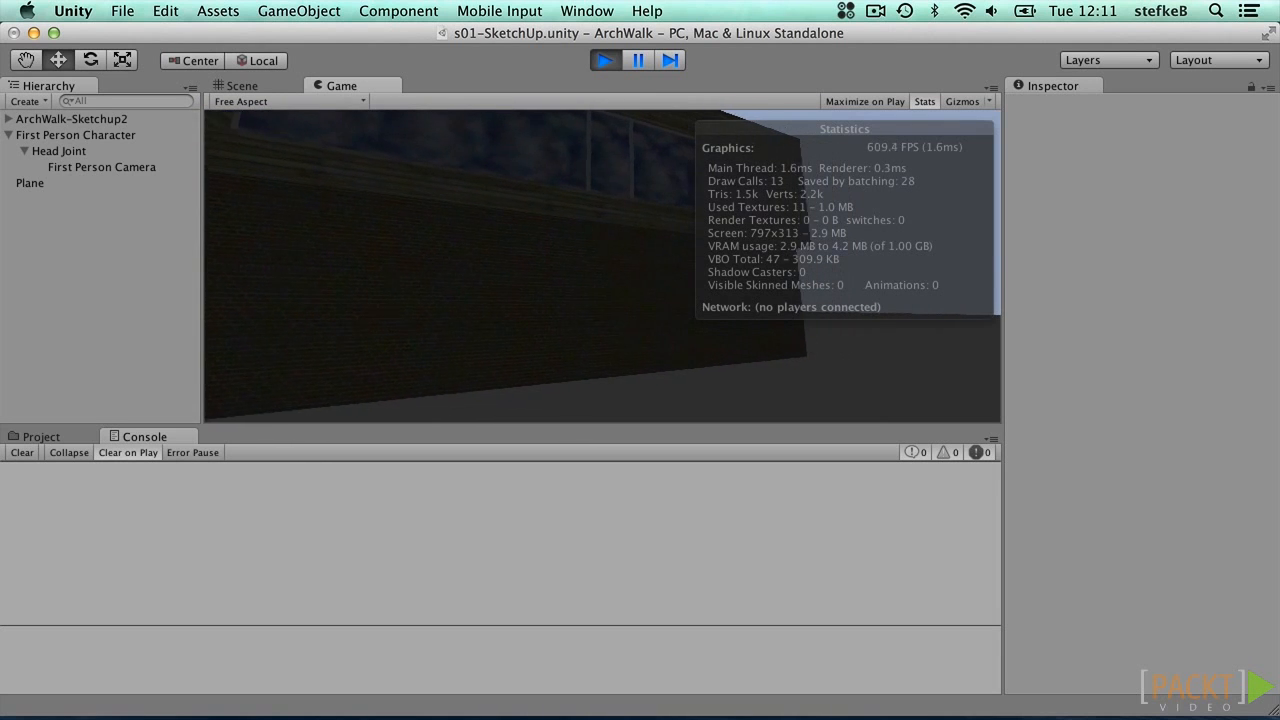
key("w")
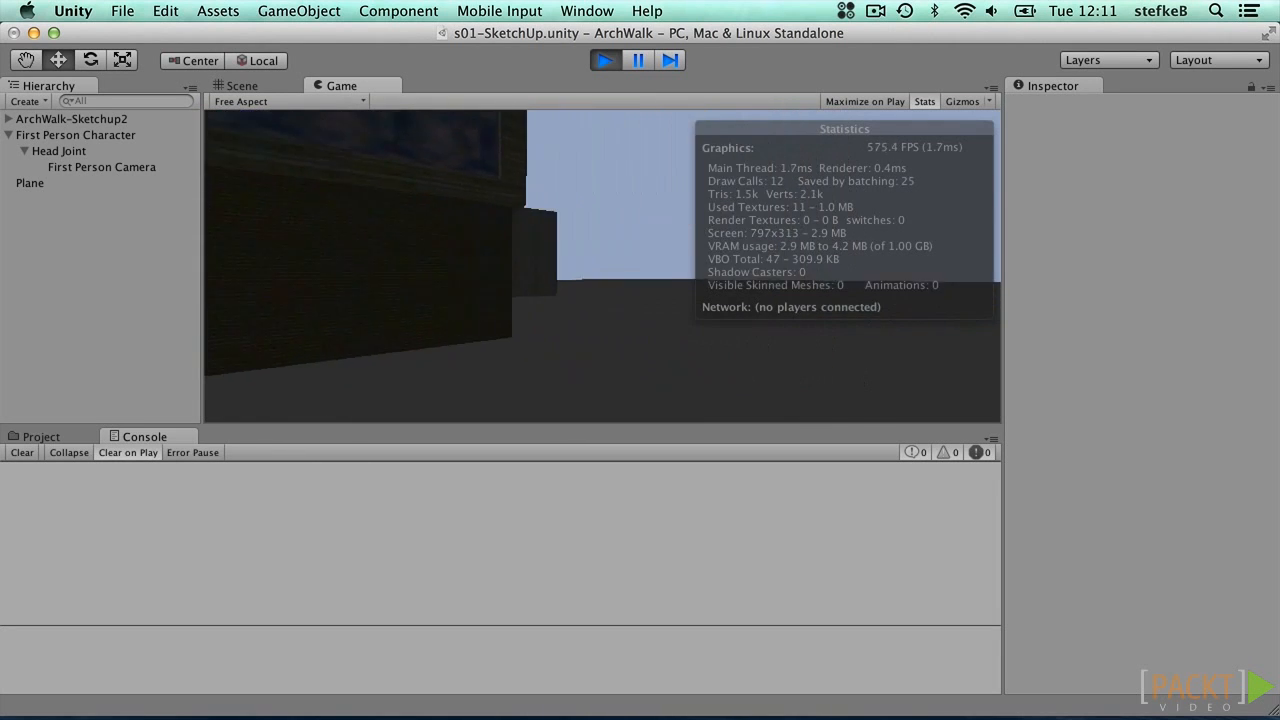
key("w")
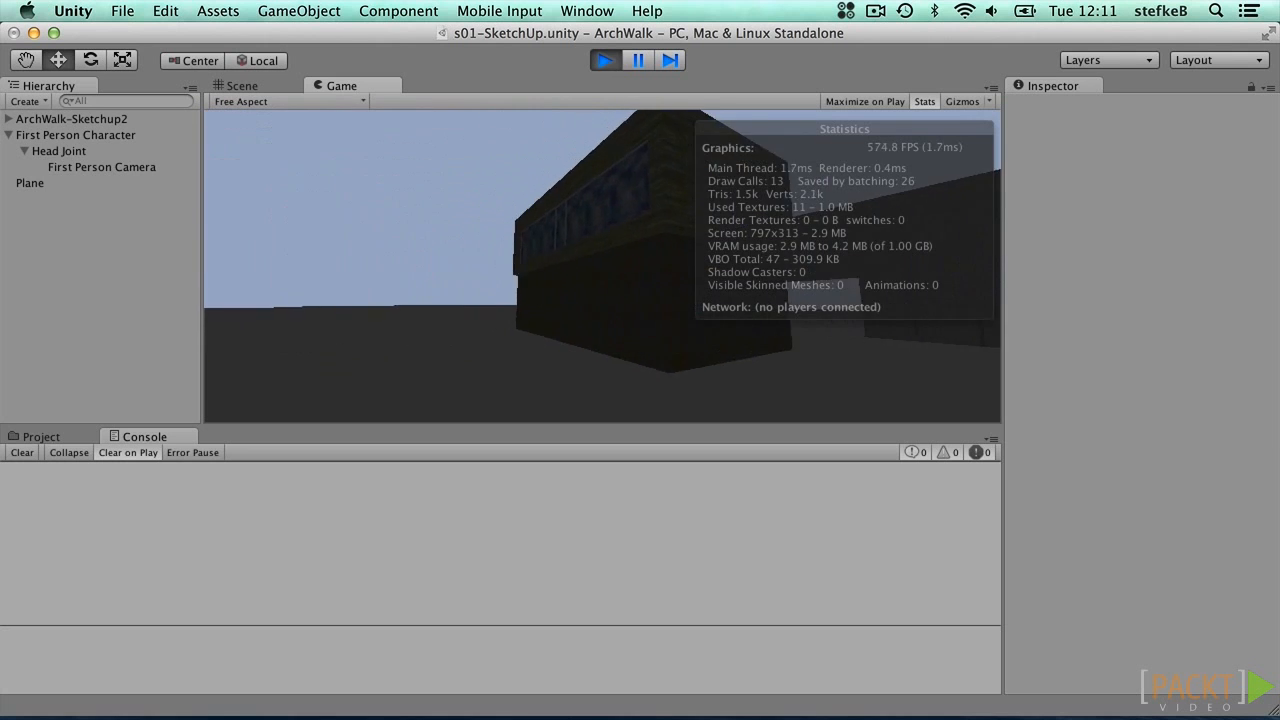
key("w")
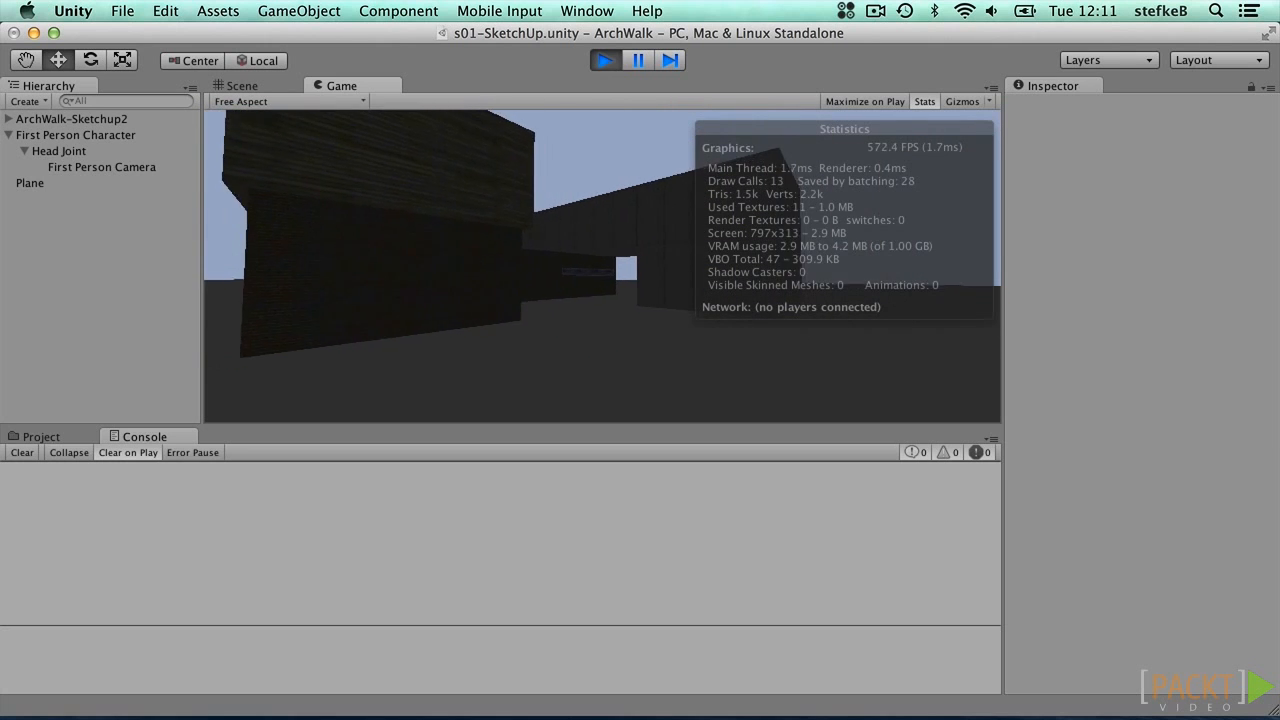
key("w")
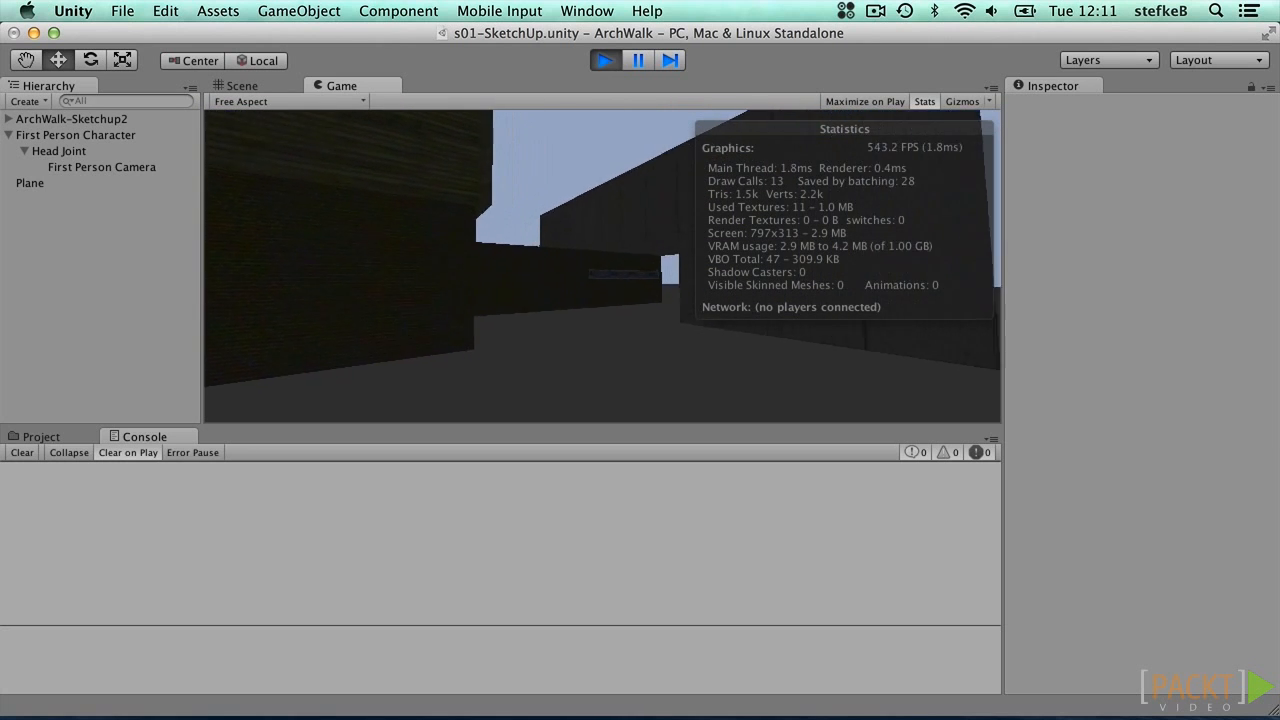
key("w")
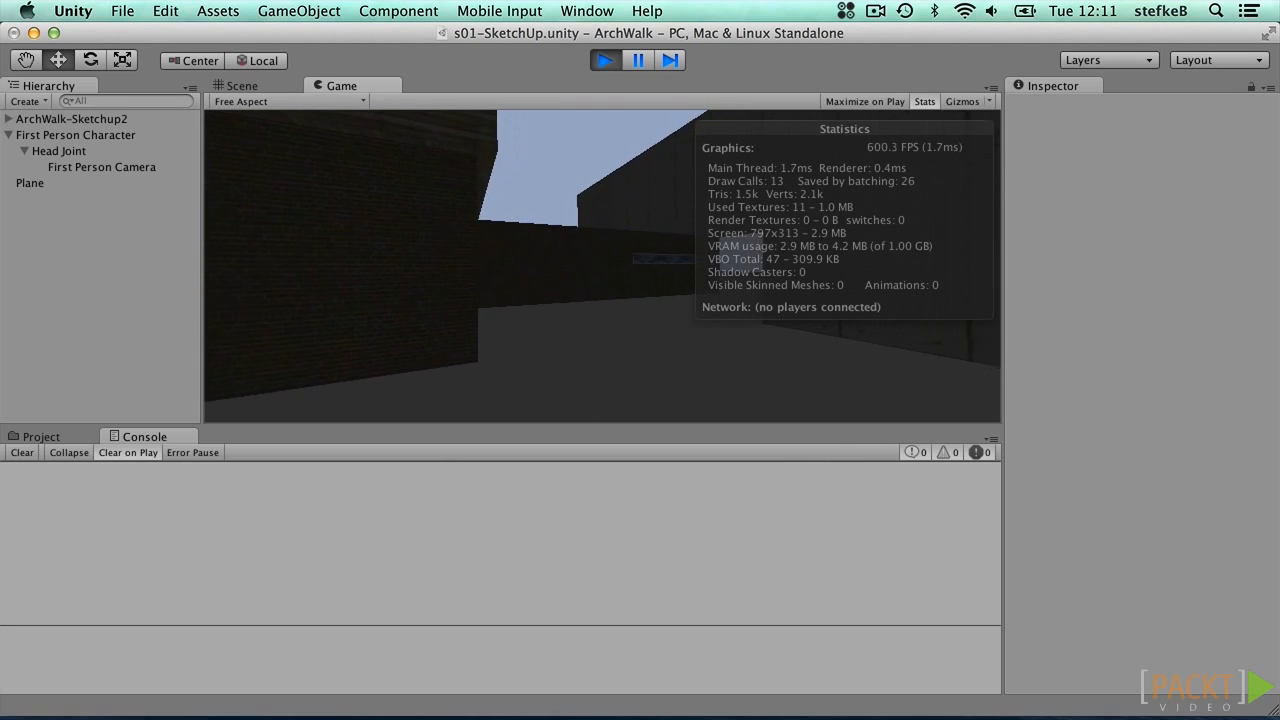
key("a")
key("w")
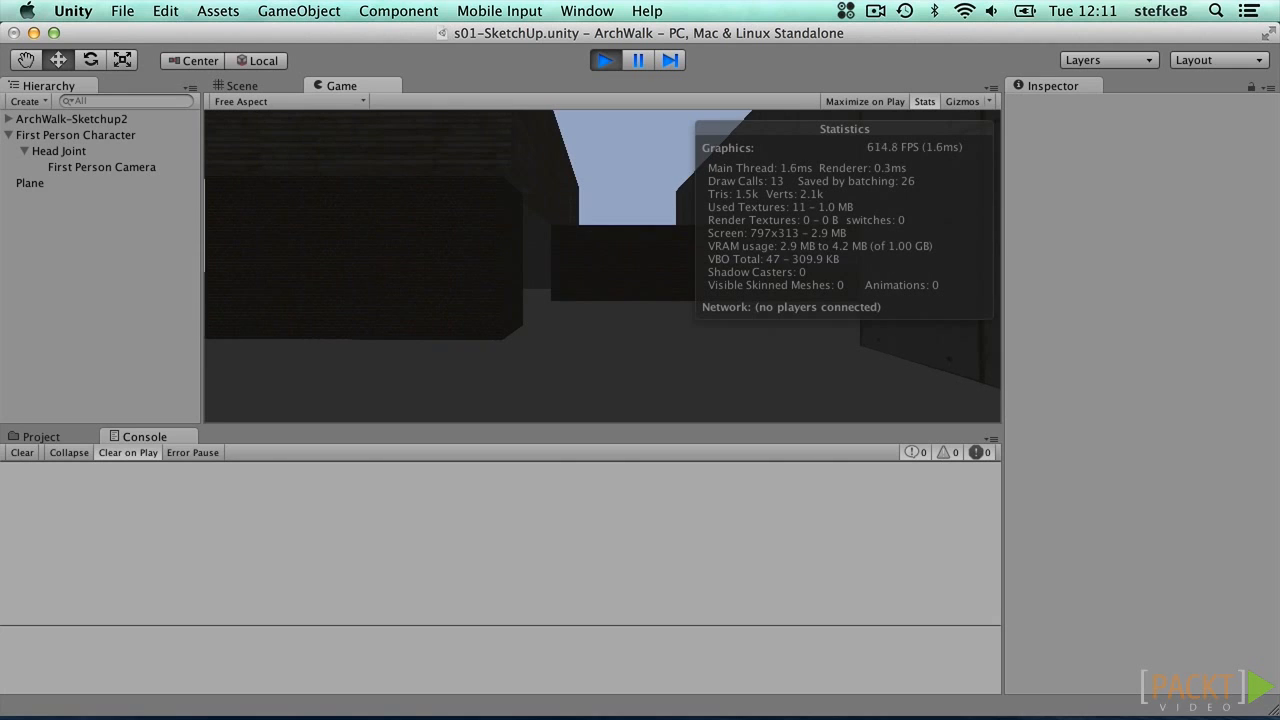
key("super+p")
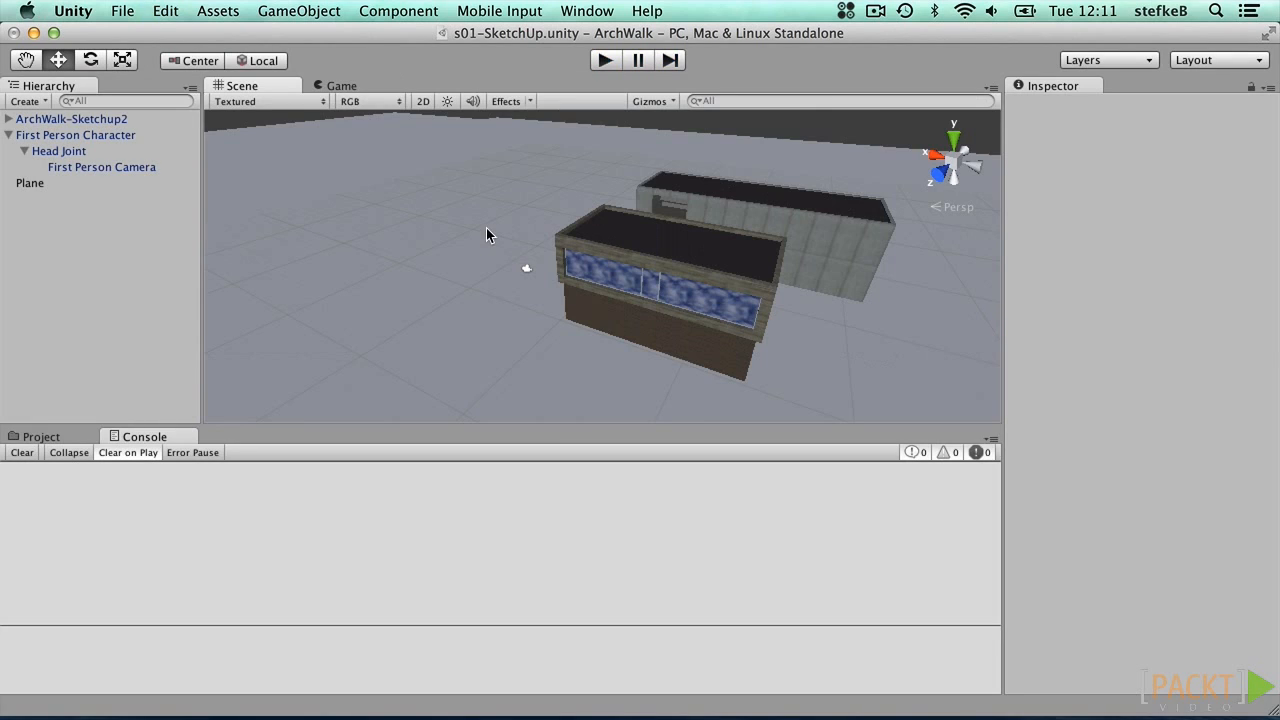
Step: Examine the First Person Character's movement, mouse rotator, head bob and capsule collider settings
left_click(62, 137)
left_click_drag(1266, 164, 1275, 312)
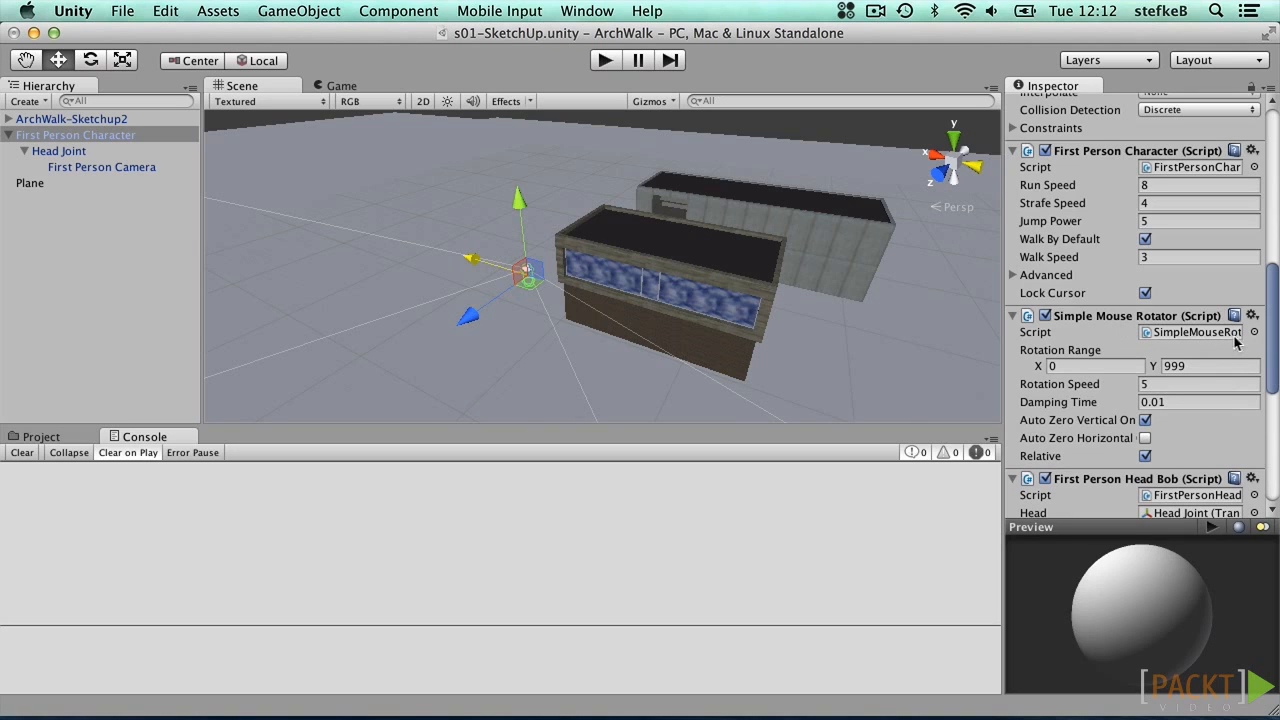
left_click_drag(1273, 300, 1258, 372)
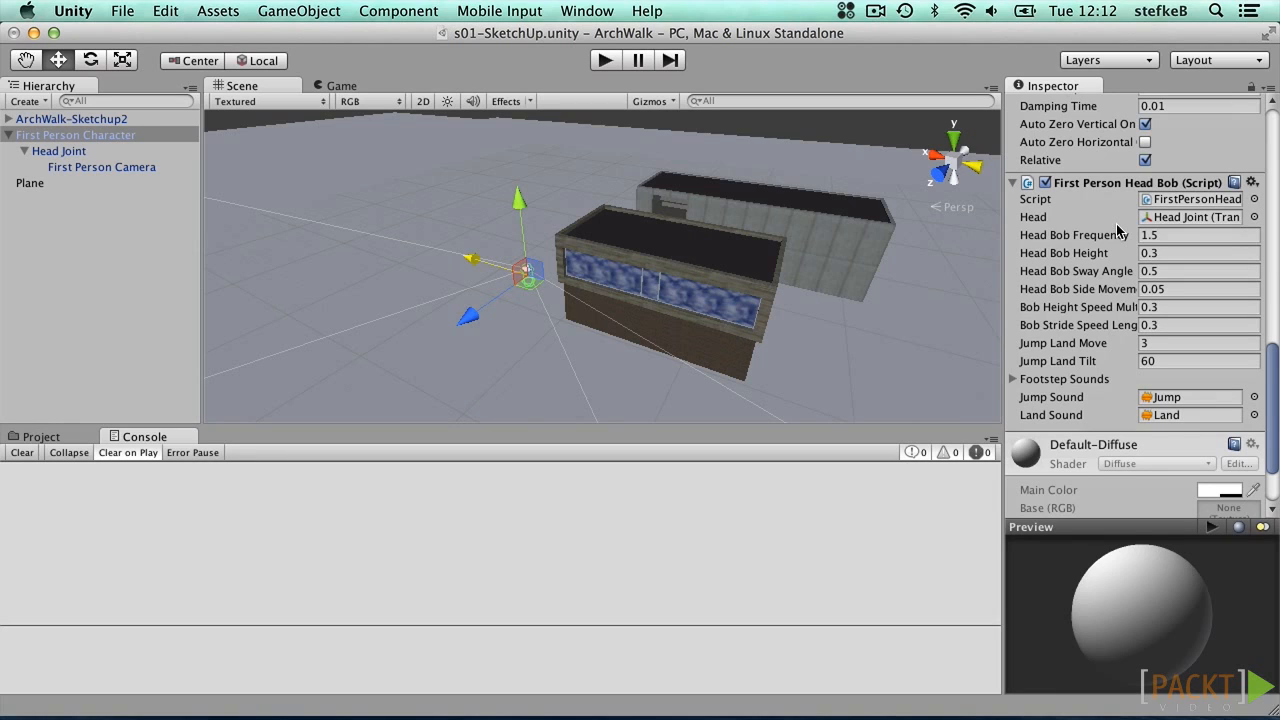
left_click_drag(1271, 355, 1274, 162)
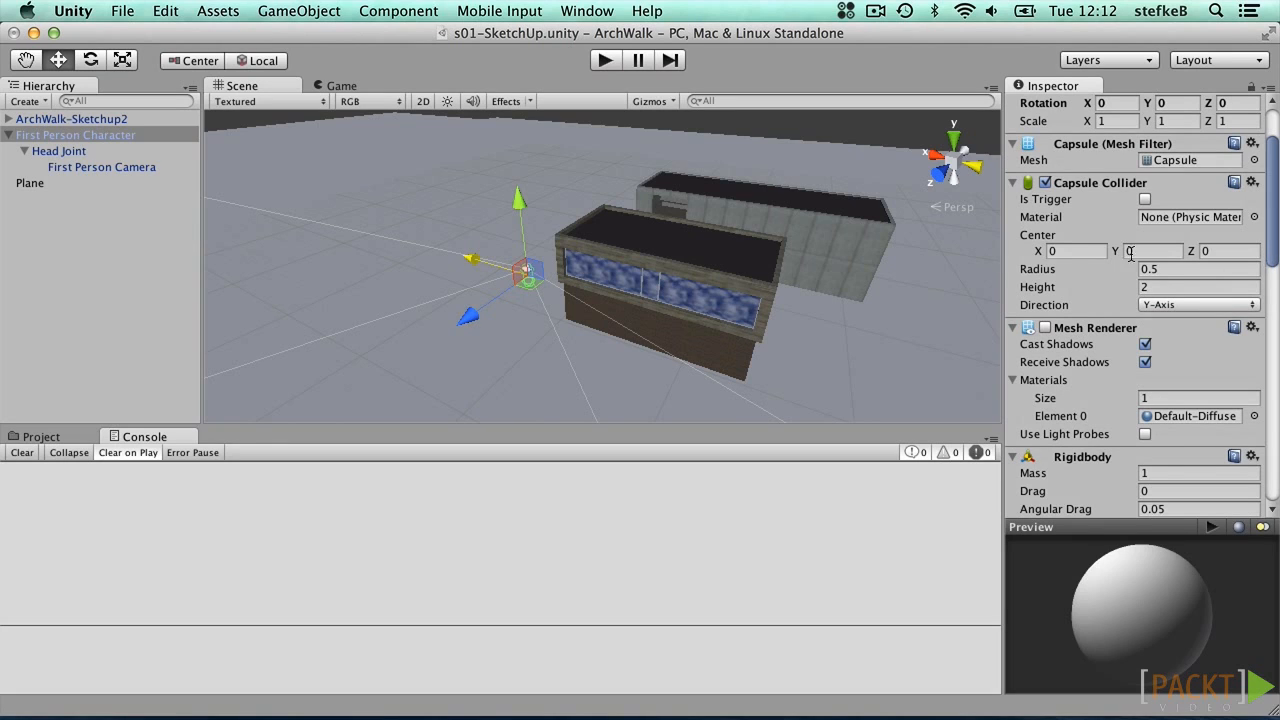
Step: Play the scene and walk the first-person character up to and between the buildings
left_click(606, 61)
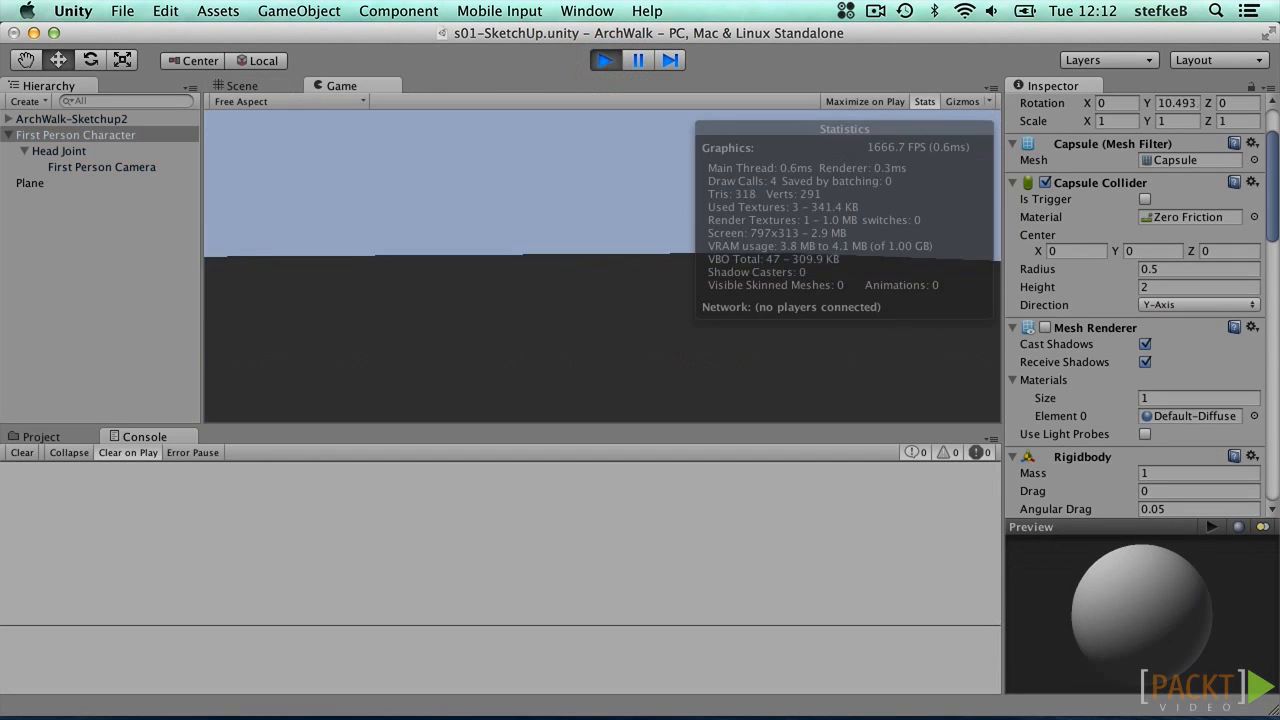
key("w")
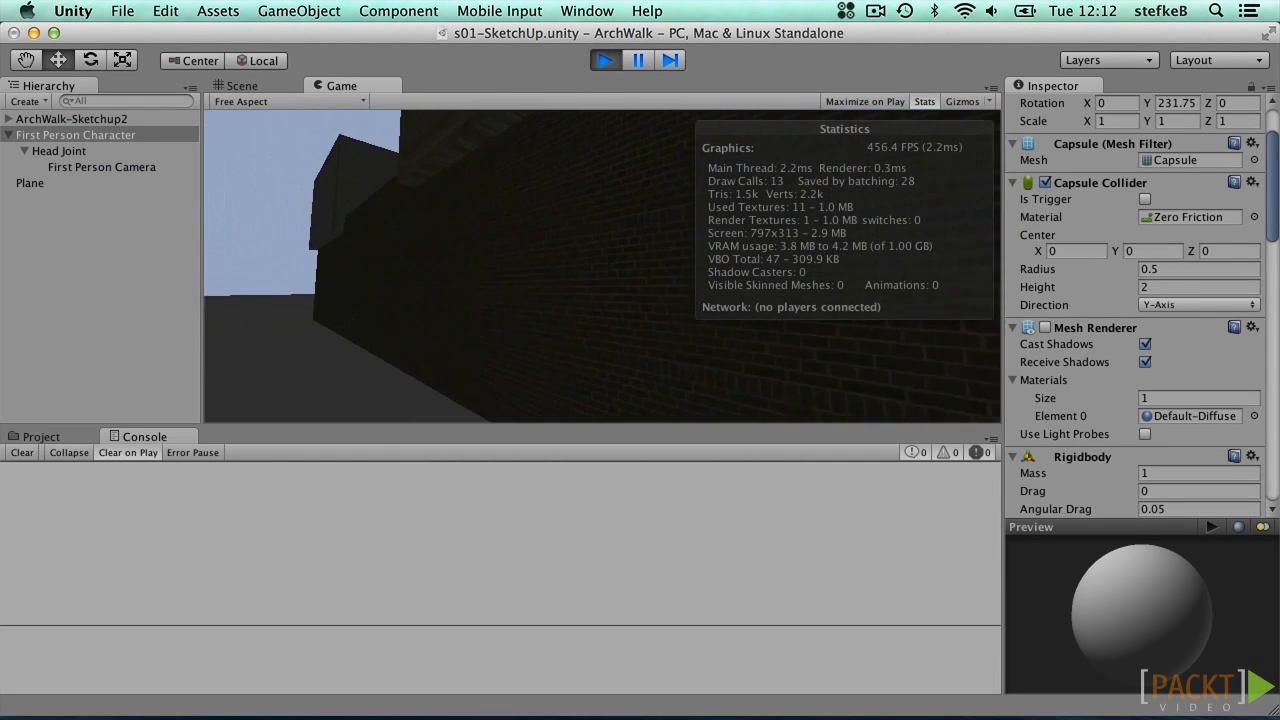
key("w")
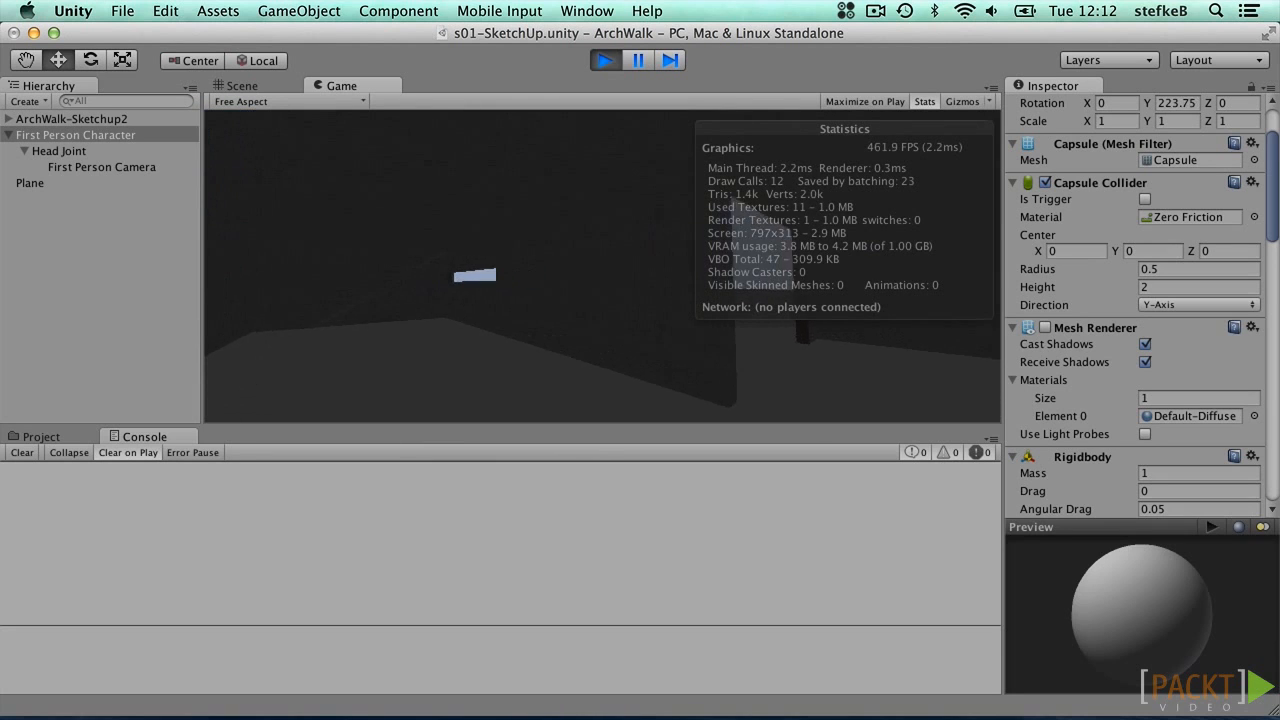
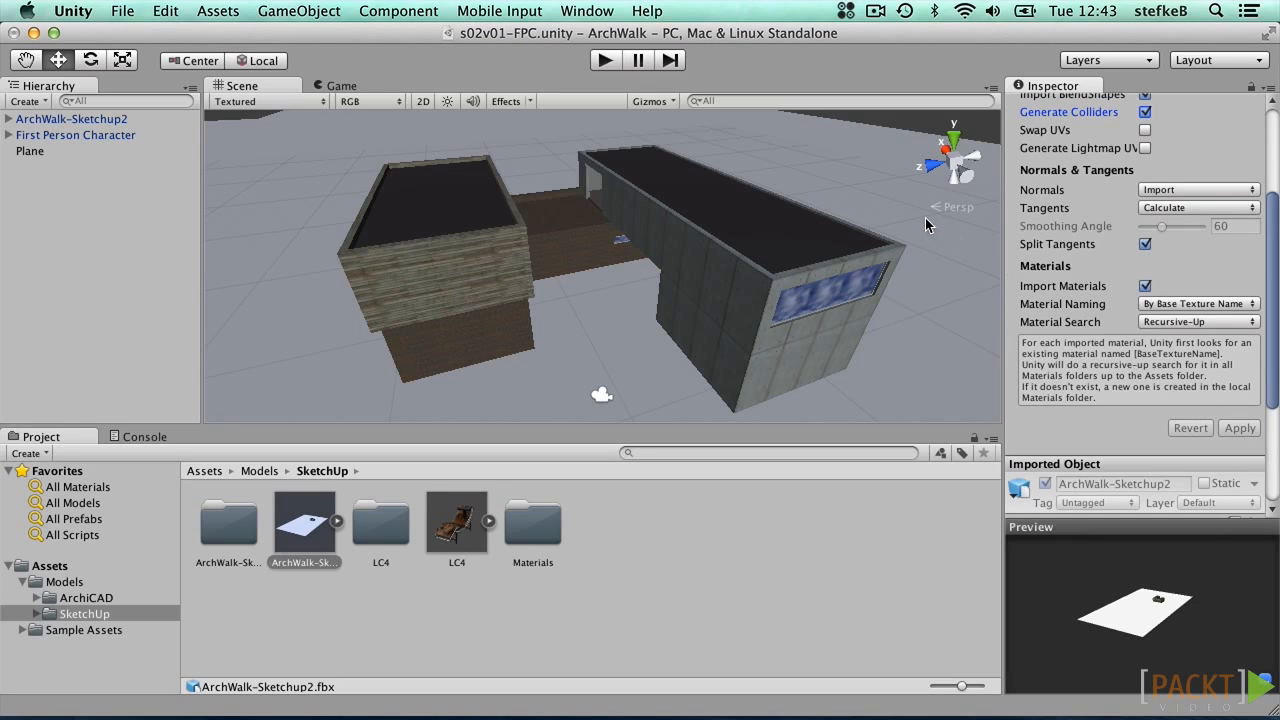
Step: Examine the Mesh Collider on Mesh29 under Window_B01_1 in the ArchWalk-Sketchup2 model
left_click(6, 119)
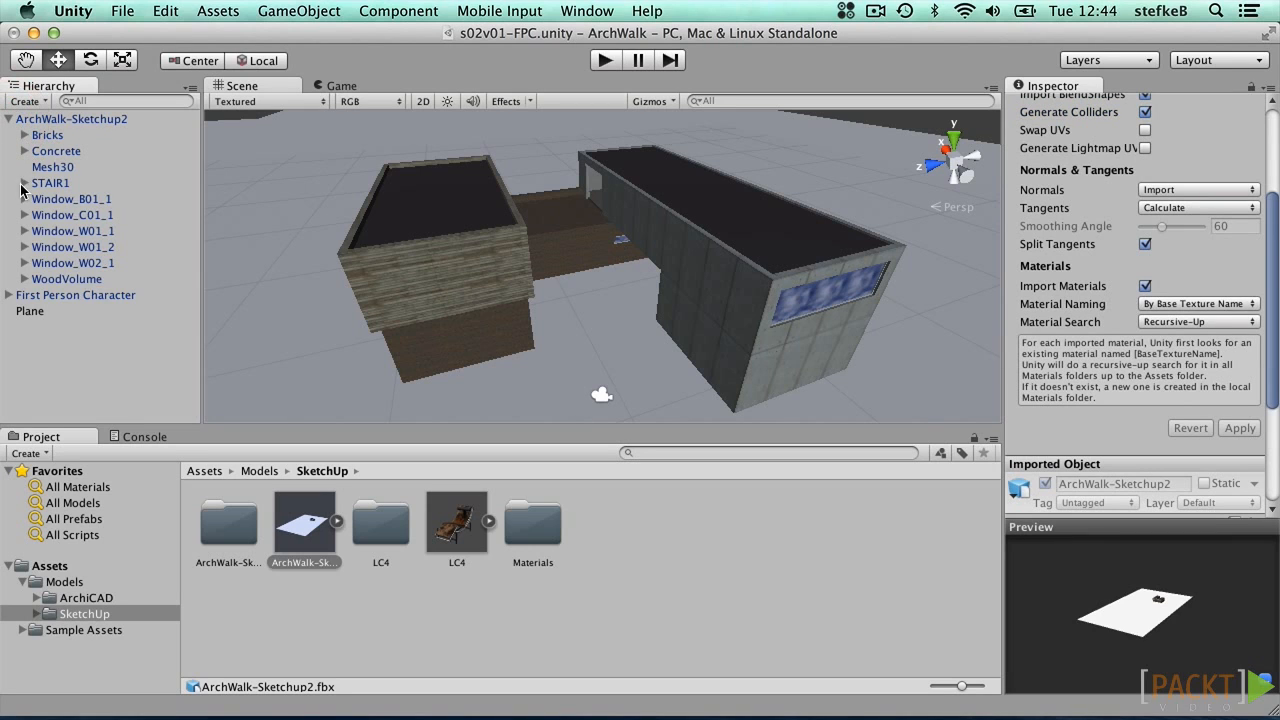
left_click(24, 199)
left_click(62, 214)
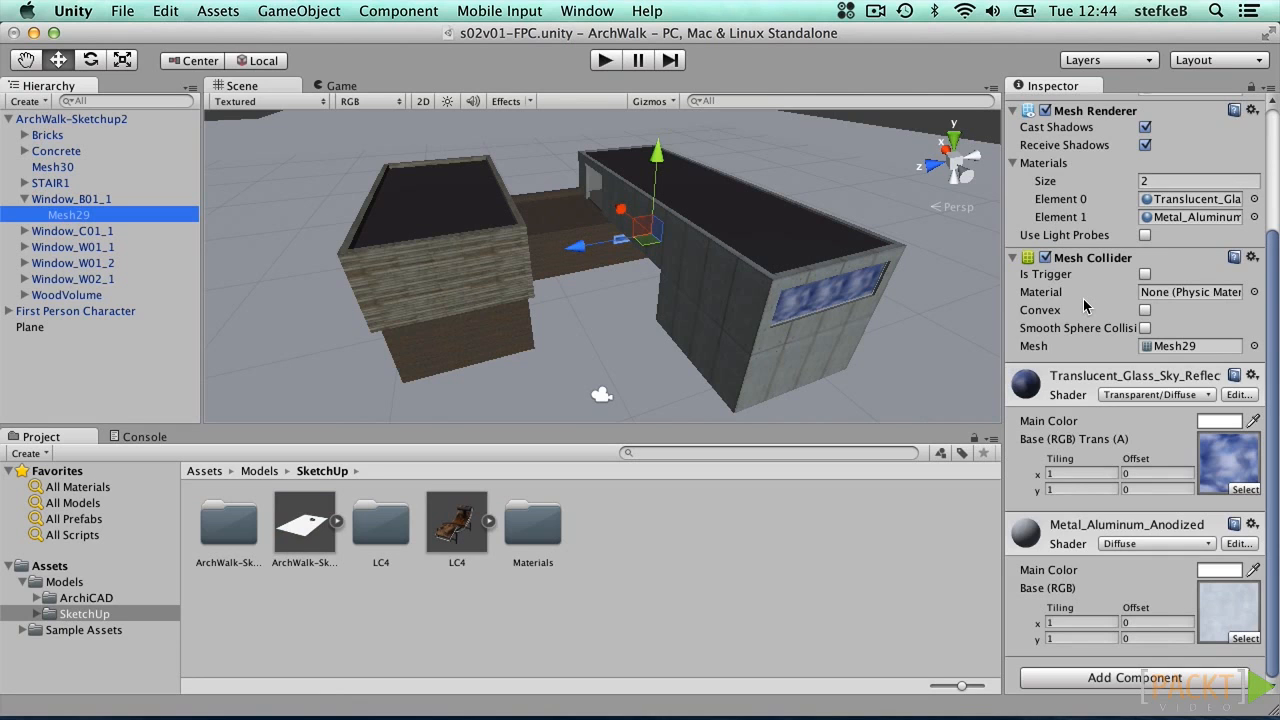
Step: Play the scene, walk the character against the brick walls and through the passage to test collisions, and stop playback
left_click(605, 61)
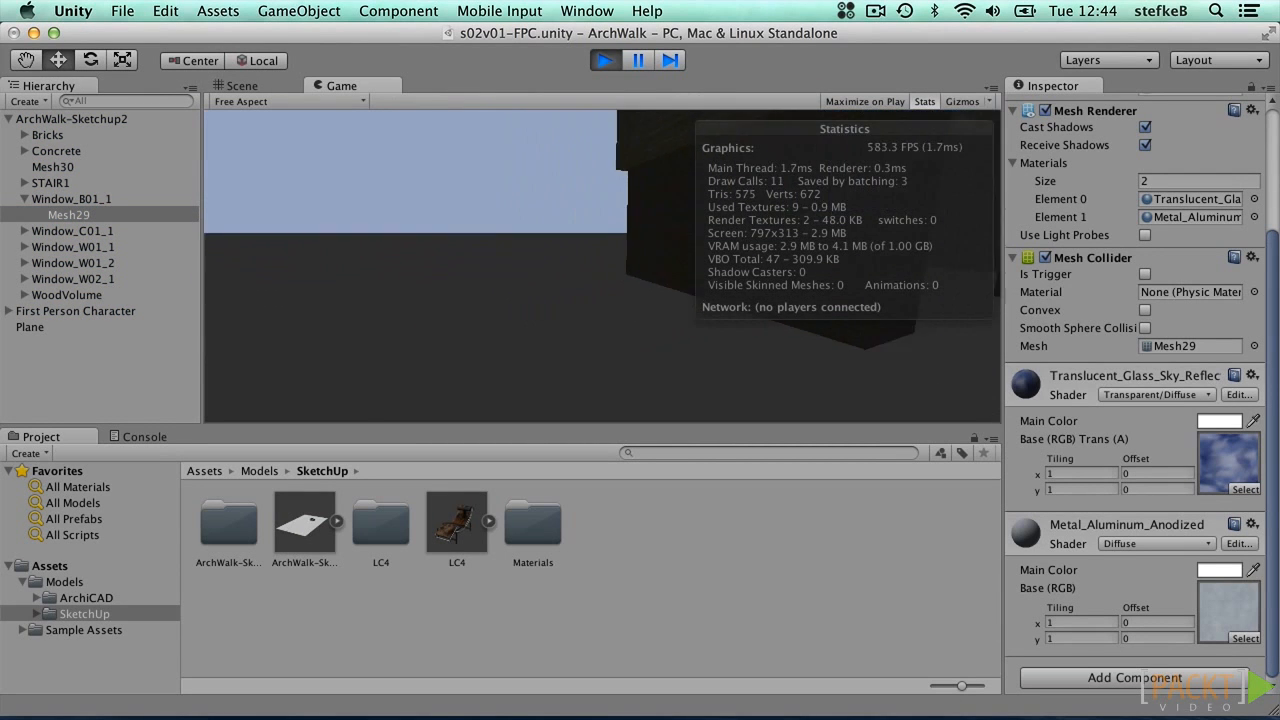
key("w")
key("w")
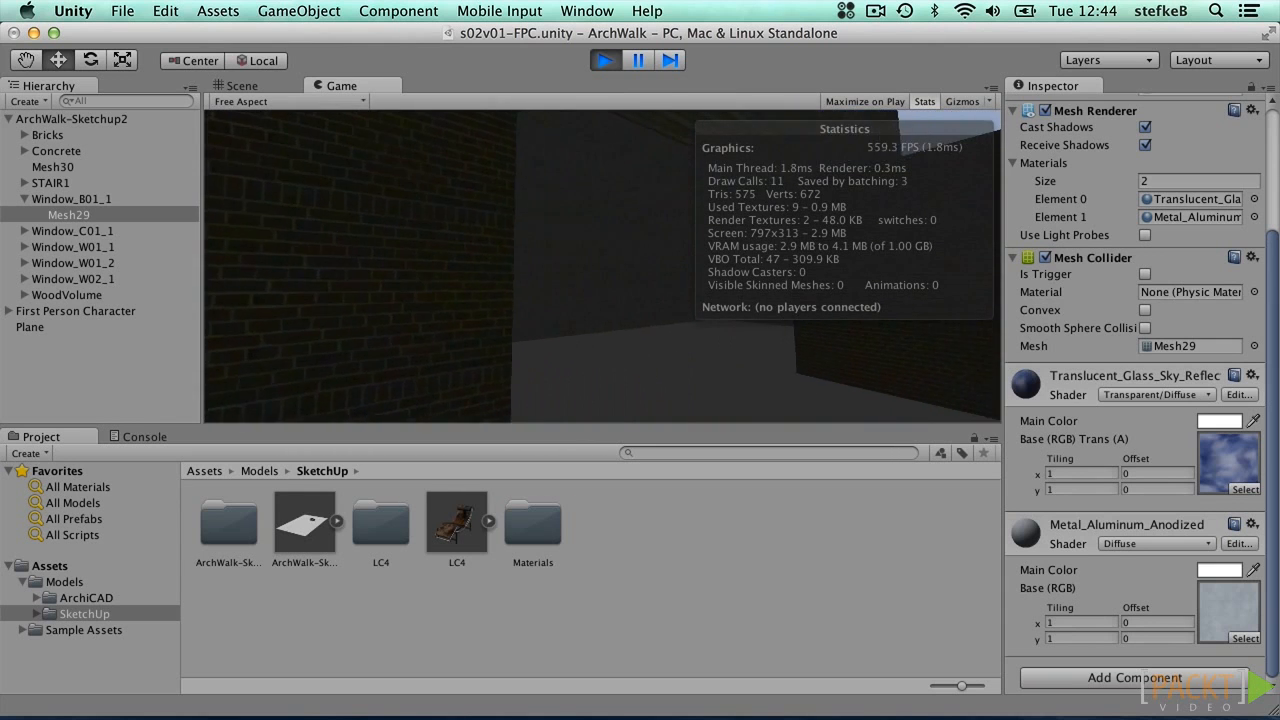
key("w")
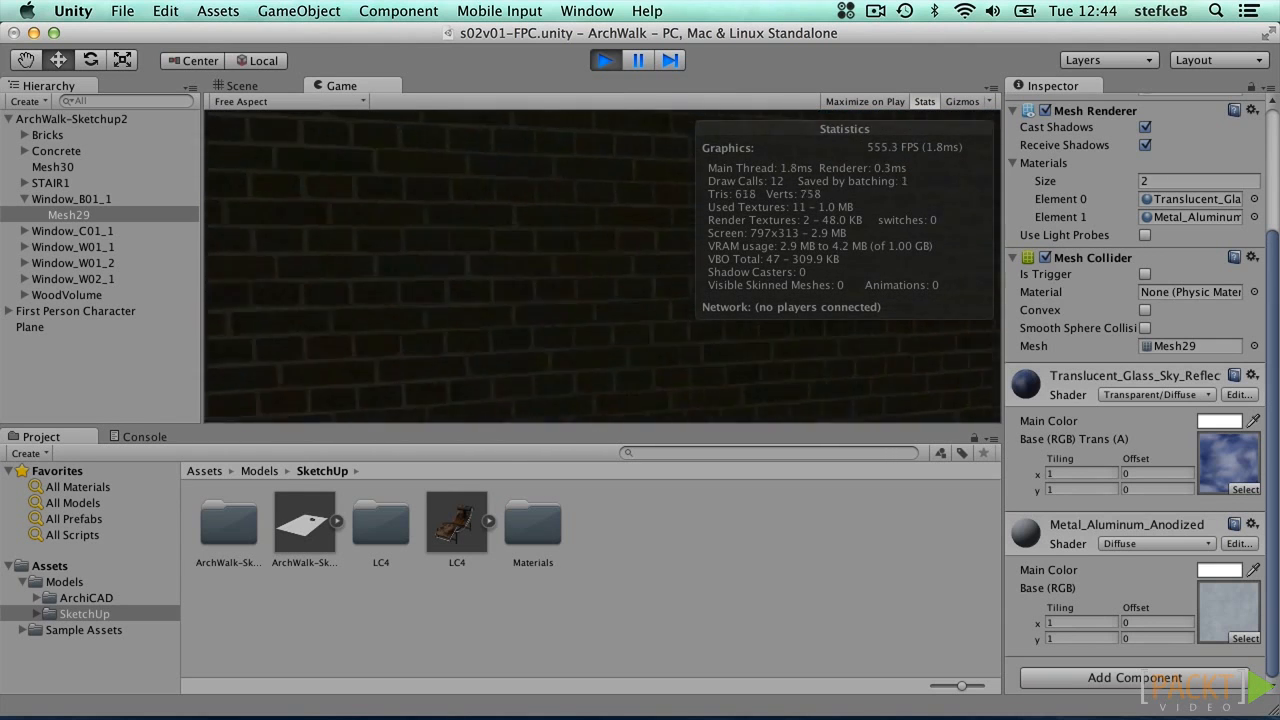
key("w")
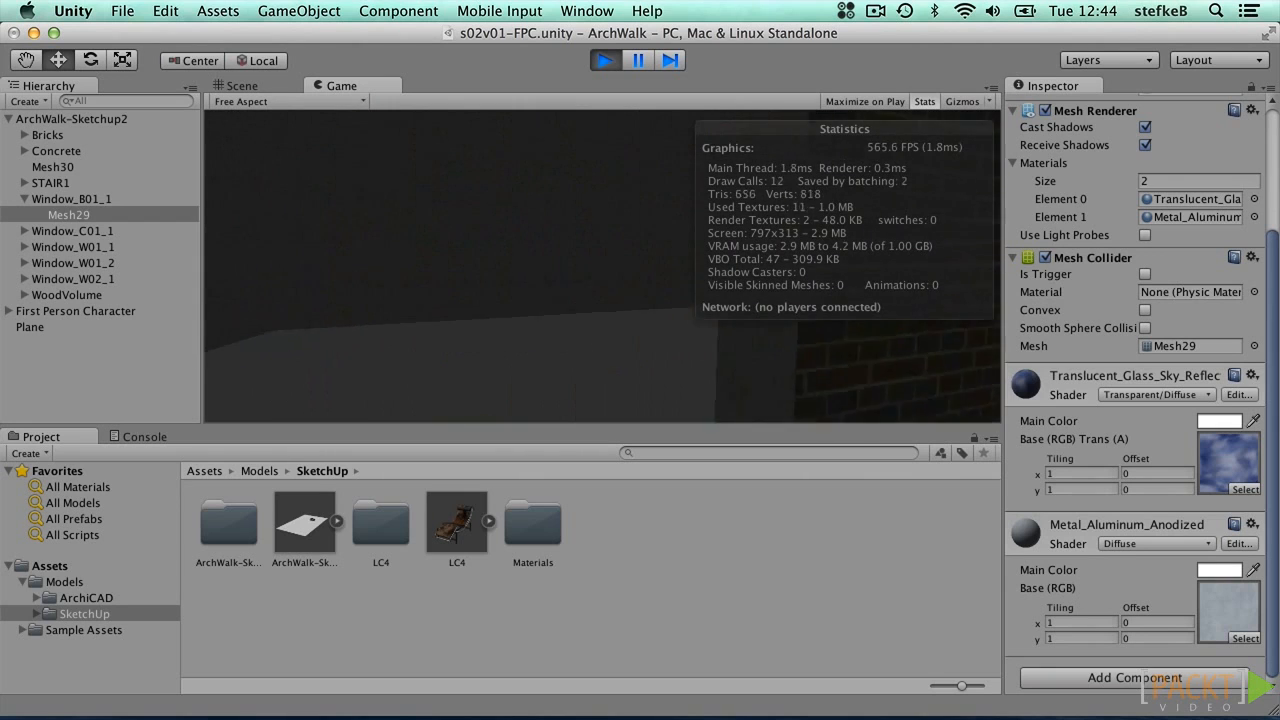
key("w")
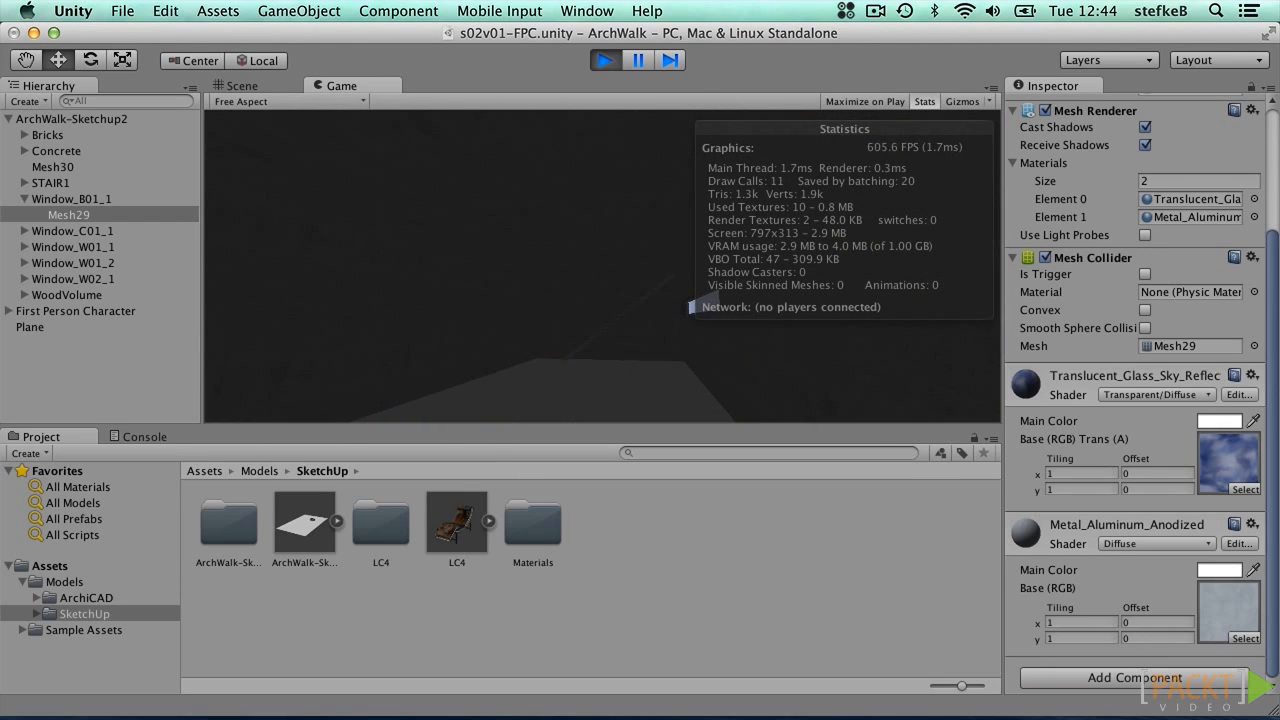
key("super+p")
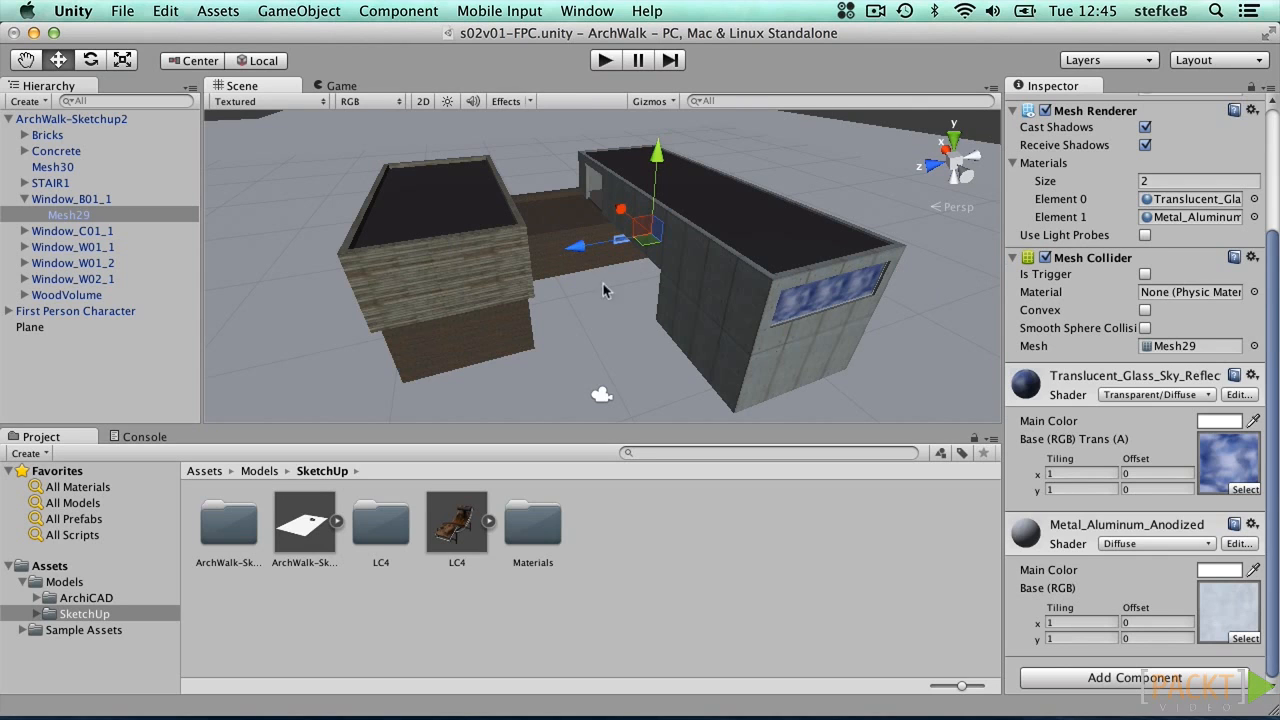
Step: Disable the Mesh Collider on Mesh2, the mesh of the Concrete building volume
left_click(712, 311)
left_click(1046, 258)
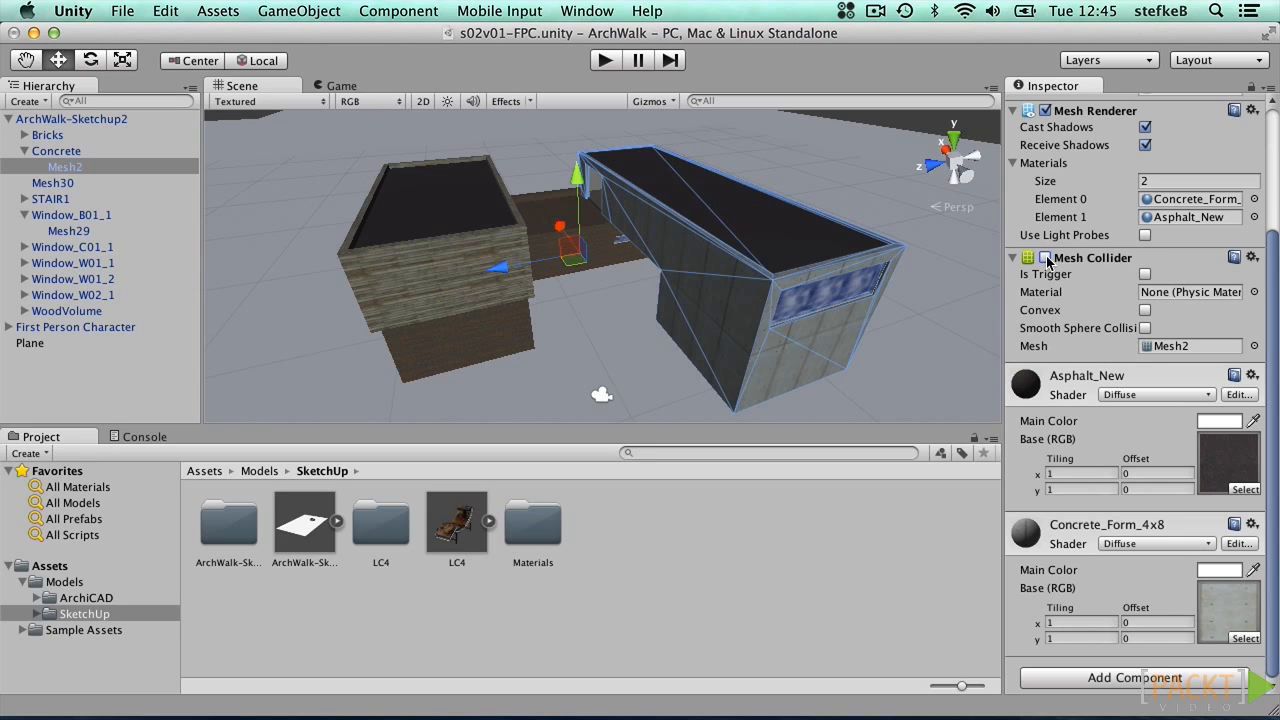
left_click(1028, 236)
Step: Create a cube and place it between the two buildings at about X -14.2, Y 1.38, Z -12.8
left_click(299, 10)
mouse_move(313, 54)
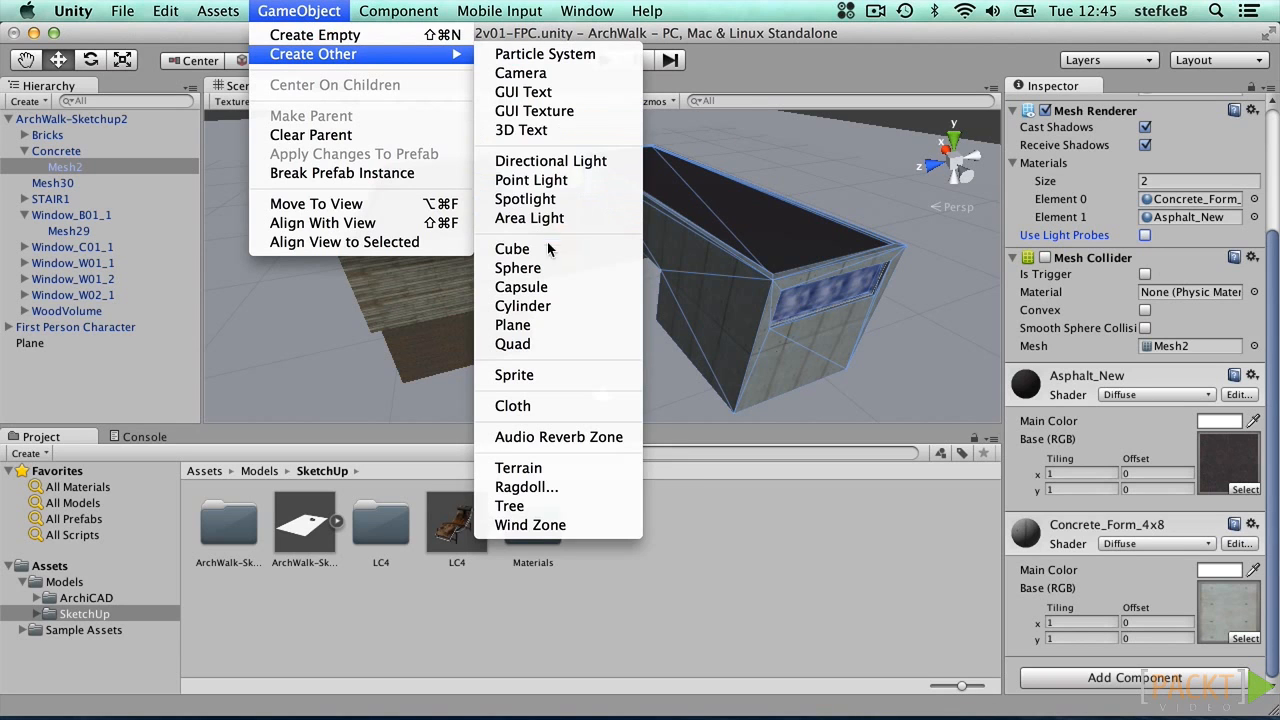
left_click(547, 245)
left_click_drag(578, 238, 606, 301)
left_click_drag(590, 362, 557, 370)
left_click_drag(629, 309, 632, 259)
Step: Create a sphere and move it in front of the brick base beneath the wood-clad volume
left_click(416, 8)
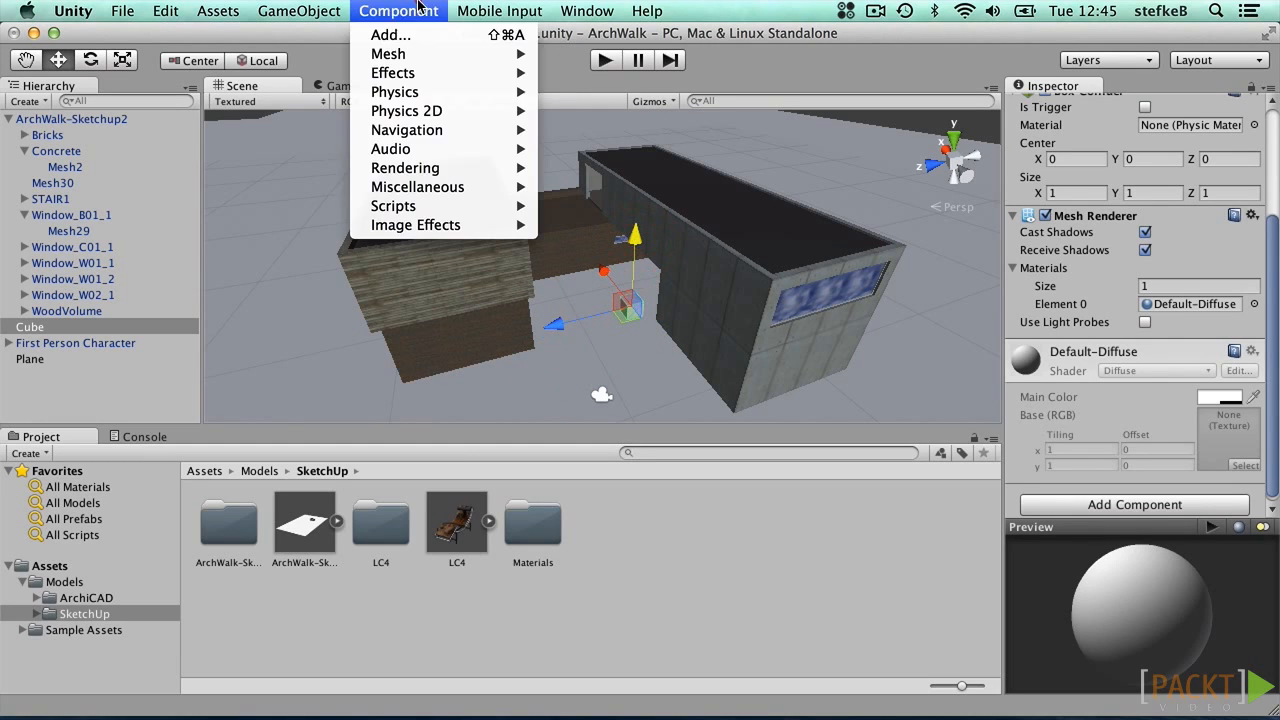
mouse_move(299, 10)
mouse_move(330, 54)
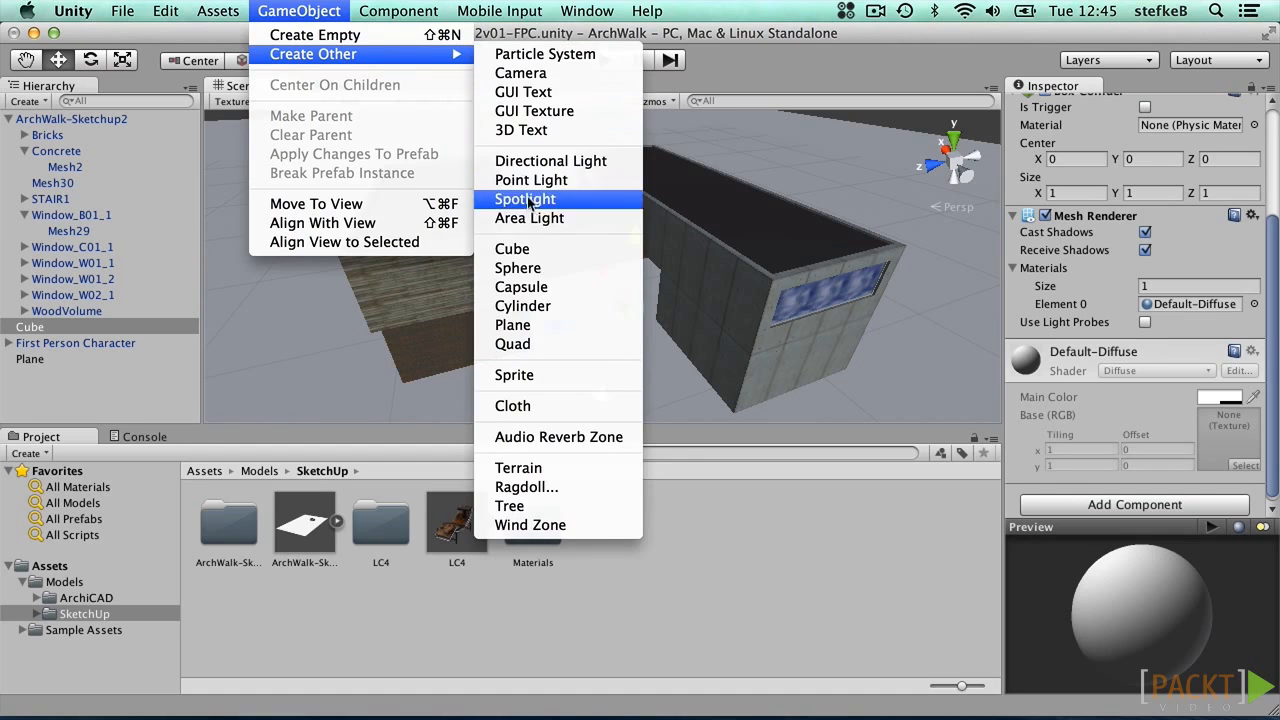
left_click(556, 270)
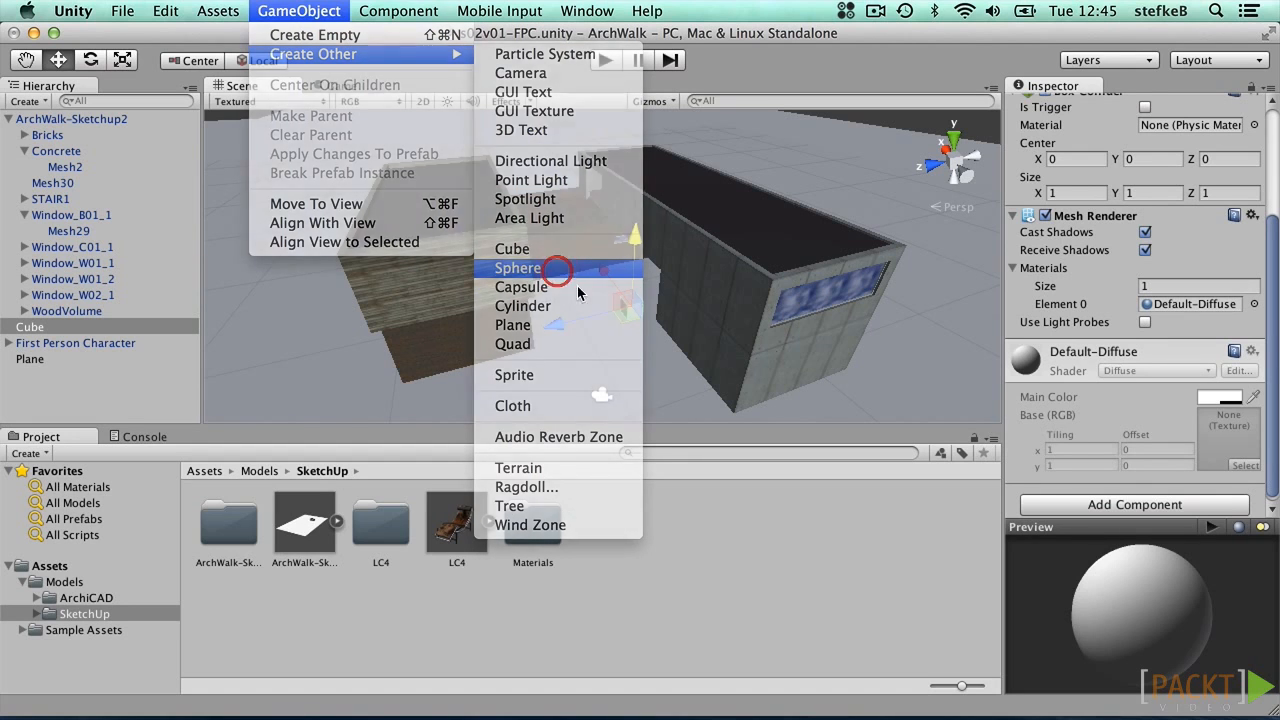
left_click_drag(573, 246, 685, 263)
left_click_drag(601, 337, 413, 389)
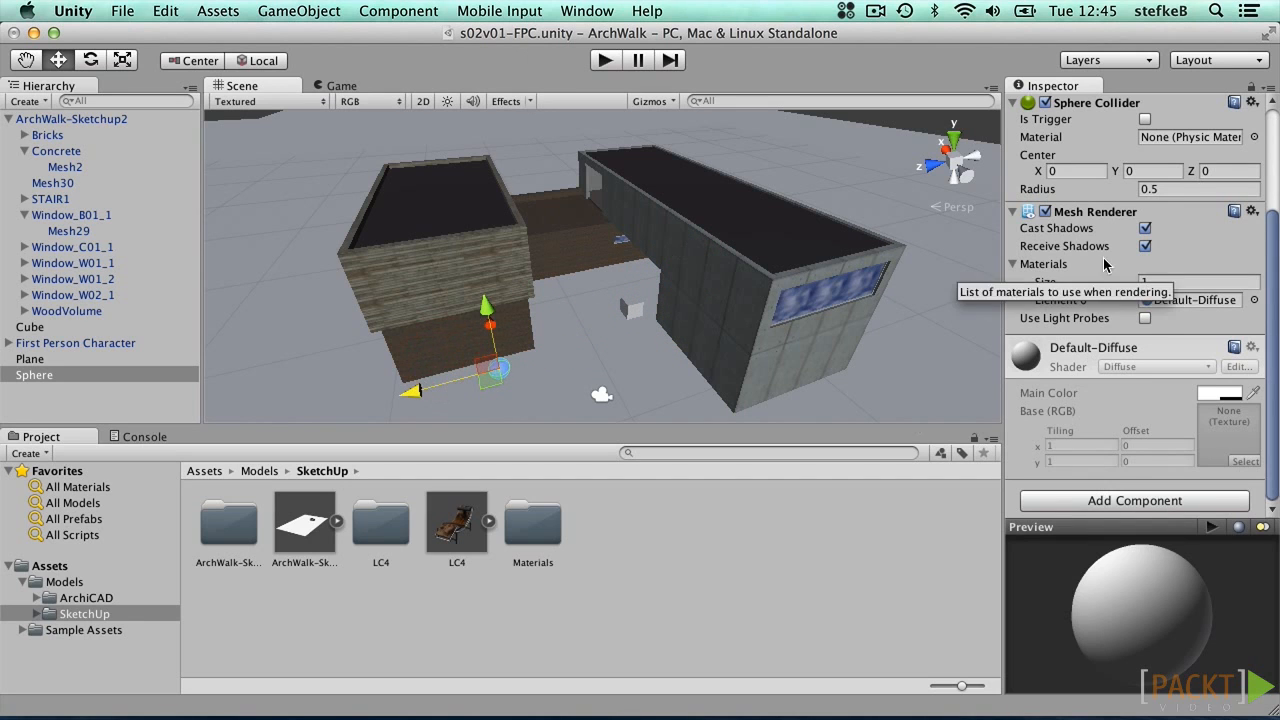
Step: Play the scene, walk the character past the sphere and toward the concrete building to test collisions, and stop playback
key("super+p")
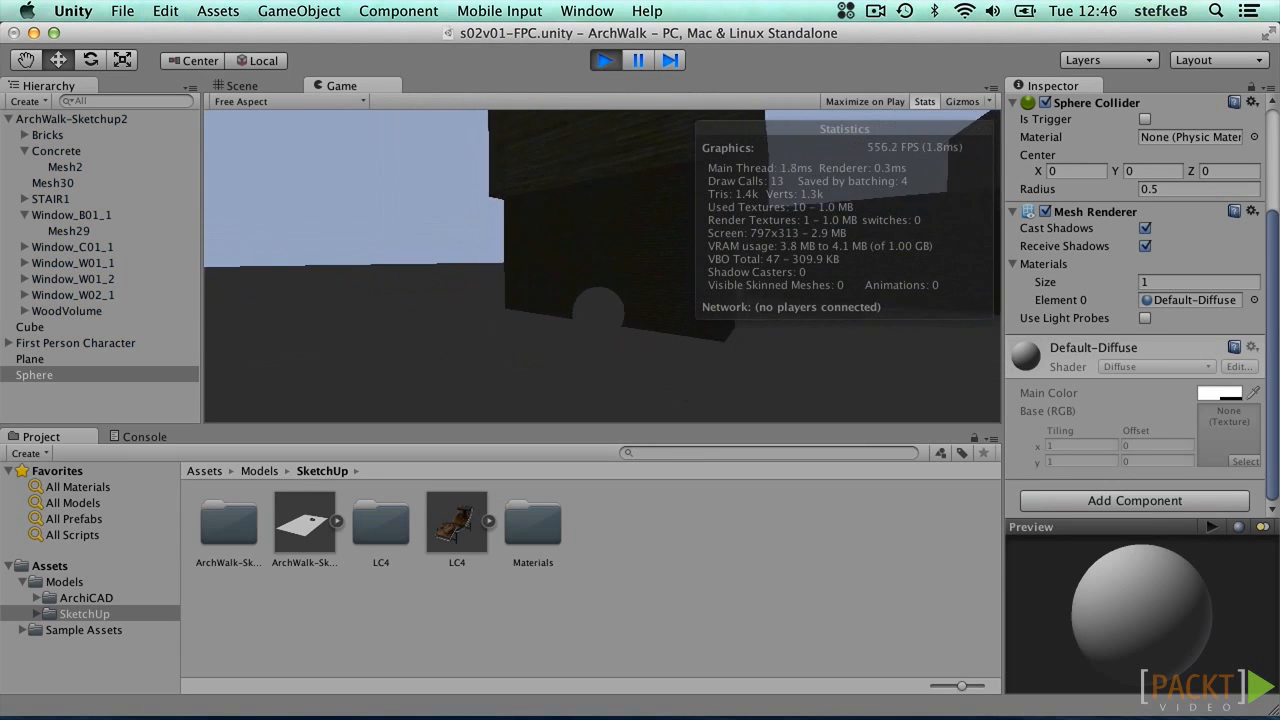
key("w")
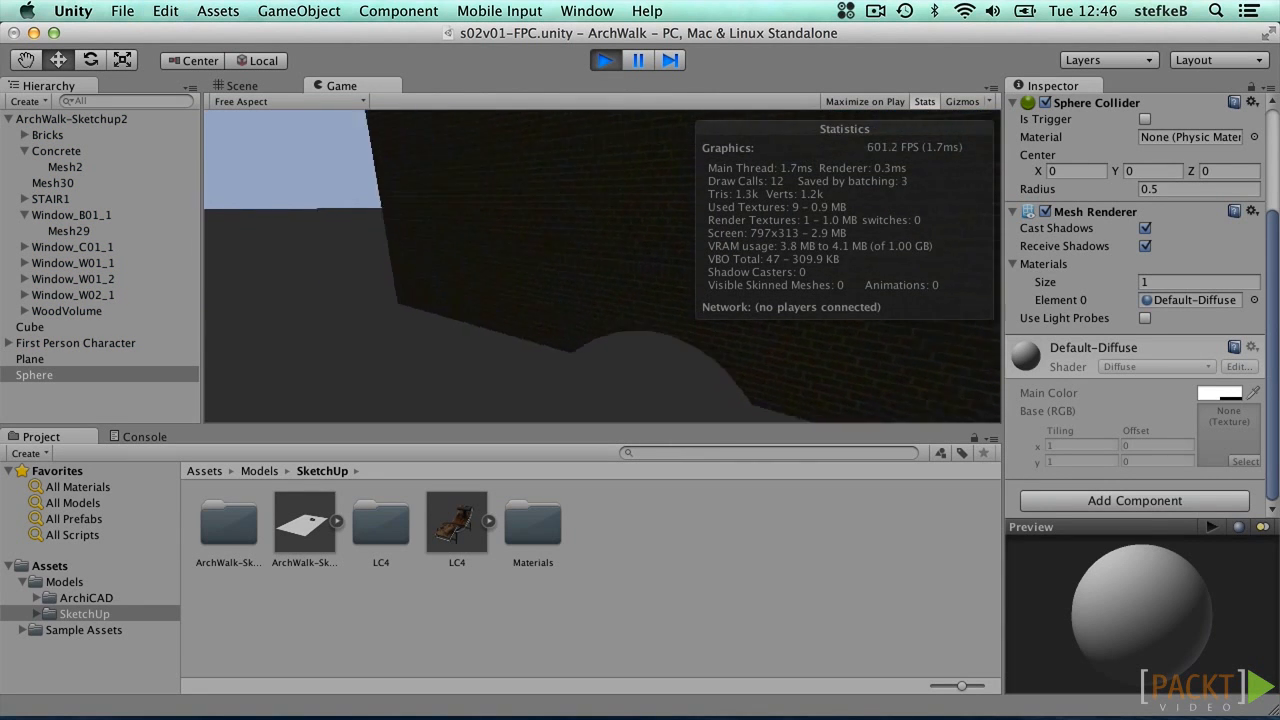
key("w")
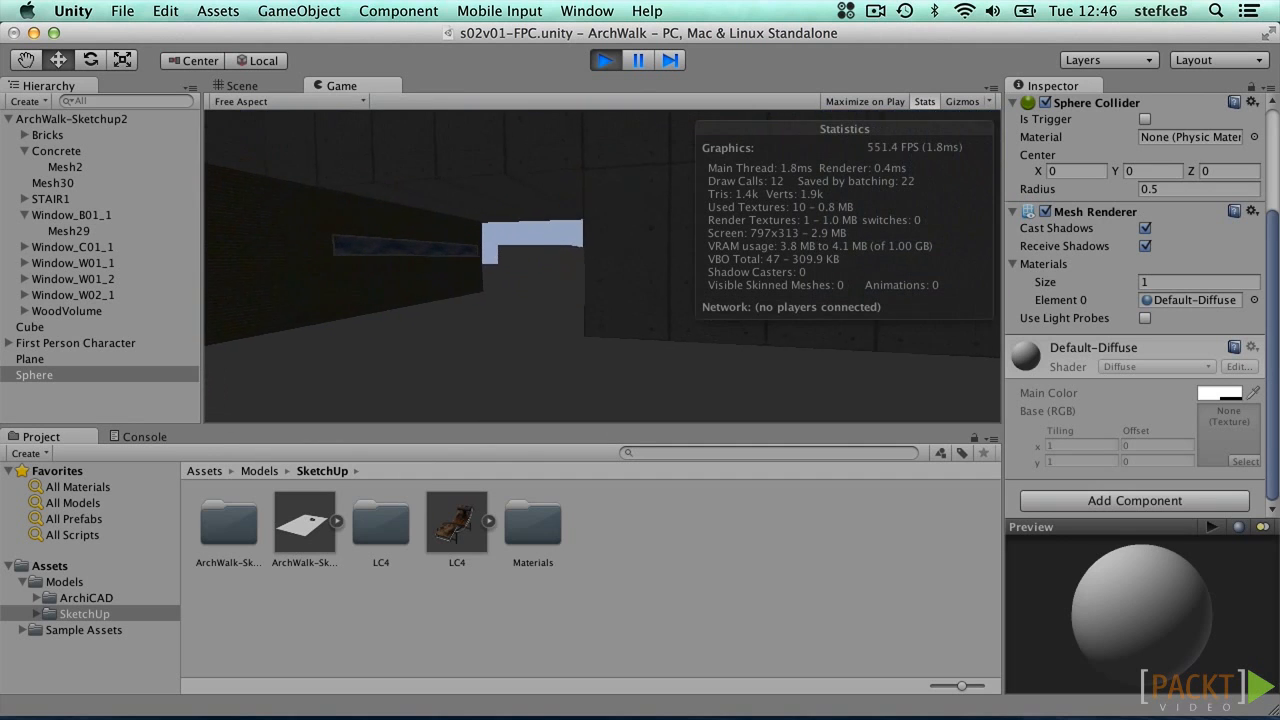
key("w")
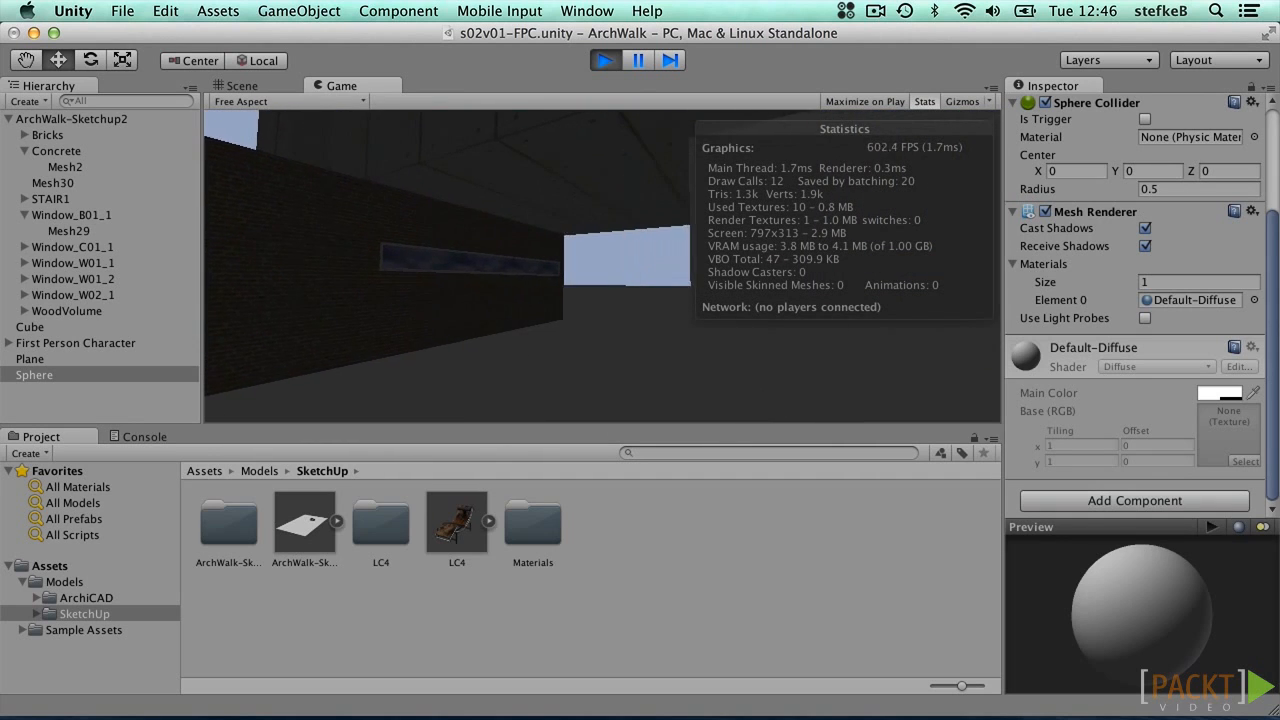
key("w")
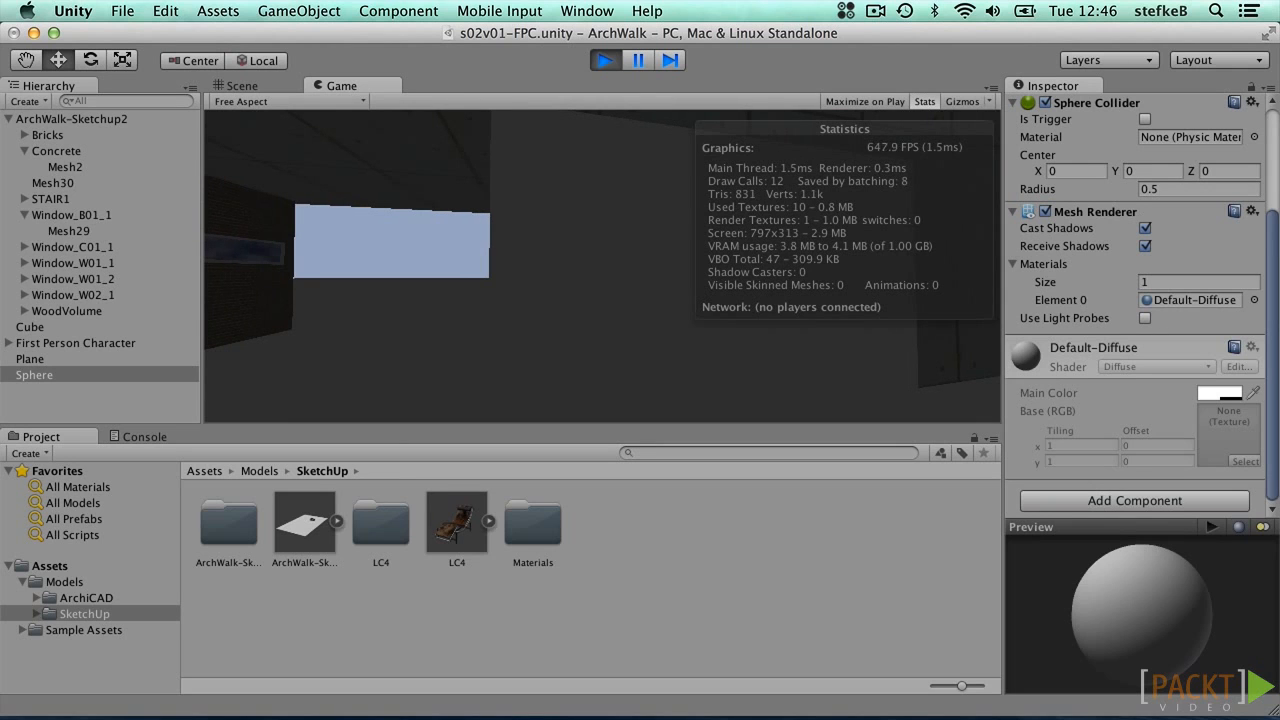
key("super+p")
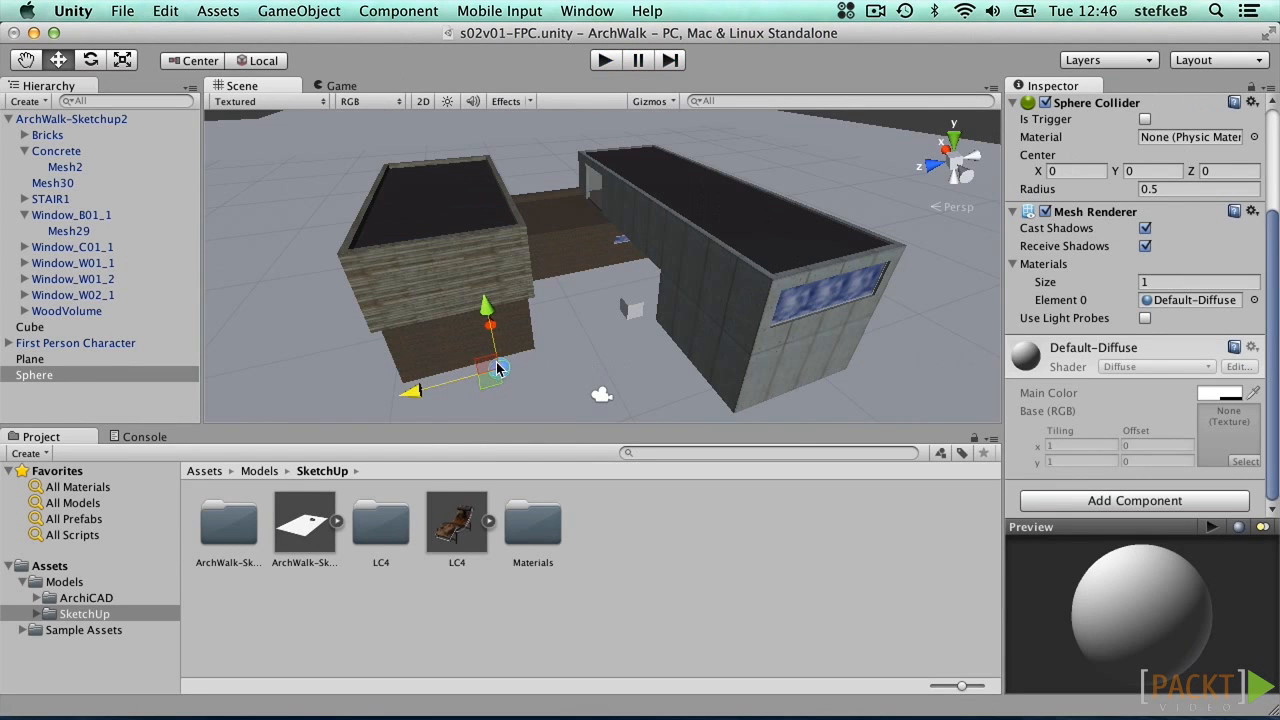
Step: Add a Sphere Collider component to the cube between the buildings
left_click(632, 310)
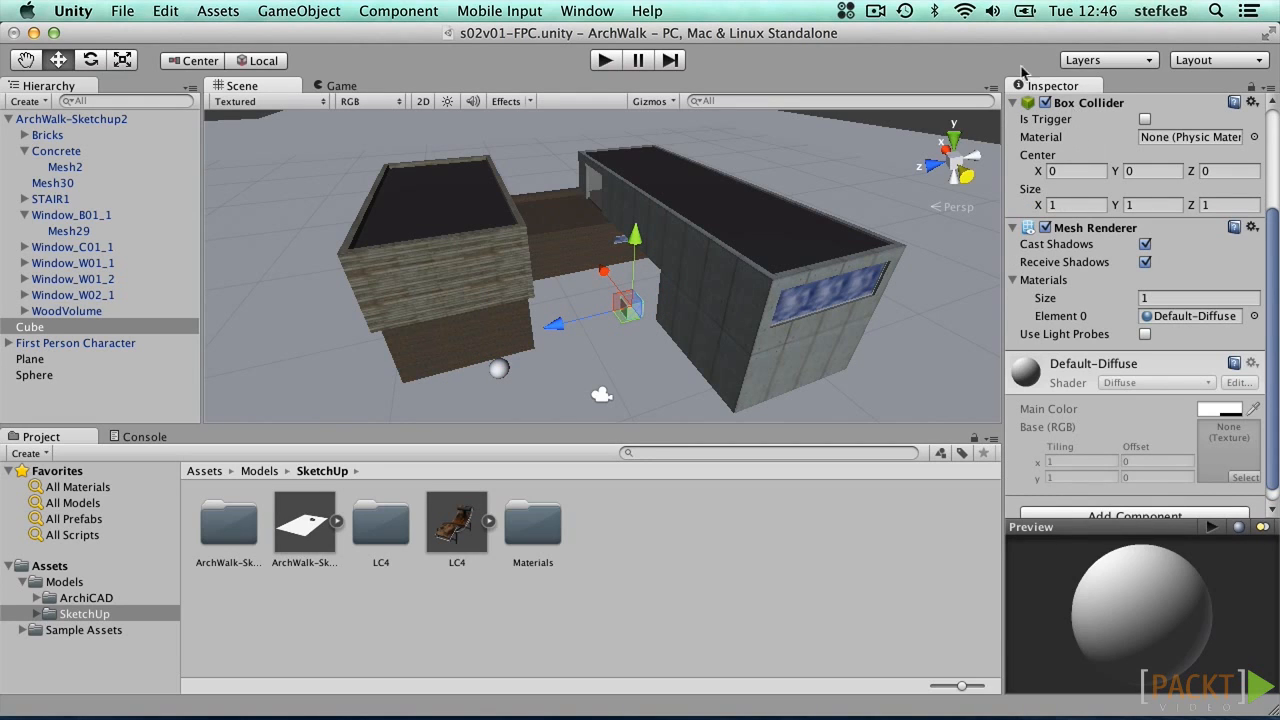
left_click(400, 10)
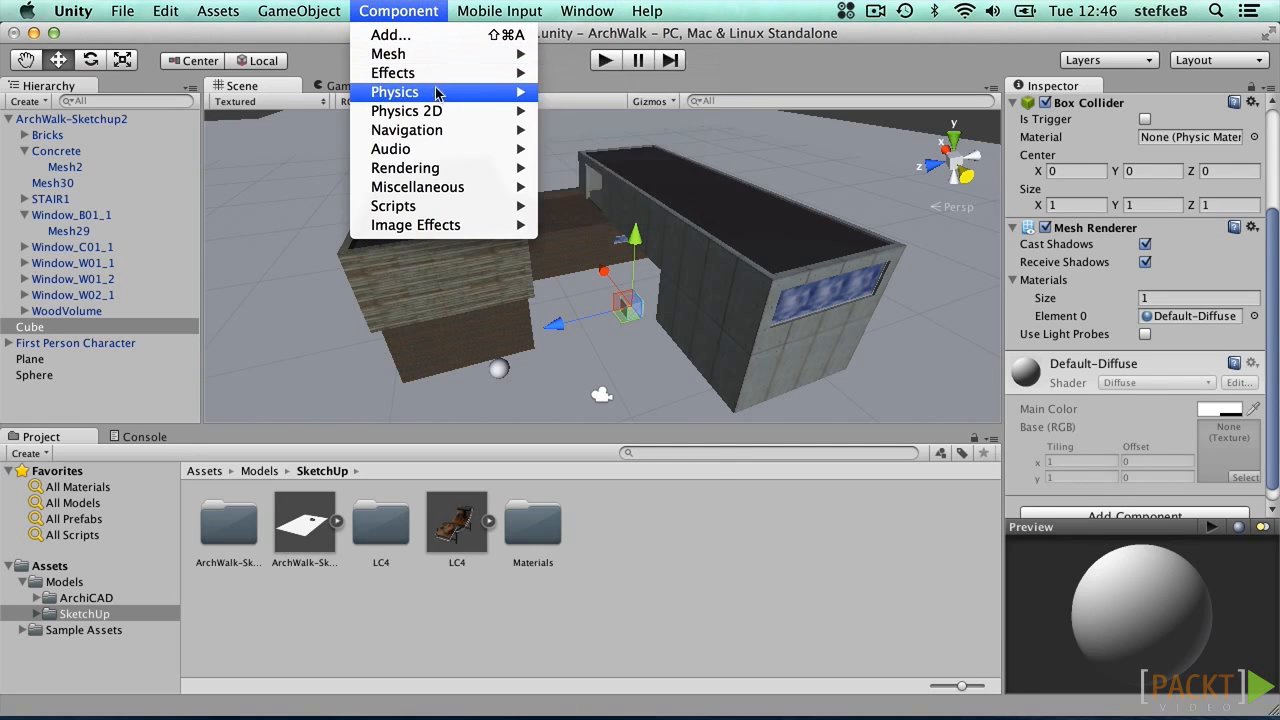
mouse_move(440, 93)
left_click(659, 161)
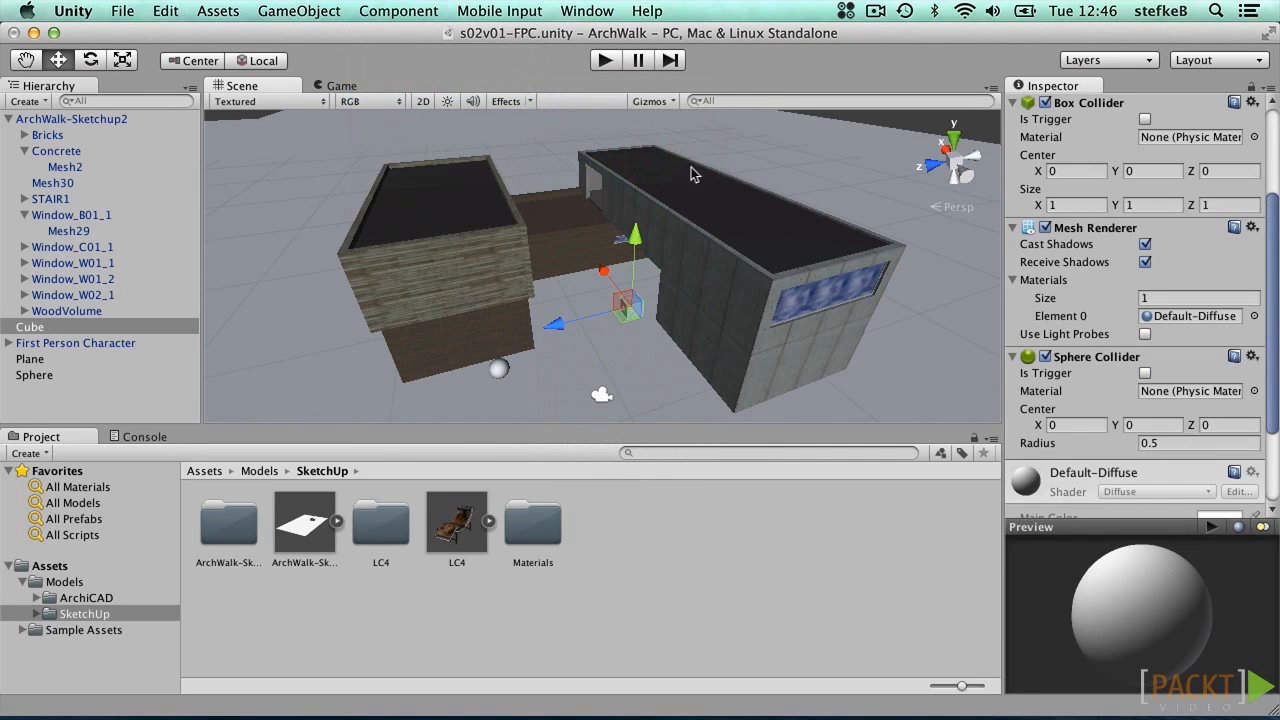
Step: Collapse the cube's Mesh Renderer settings and compare the parameters of its Box Collider and Sphere Collider
left_click(1010, 227)
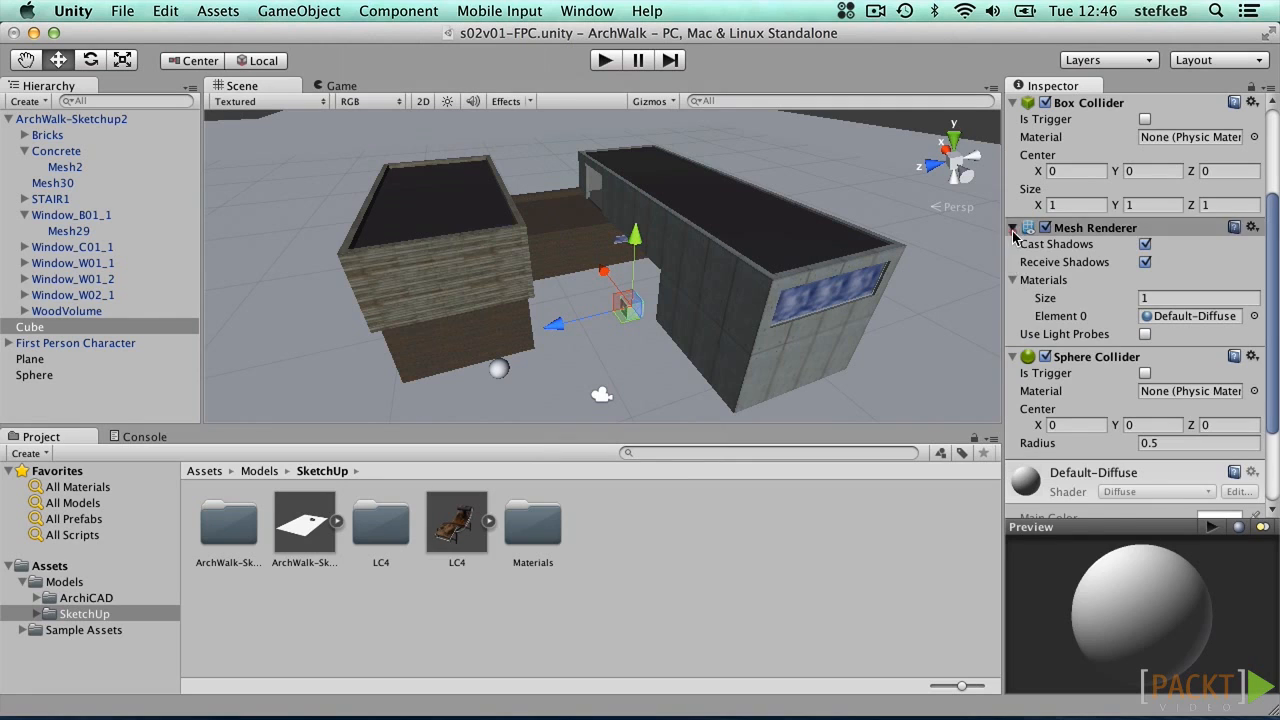
left_click(1096, 98)
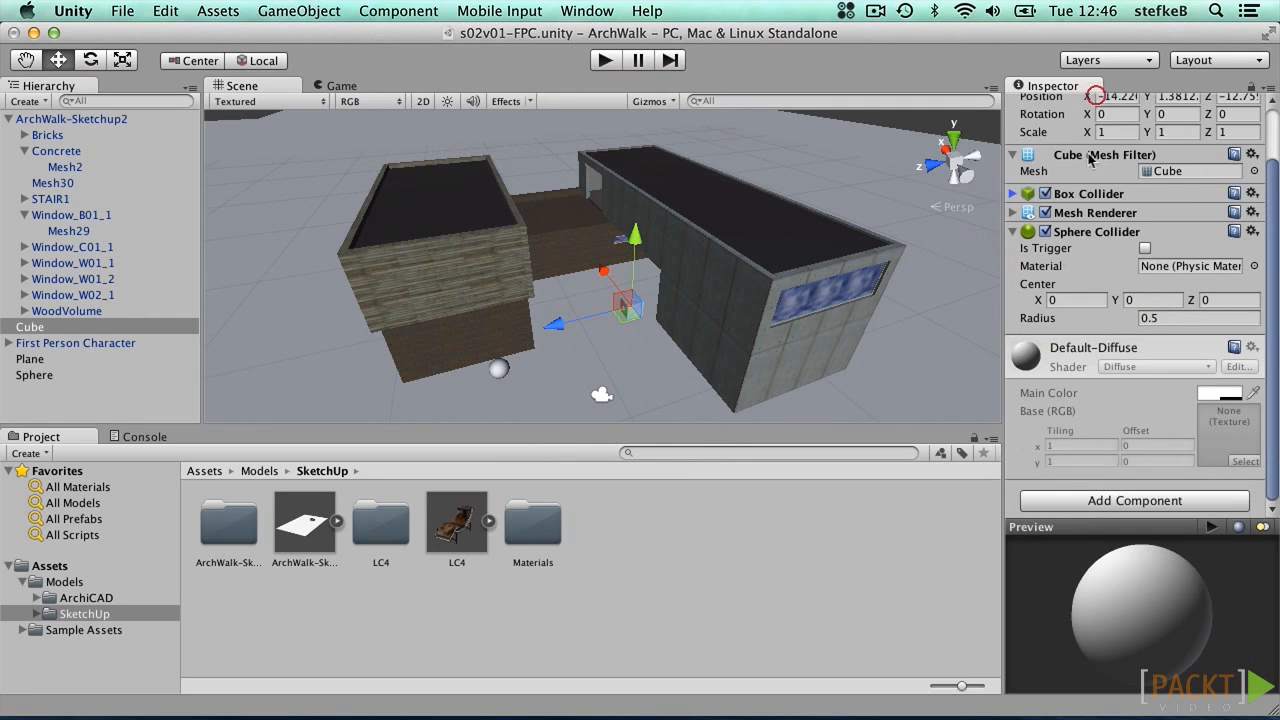
left_click(1090, 230)
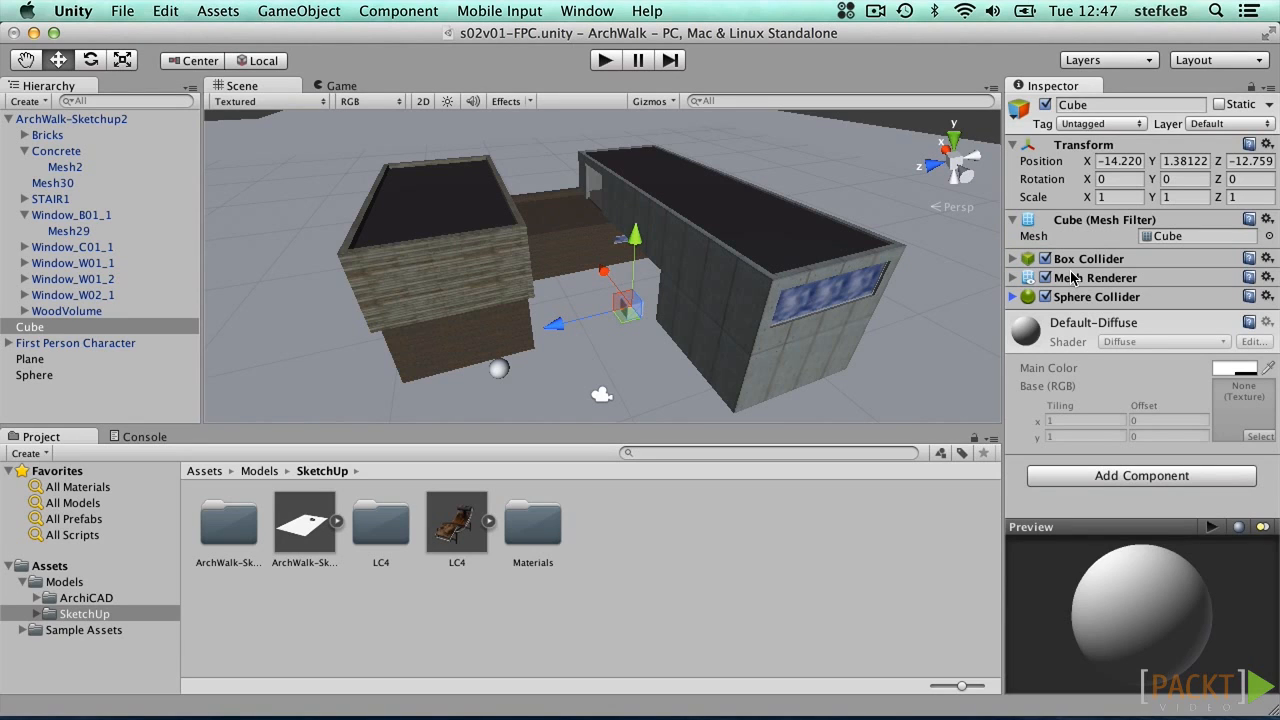
left_click(1012, 259)
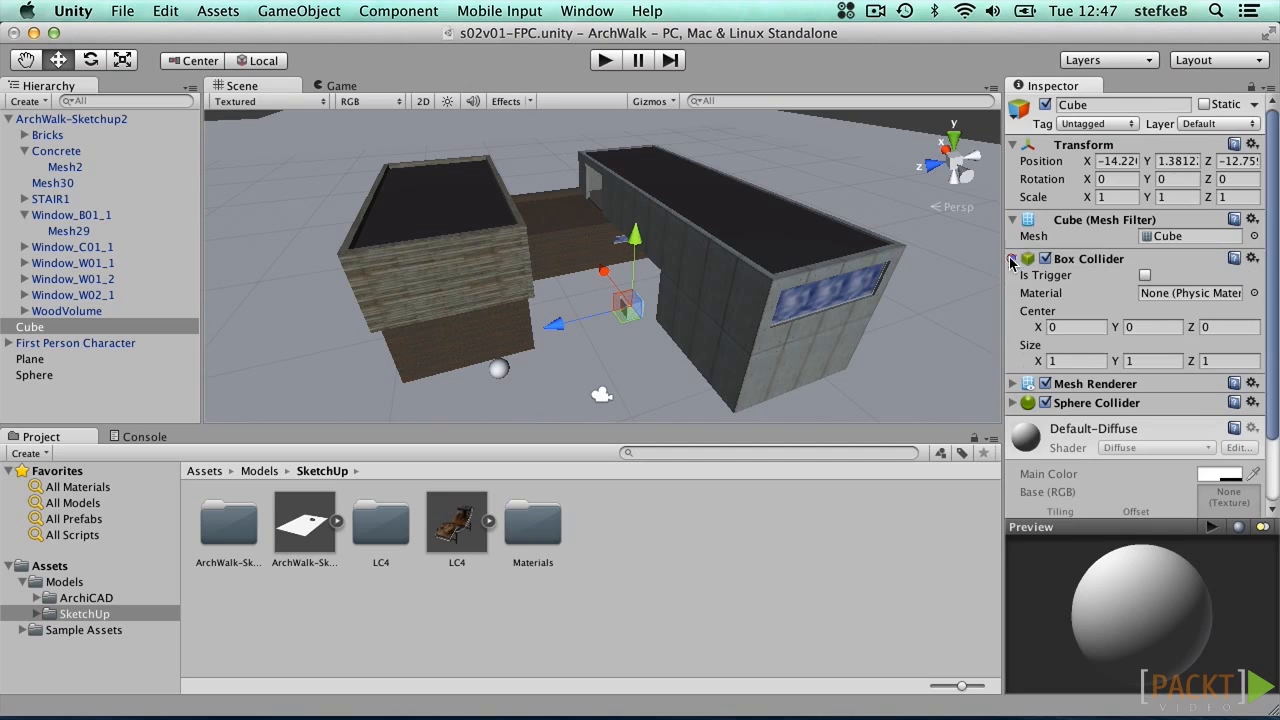
left_click(1013, 403)
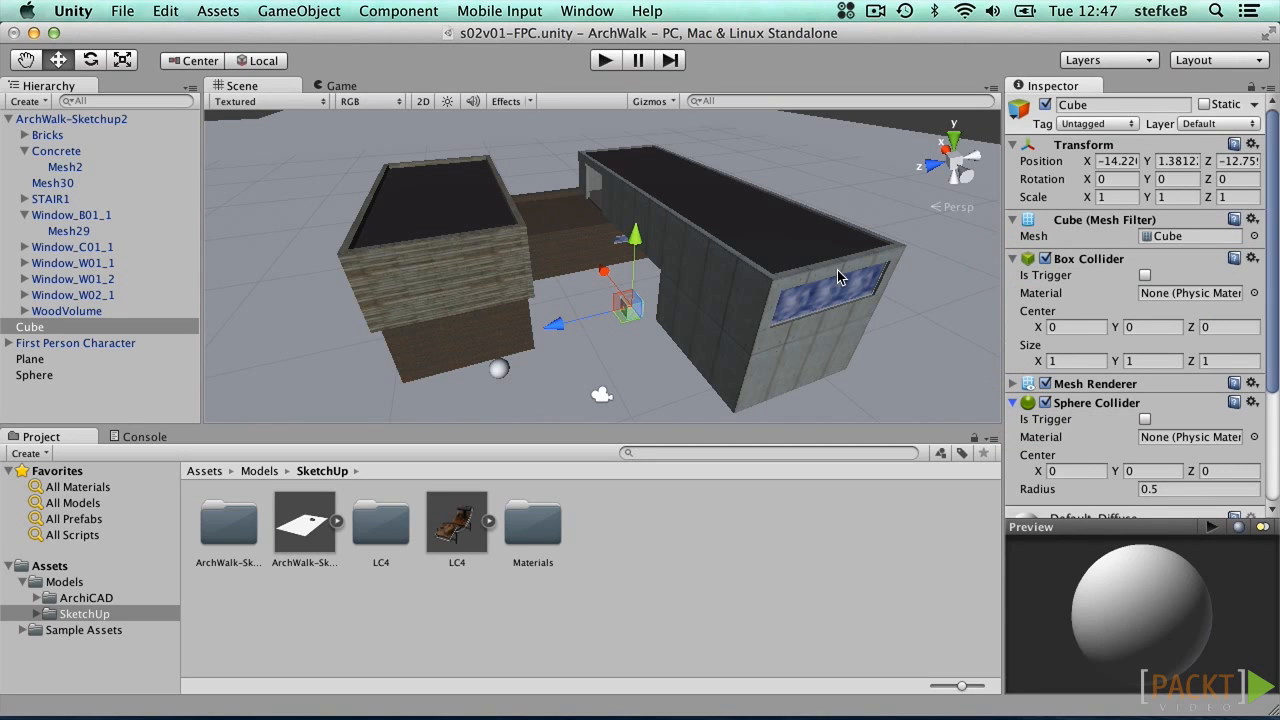
Step: Enable the Mesh Collider on Mesh2 under Concrete
left_click(54, 149)
left_click(49, 137)
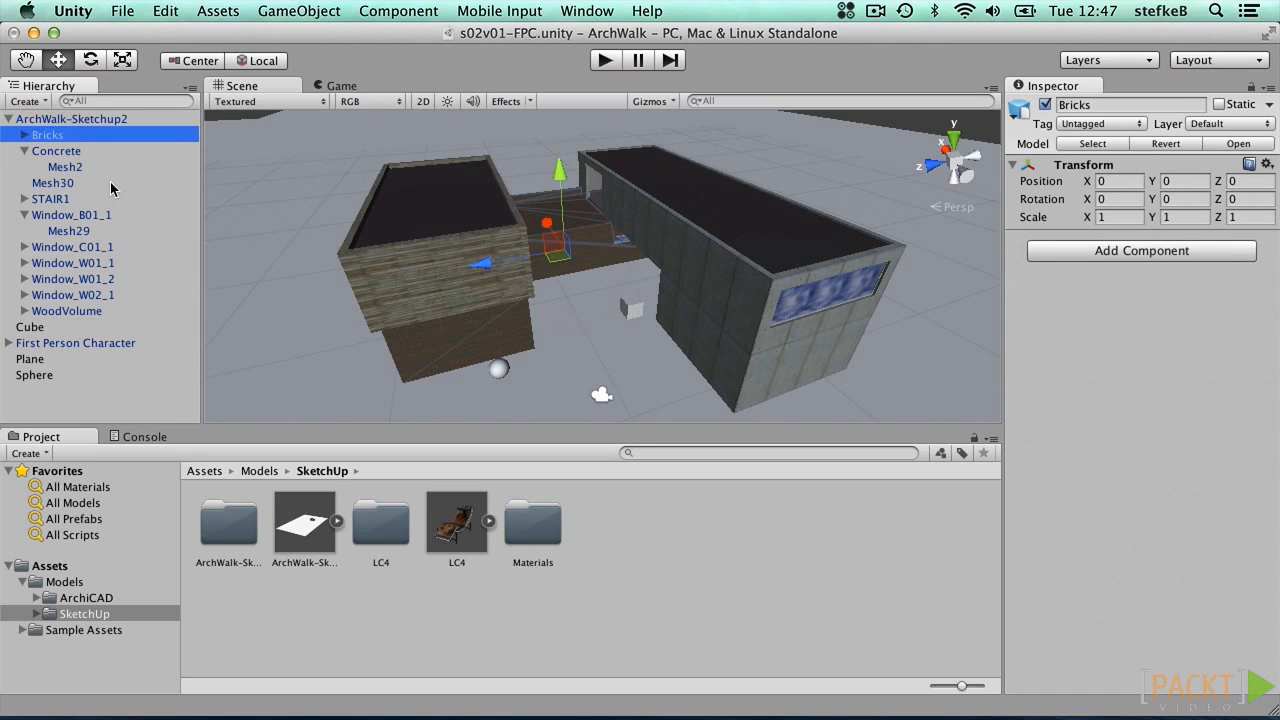
left_click(63, 168)
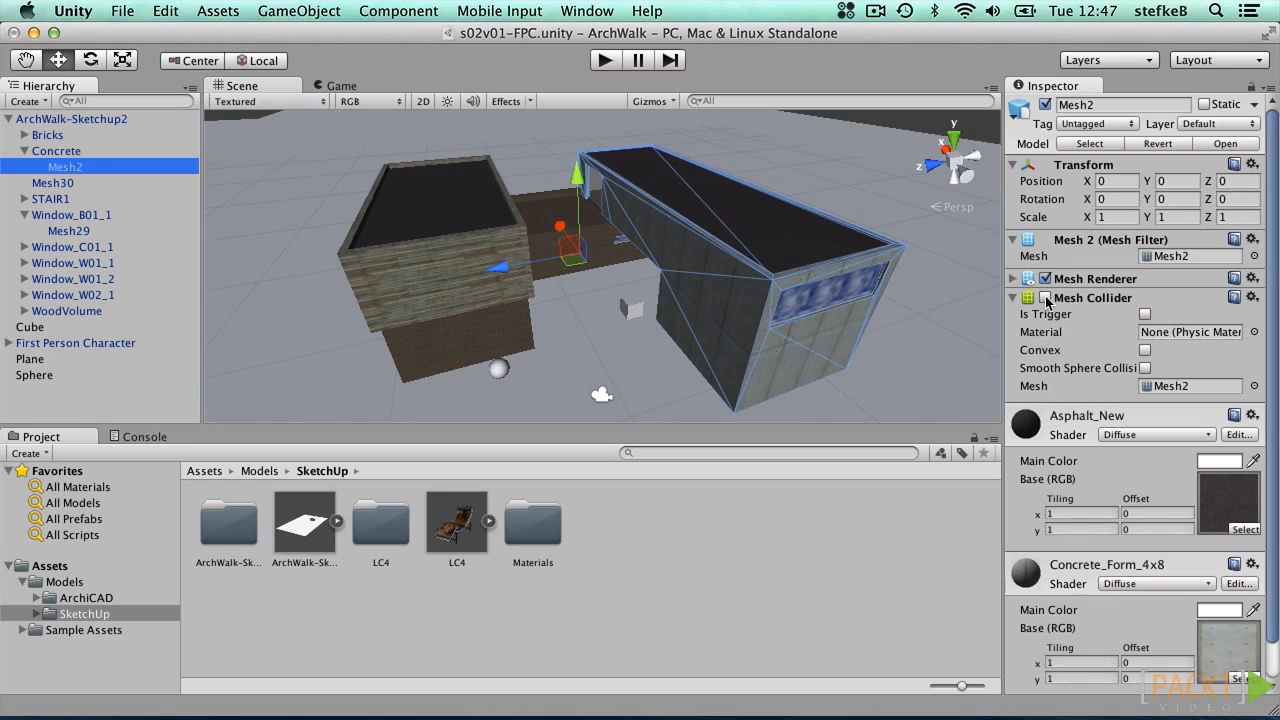
left_click(1045, 298)
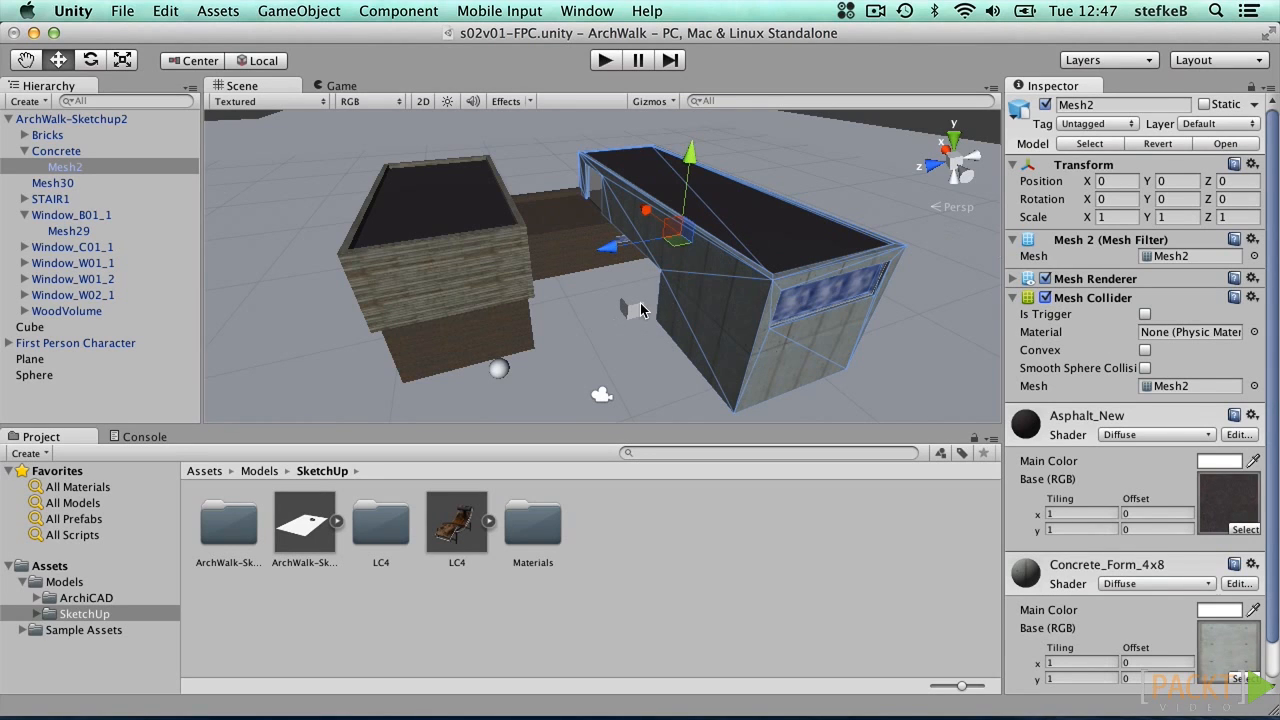
Step: Create a cube in the scene and set its X and Z positions to 0
left_click(299, 10)
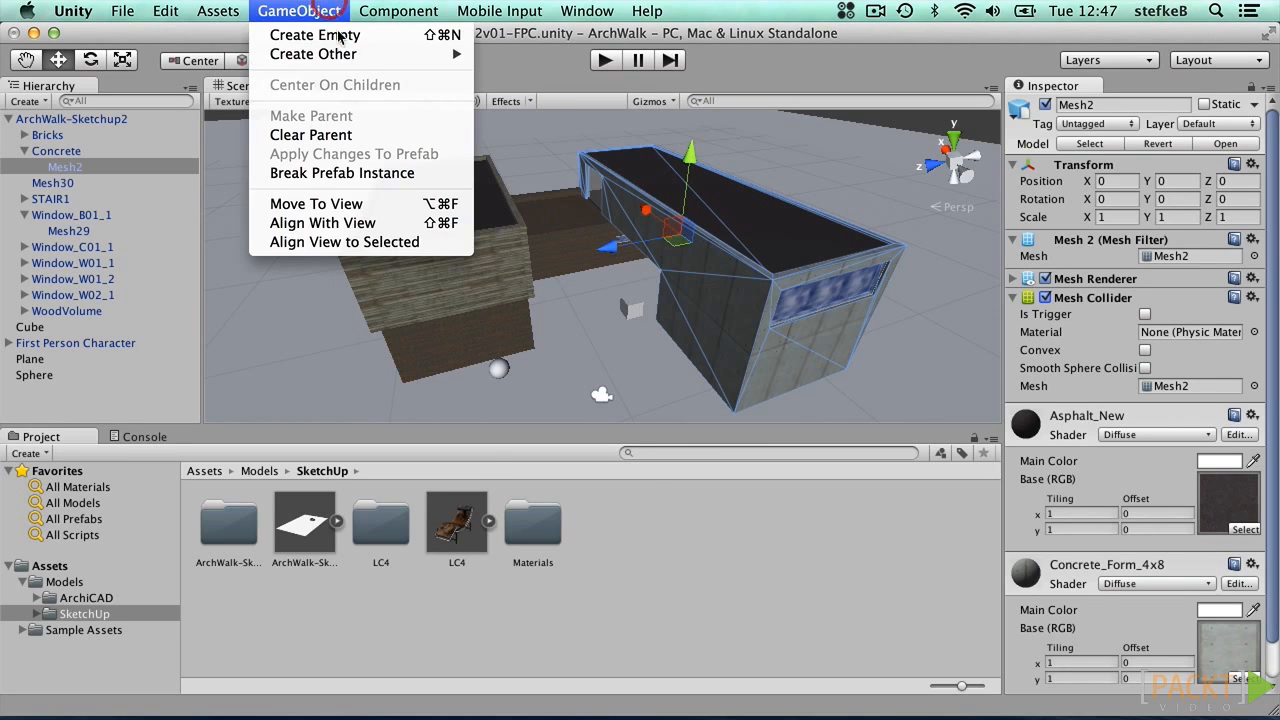
mouse_move(348, 56)
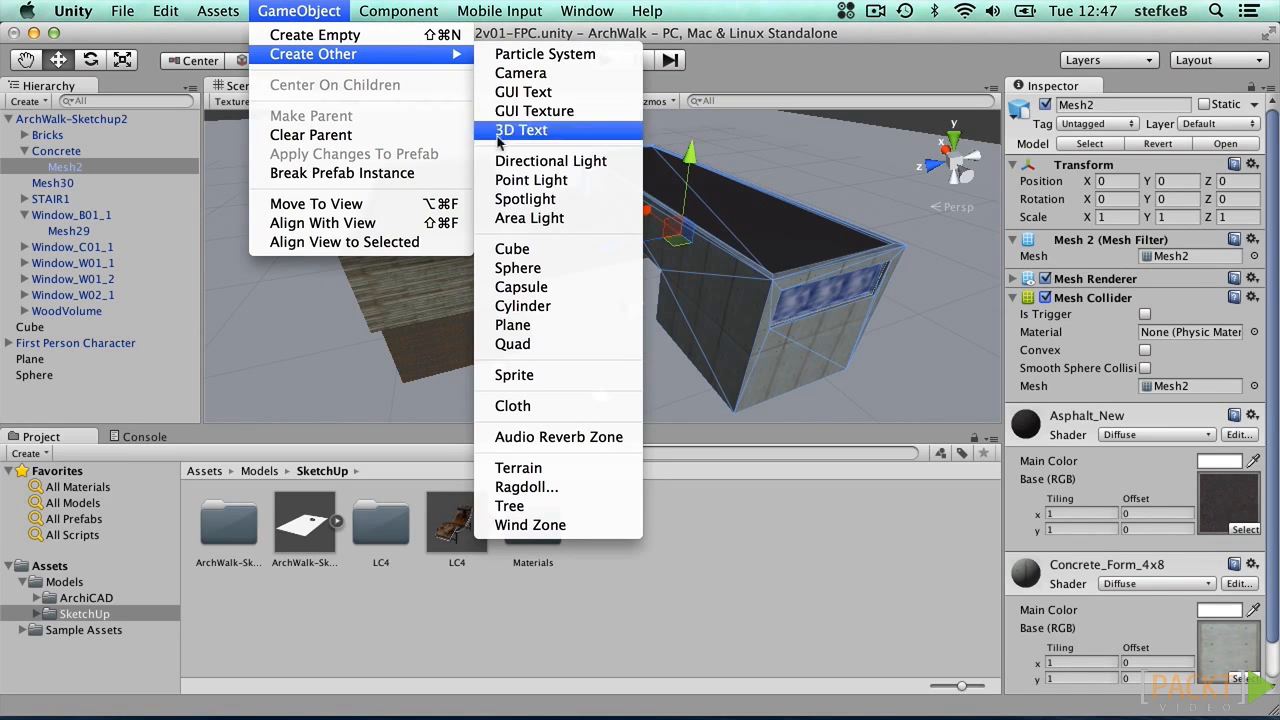
left_click(531, 250)
left_click_drag(578, 270, 626, 338)
left_click(1115, 161)
type("0")
key("Tab")
key("Tab")
type("0")
Step: Move the new cube near the wooden building to about X -17.09, Y 2.4 and scale it to about 5.5 in X and 4.59 in Y
left_click_drag(612, 254, 808, 188, "alt")
left_click_drag(410, 333, 702, 385)
left_click(122, 60)
left_click_drag(628, 358, 285, 196)
left_click_drag(708, 316, 766, 84)
left_click_drag(755, 130, 491, 246, "alt")
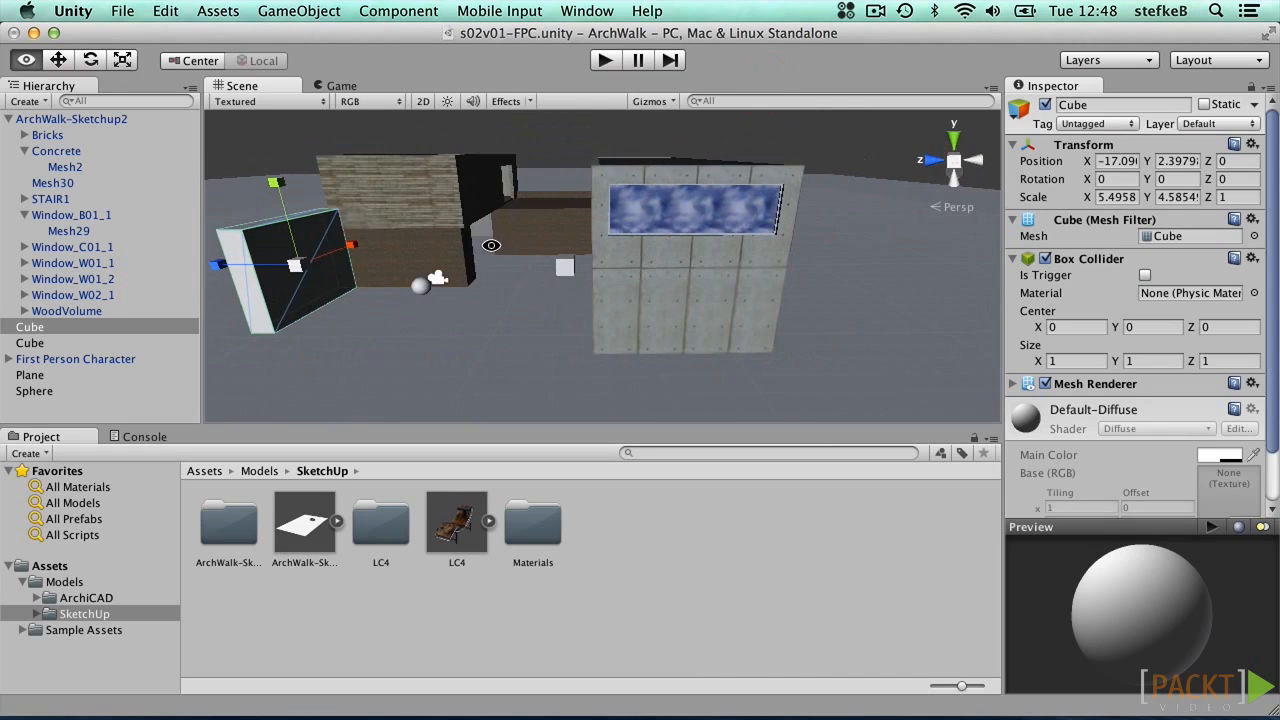
Step: Thin the cube to about 0.28 along Z and turn off its Mesh Renderer
left_click_drag(214, 260, 282, 281)
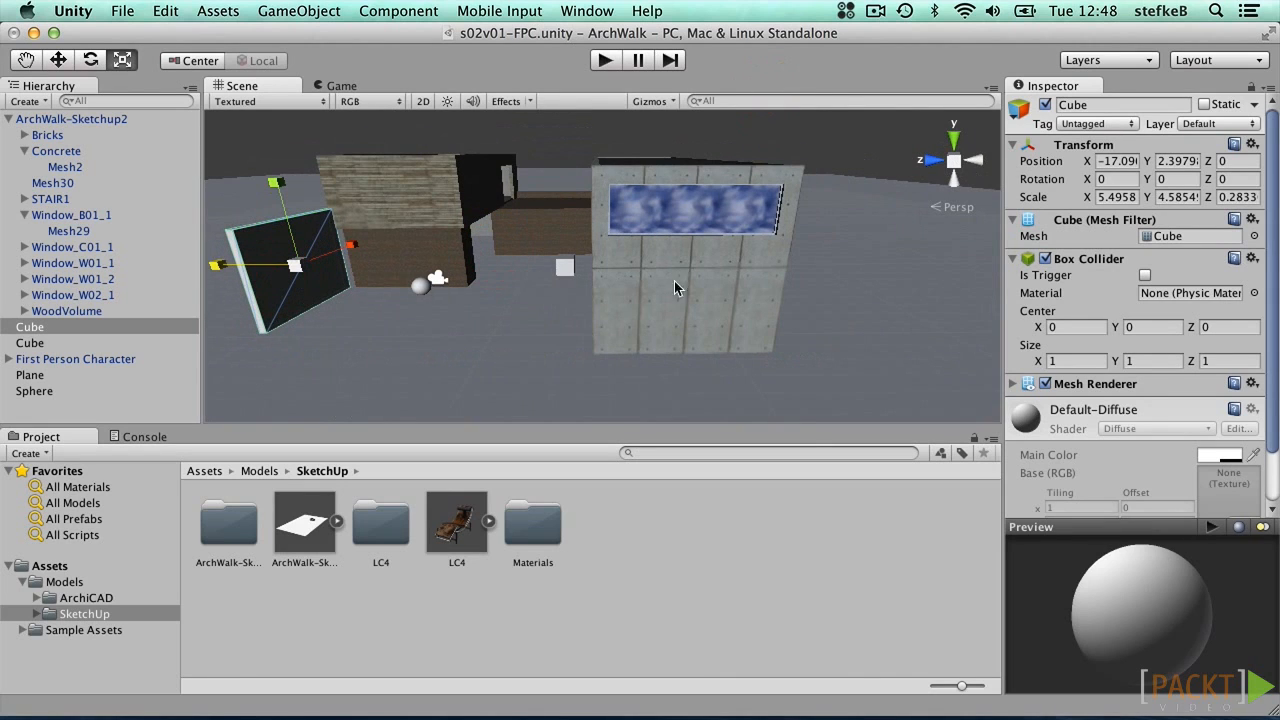
left_click(1045, 384)
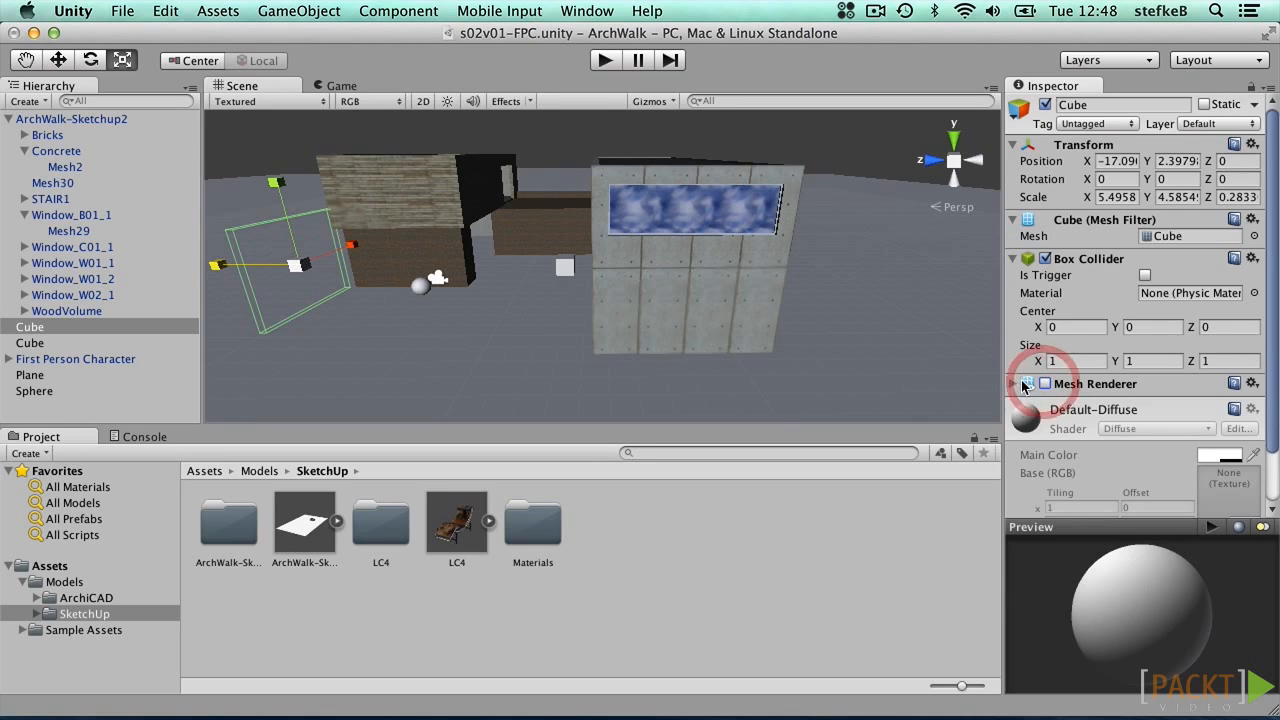
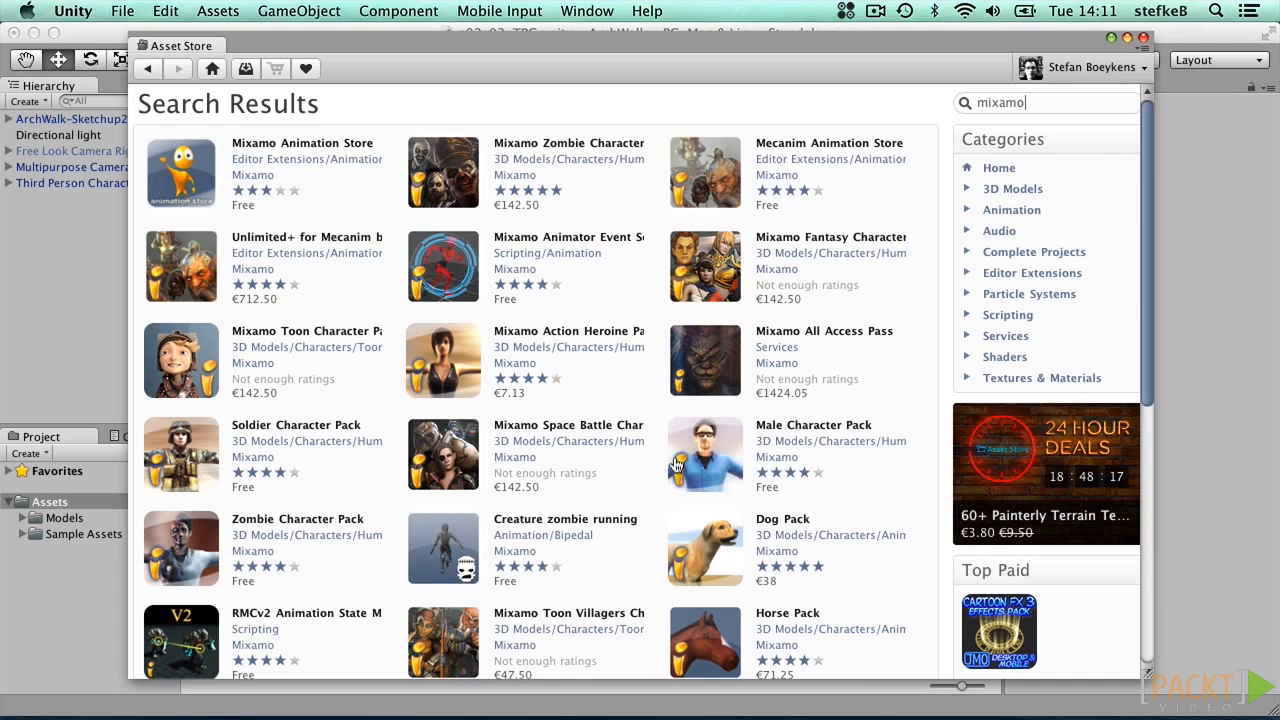
Step: Import all items of the Men's Everyday Motions "Unity4 Ready" package from the Mixamo search results
scroll(676, 465, "down", 5)
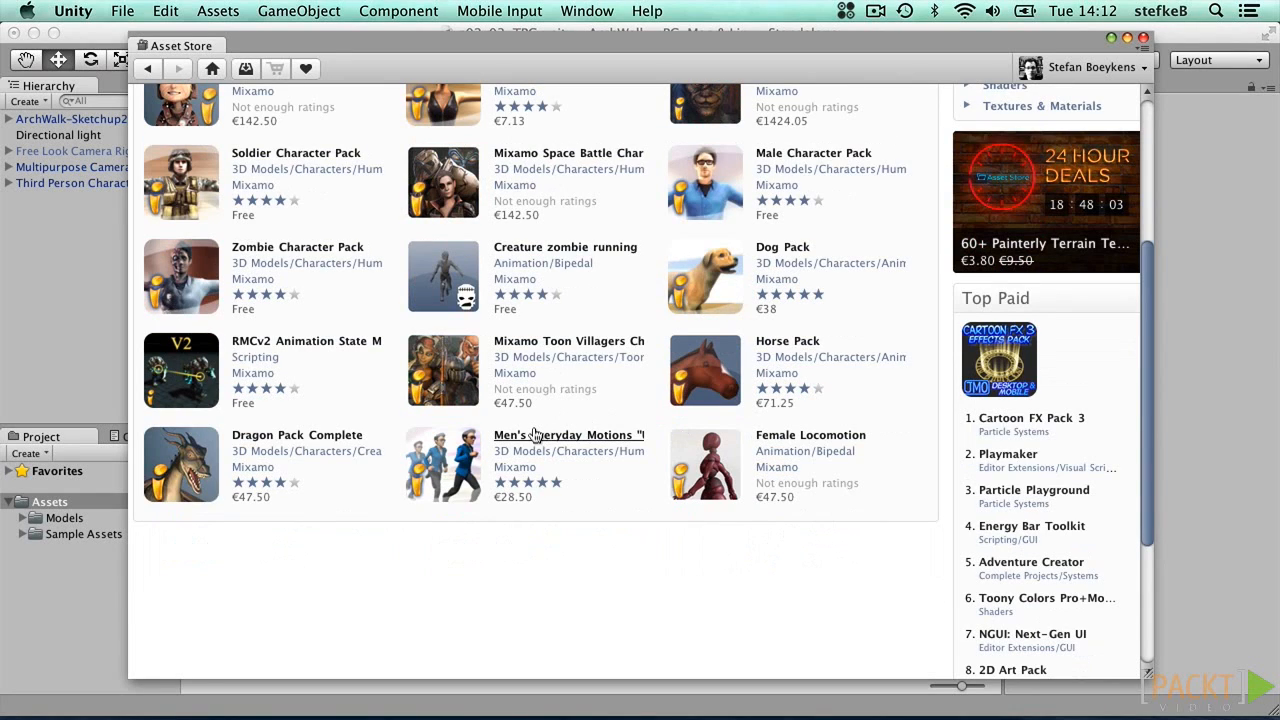
left_click(536, 436)
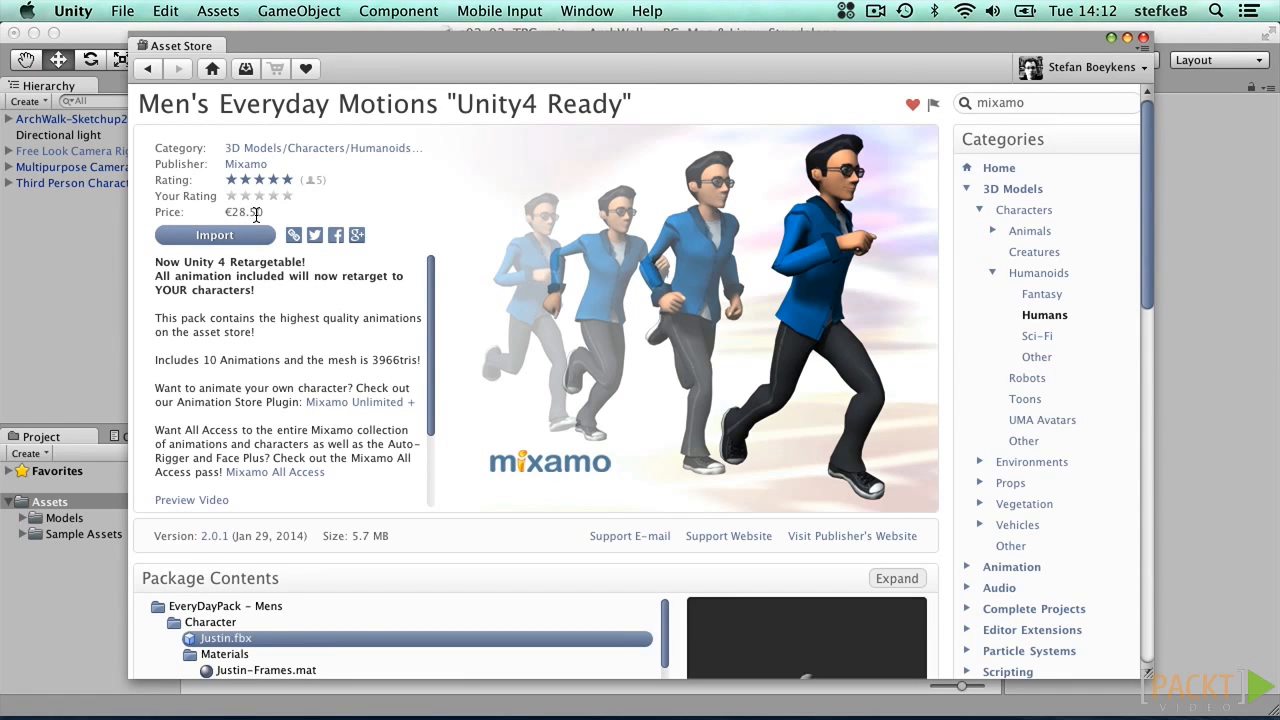
left_click(248, 236)
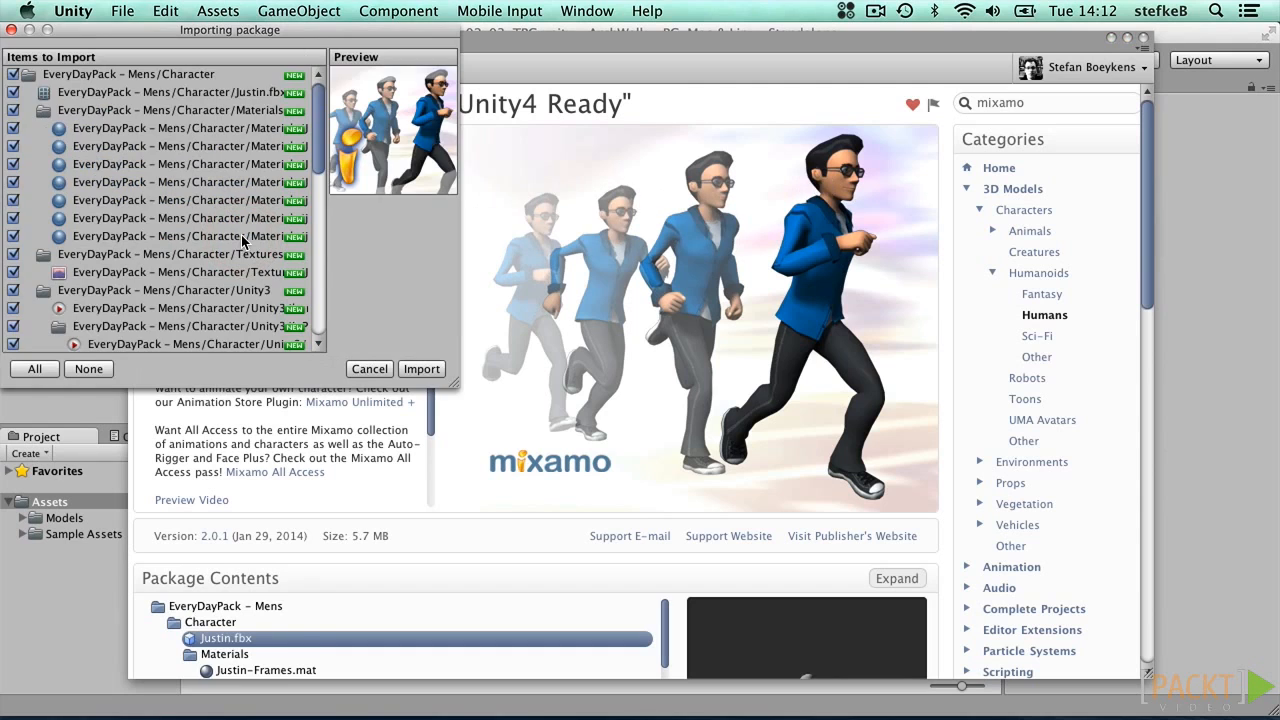
left_click(421, 369)
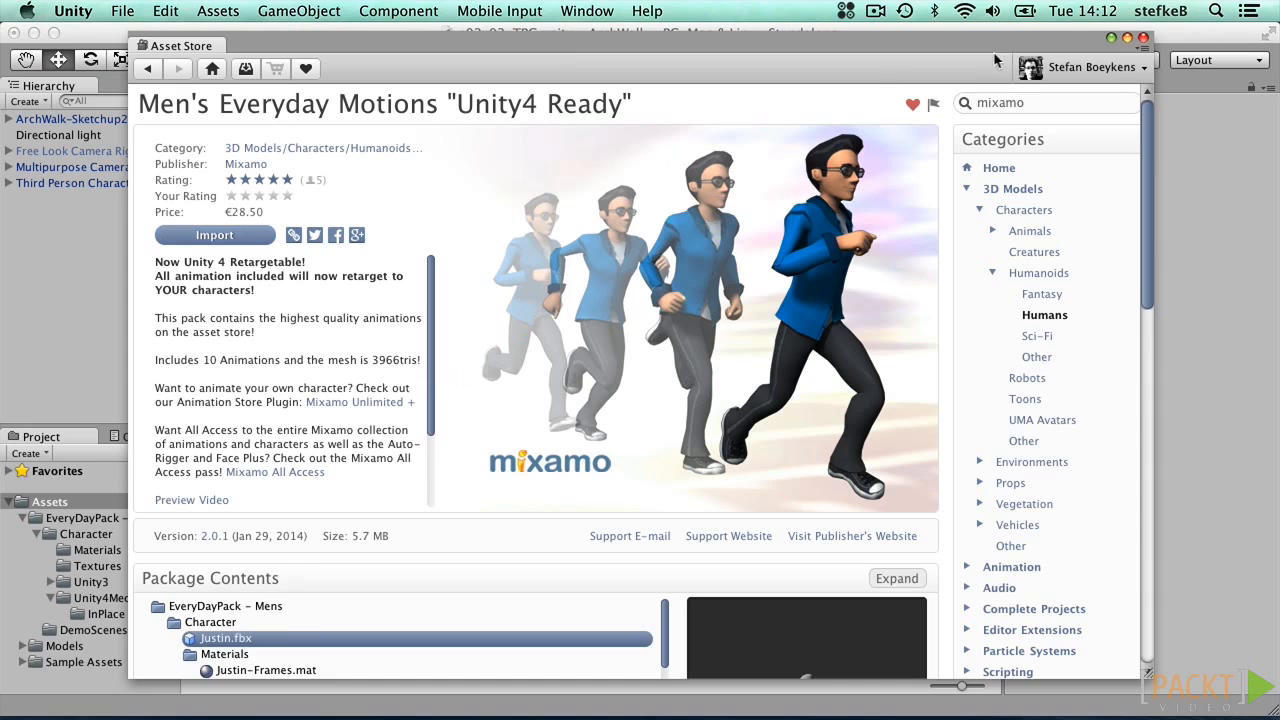
Step: Close the Asset Store and open the EveryDayMens demo scene from the EveryDayPack - Mens DemoScenes folder
left_click(1140, 38)
left_click(85, 518)
left_click(92, 630)
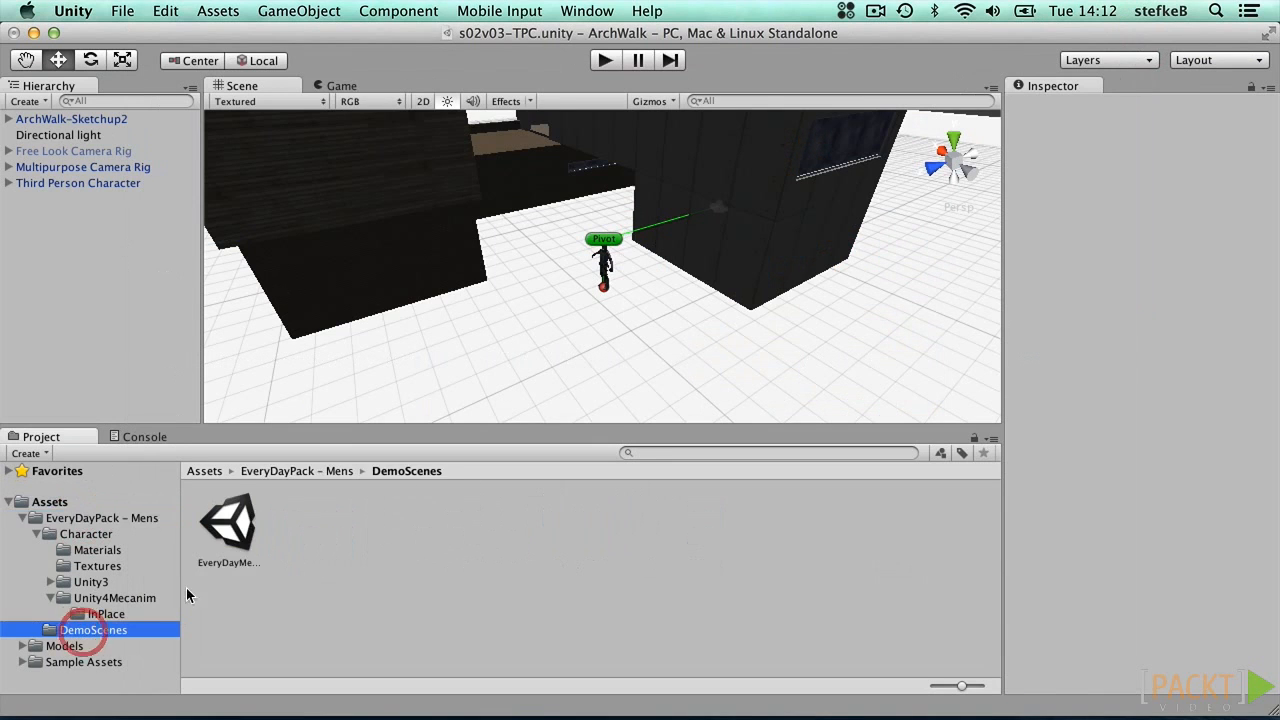
double_click(232, 520)
left_click(800, 281)
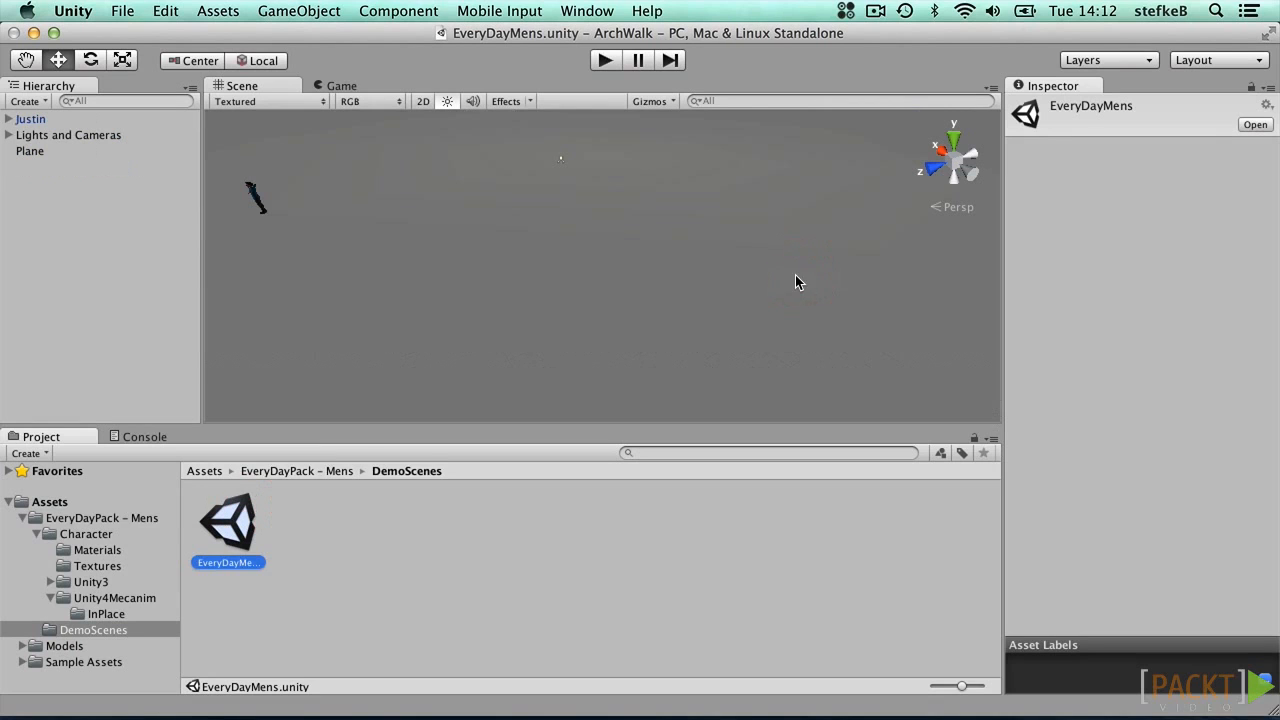
Step: Play the demo scene in the Game view with the statistics overlay hidden, and stop playback
left_click(341, 86)
left_click(605, 60)
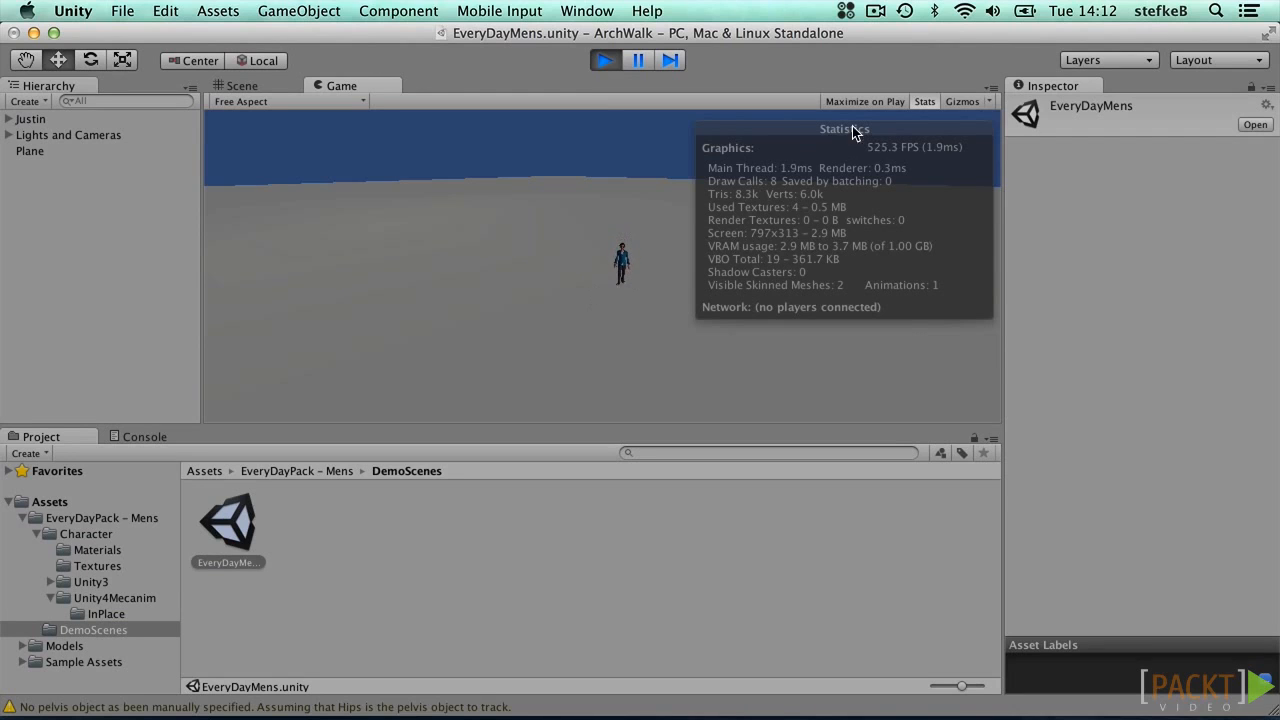
left_click(920, 101)
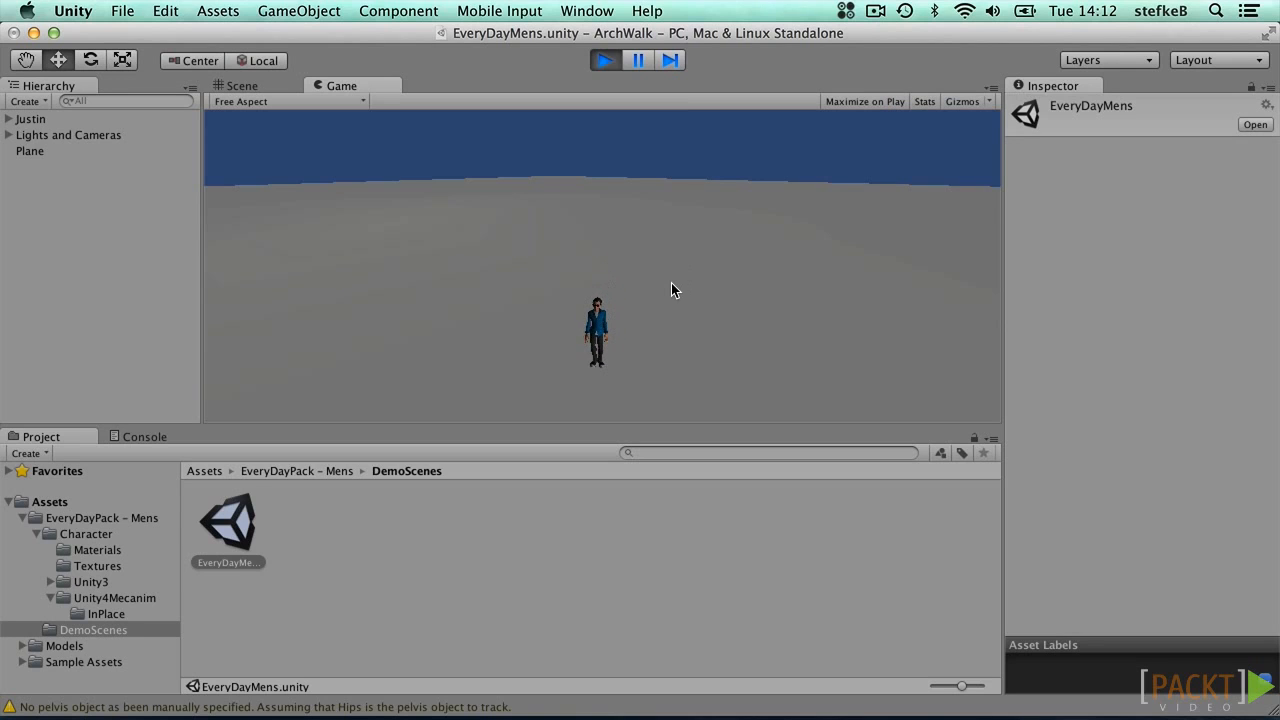
key("super+p")
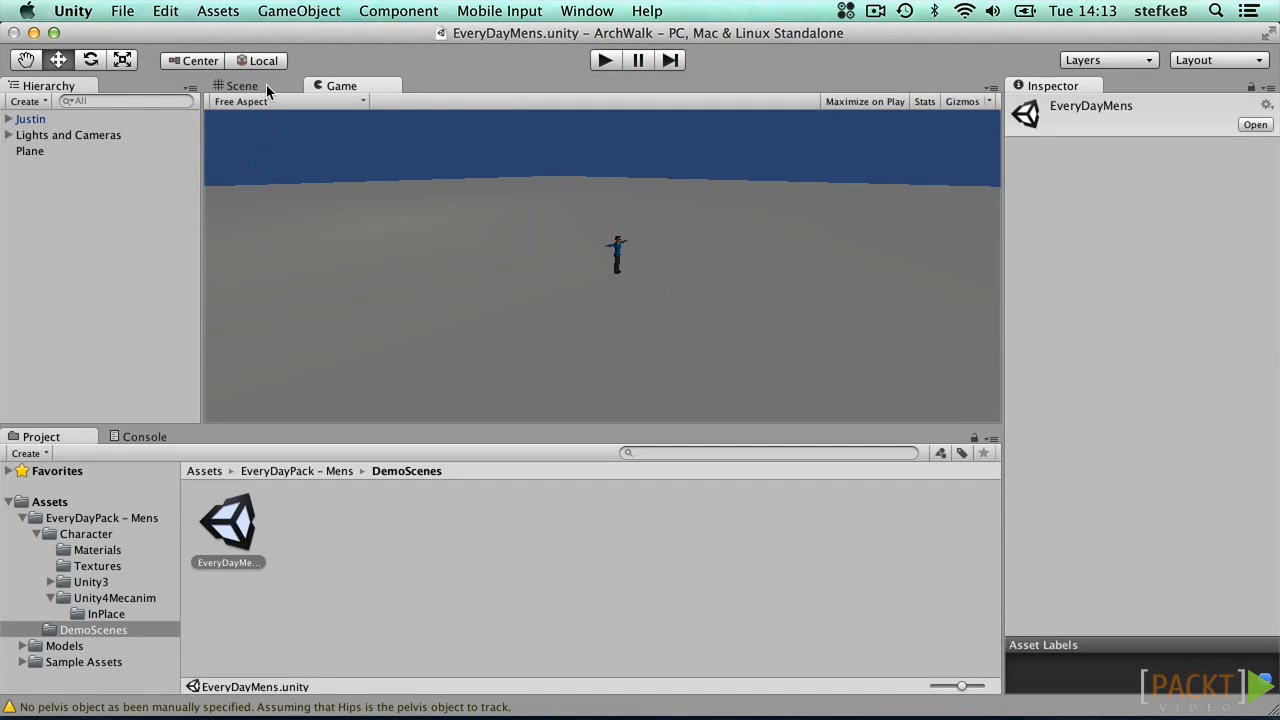
Step: Return to the Scene view and reopen the s02v03-TPC scene from the Assets folder
left_click(266, 86)
left_click(72, 504)
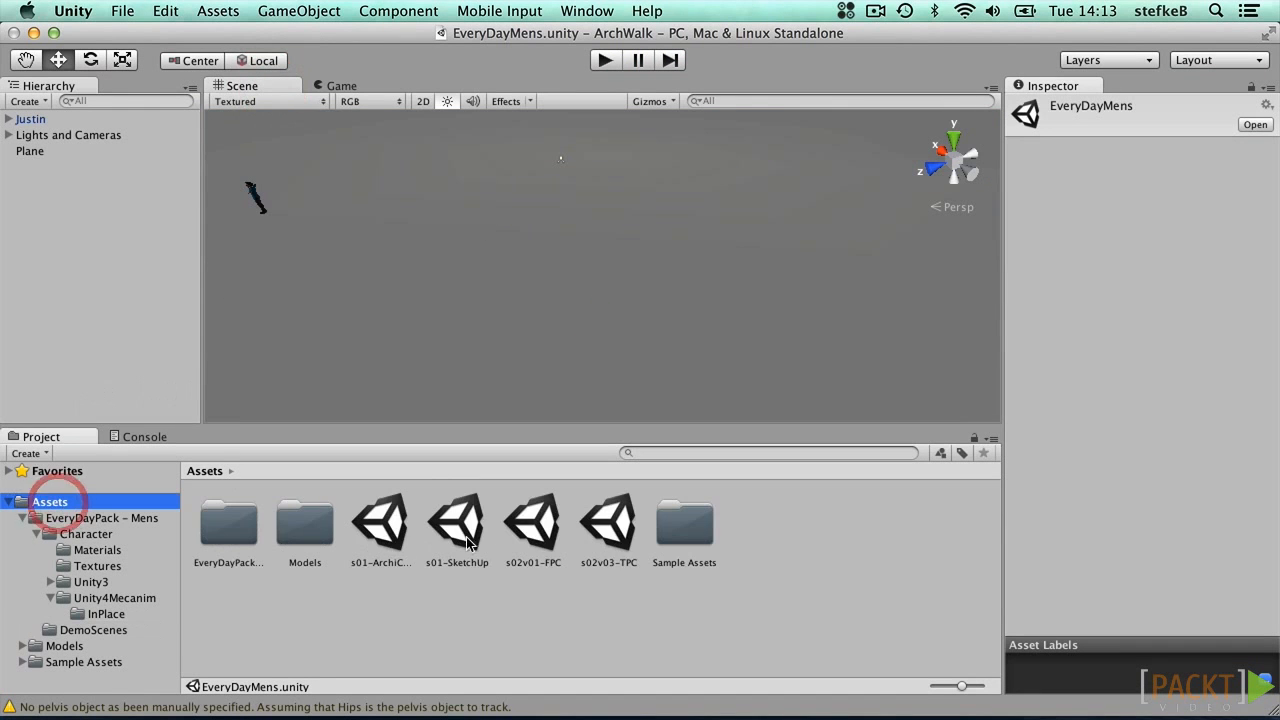
left_click(626, 530)
double_click(627, 529)
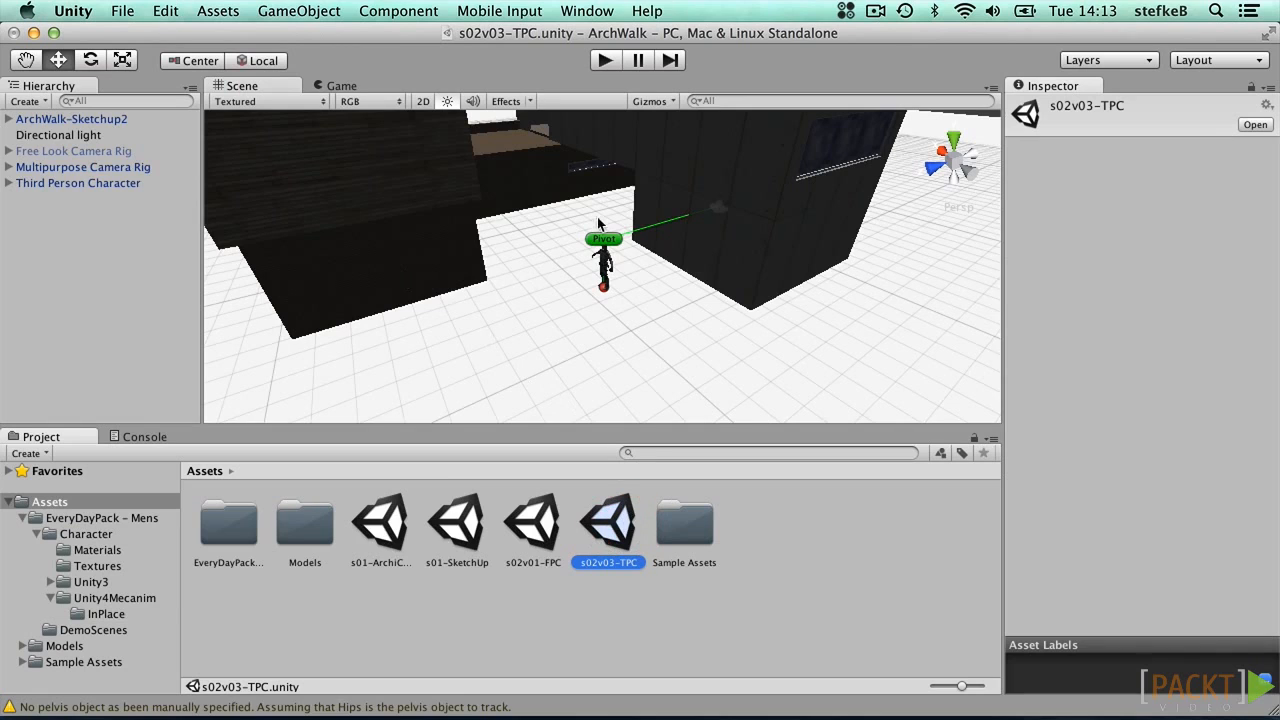
Step: Replace the Third Person Character with the Justin prefab from EveryDayPack - Mens, placing it between the buildings near the camera pivot
left_click(95, 183)
key("super+BackSpace")
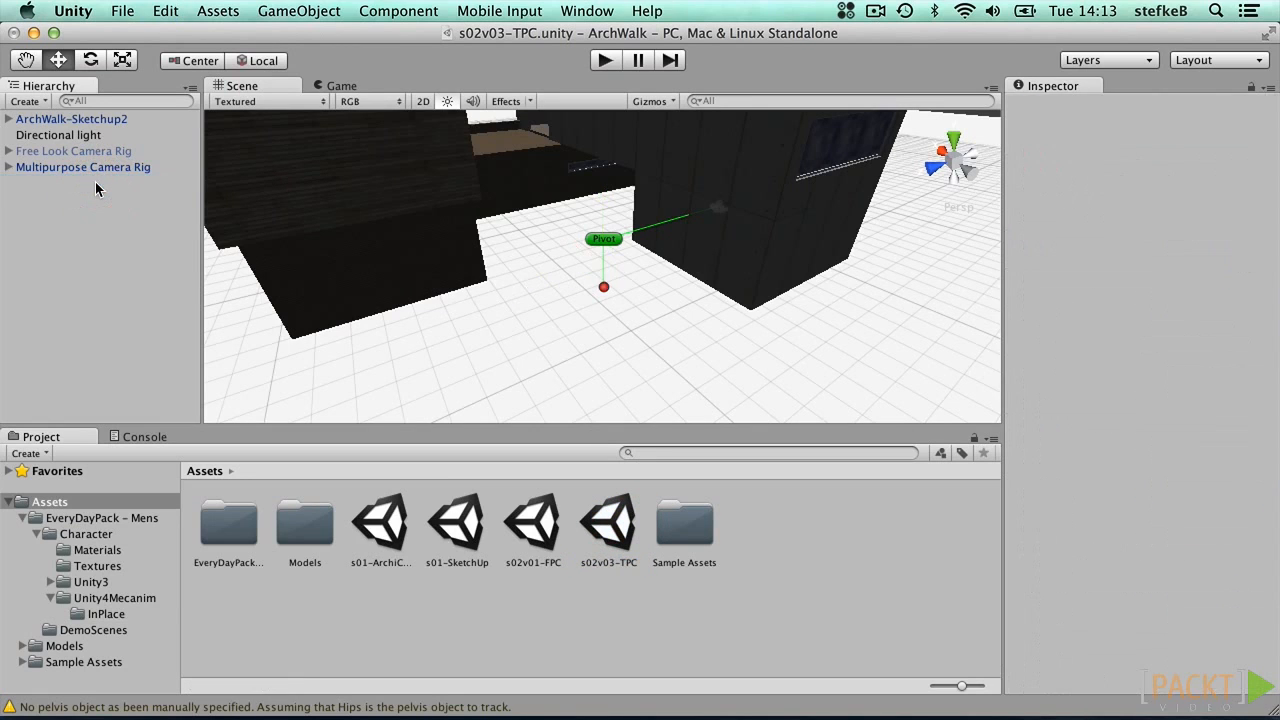
left_click(77, 520)
left_click(77, 520)
left_click(36, 533)
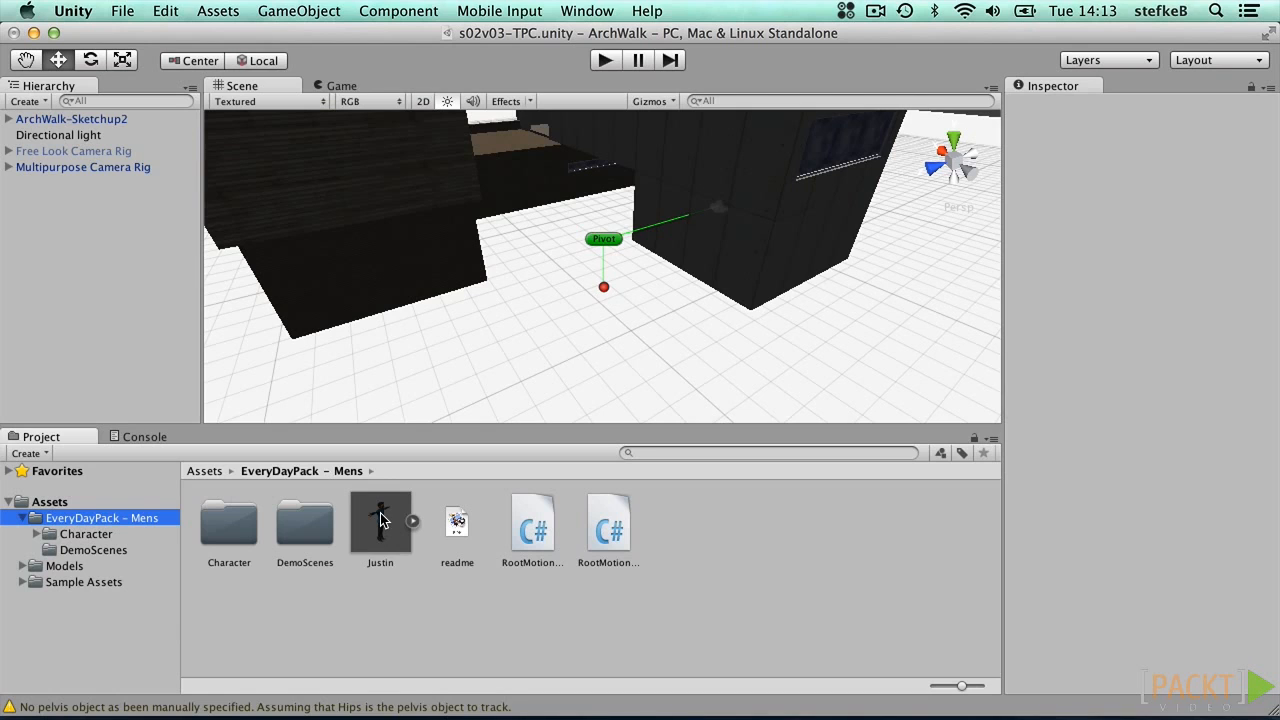
left_click_drag(380, 513, 590, 304)
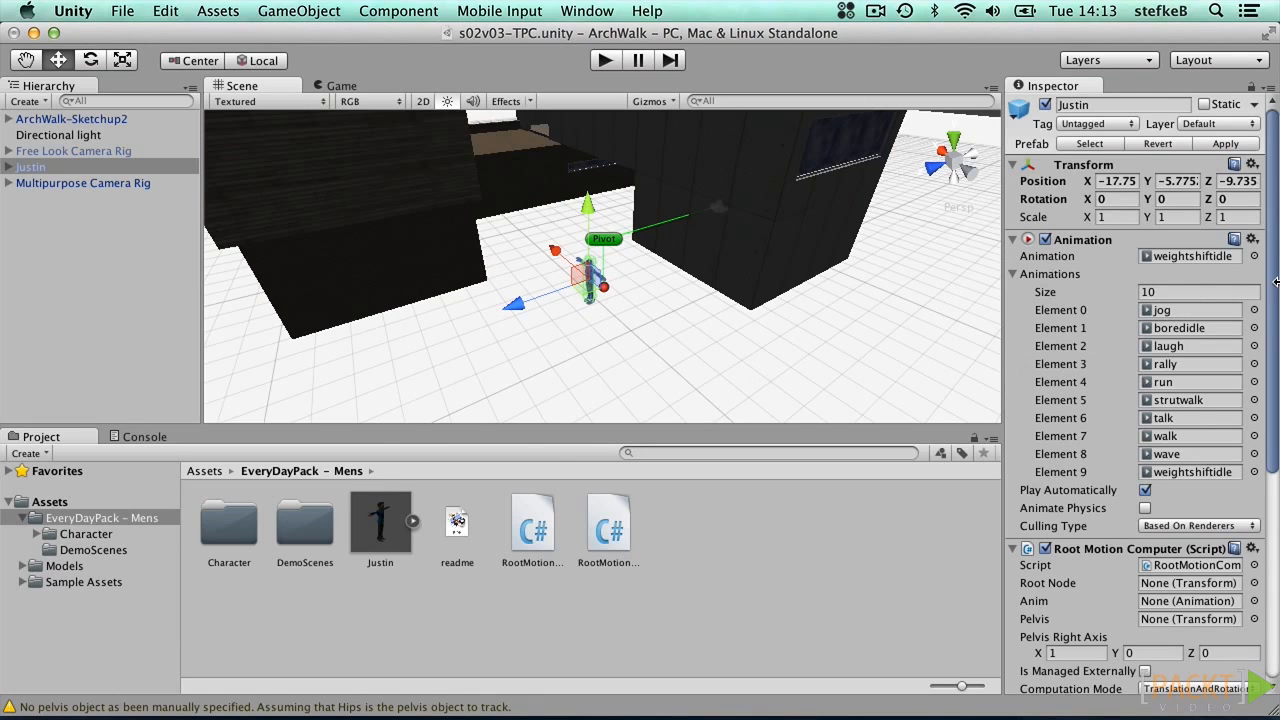
Step: Review Justin's script and Character Controller components, play the scene to walk him forward, and stop playback
left_click_drag(1268, 272, 1268, 460)
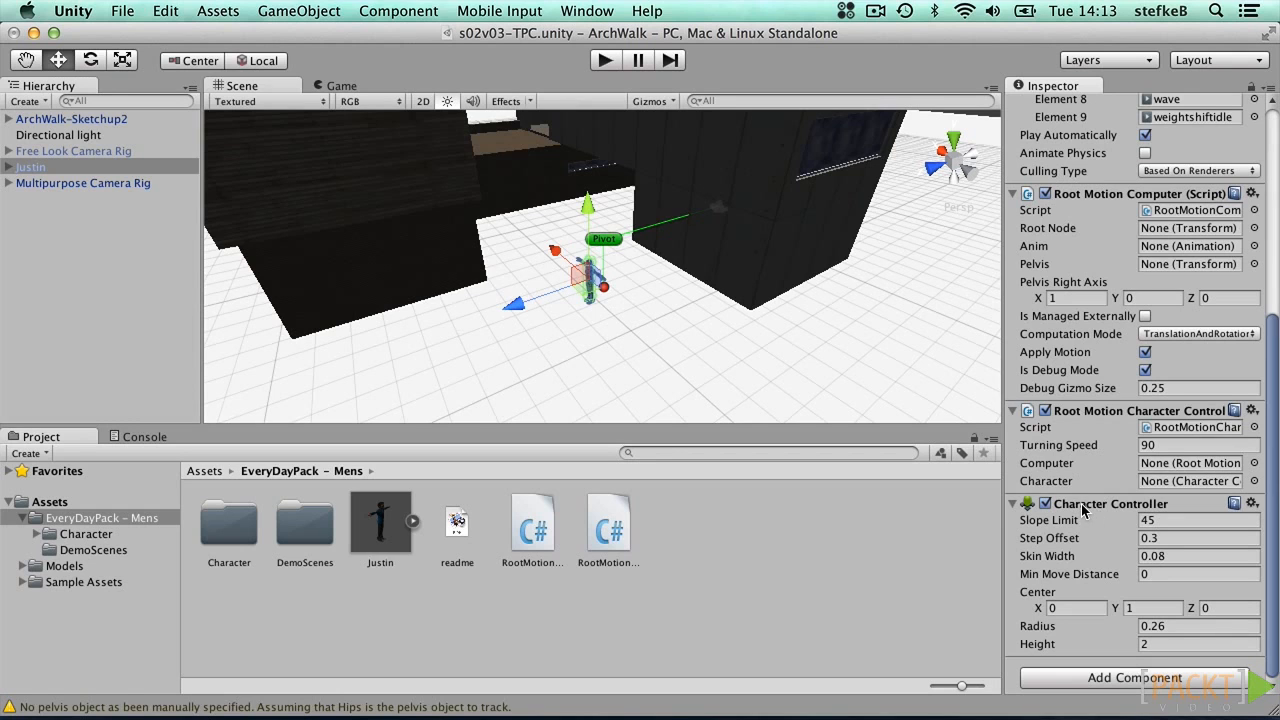
left_click(600, 61)
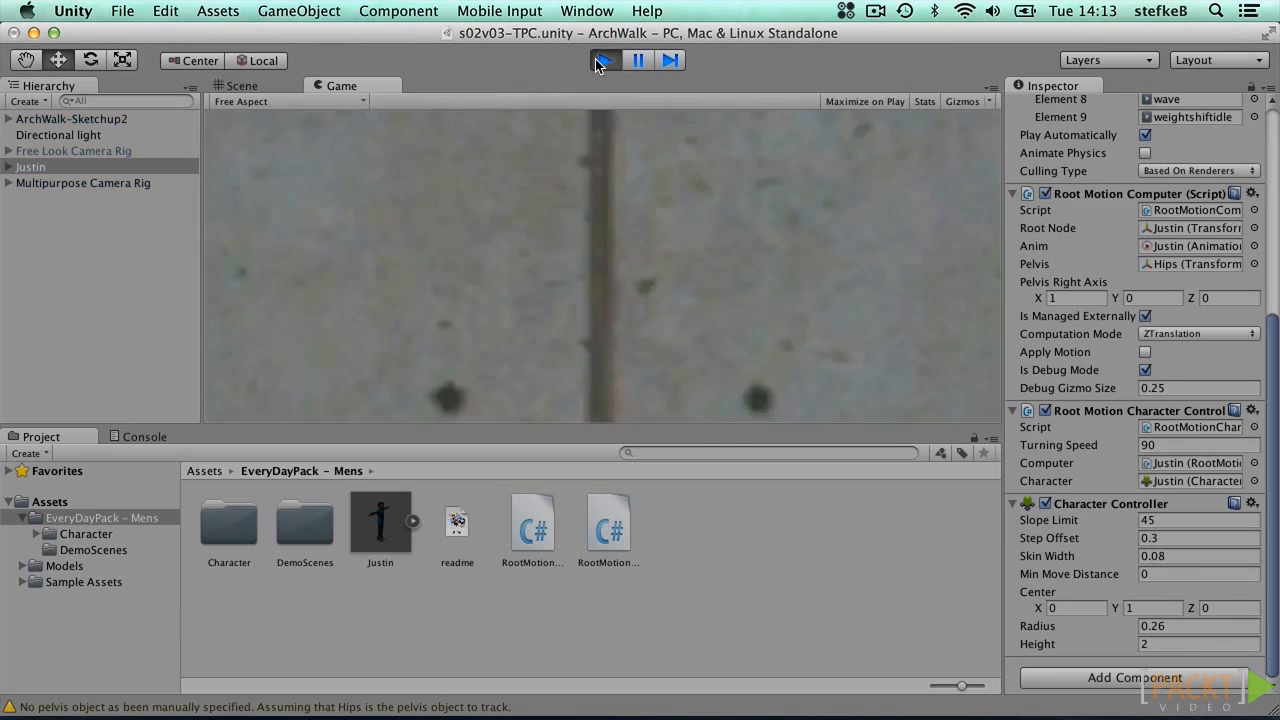
key("w")
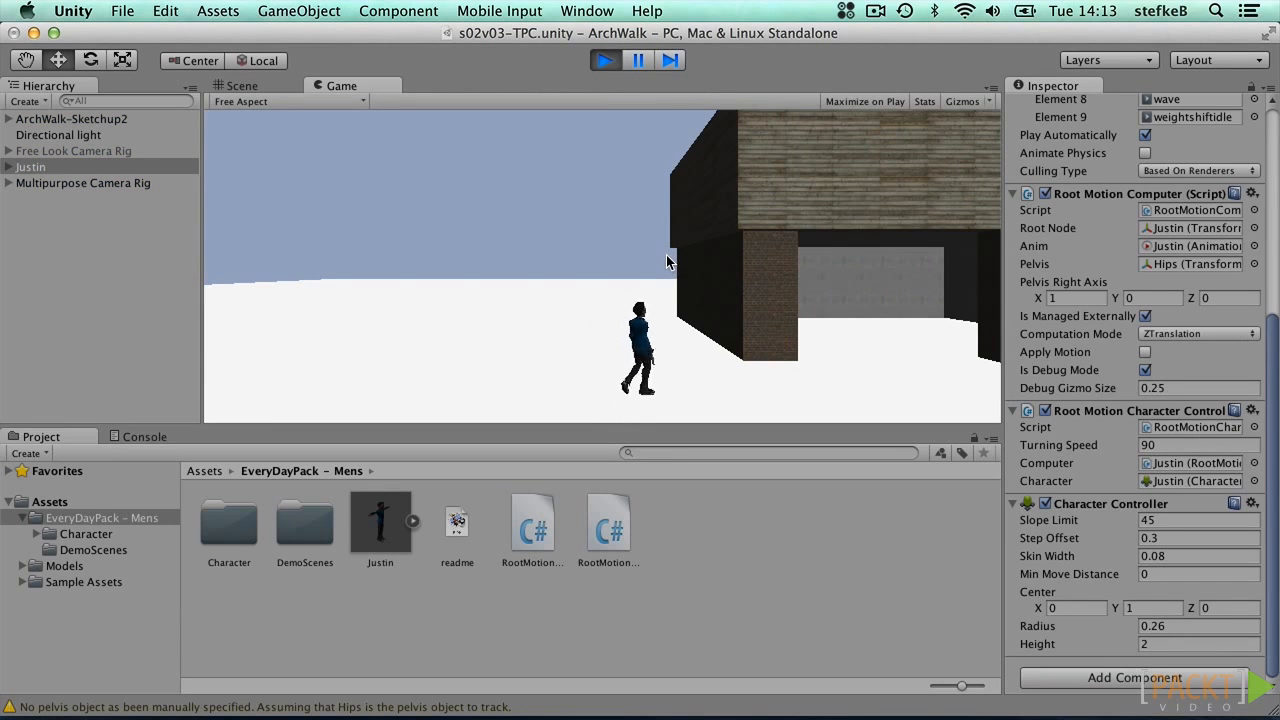
left_click(605, 61)
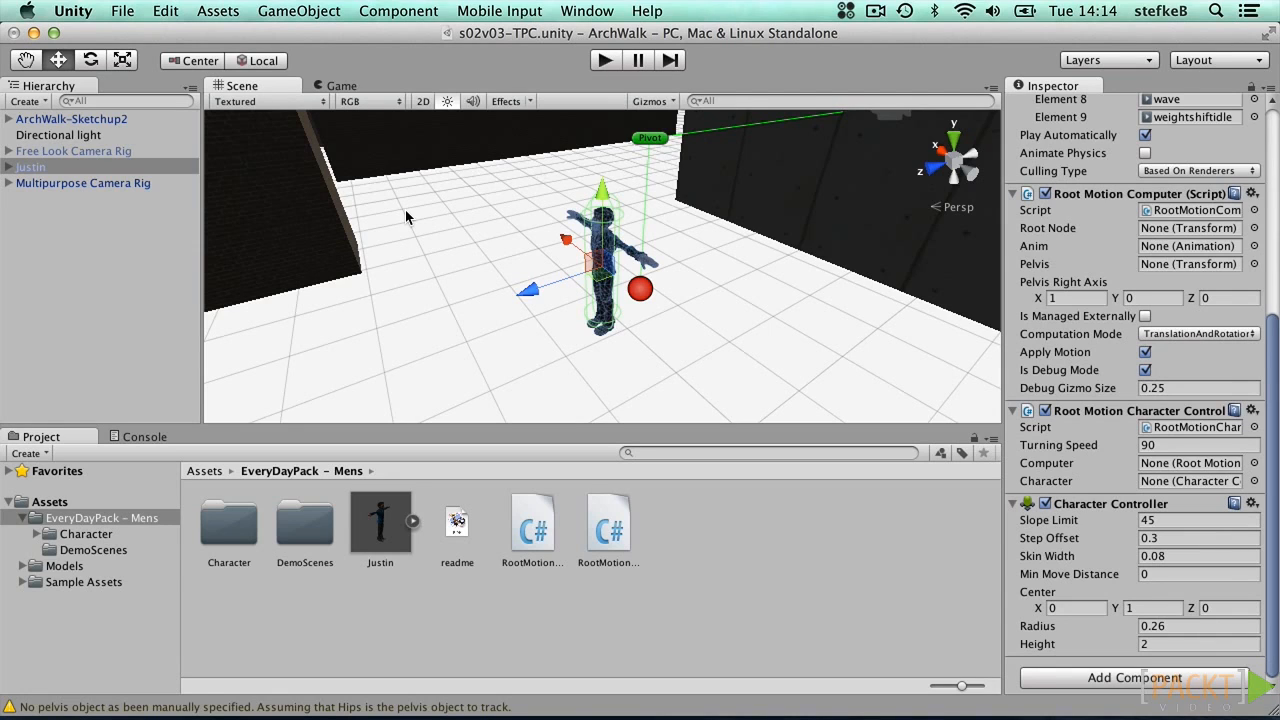
Step: Open the Console to read the logged messages and run the scene again
left_click(148, 438)
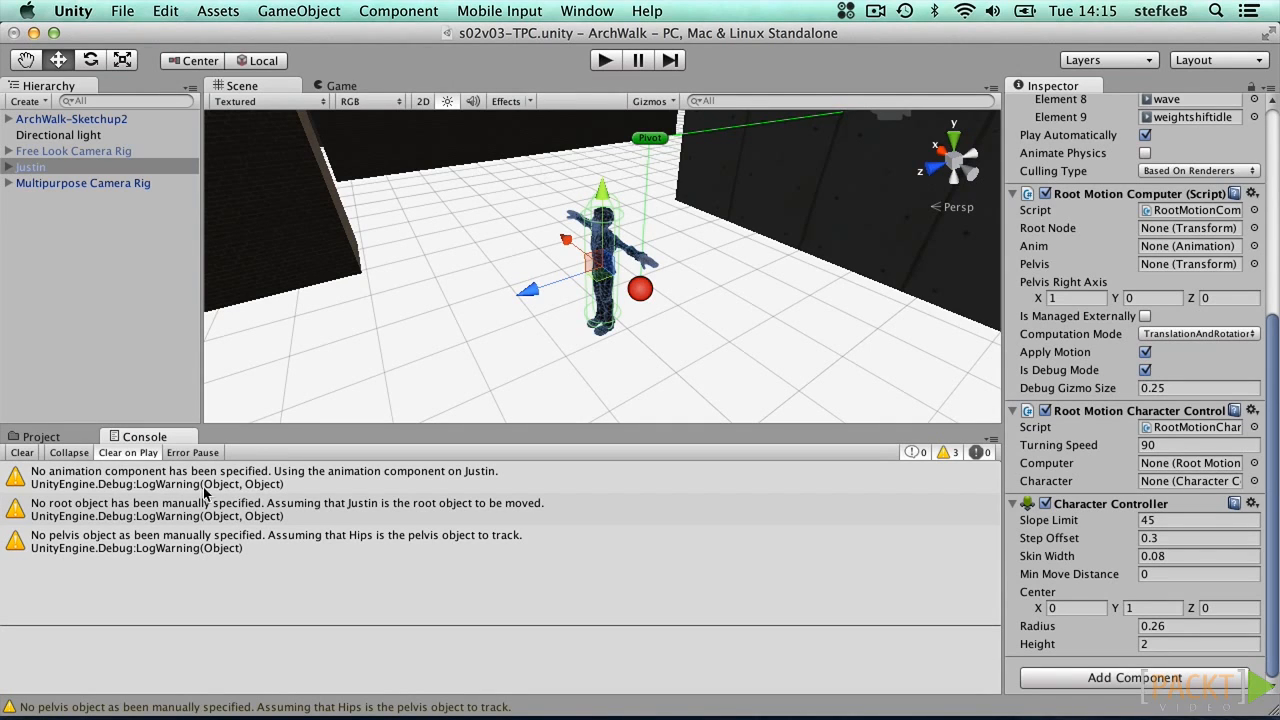
left_click(606, 61)
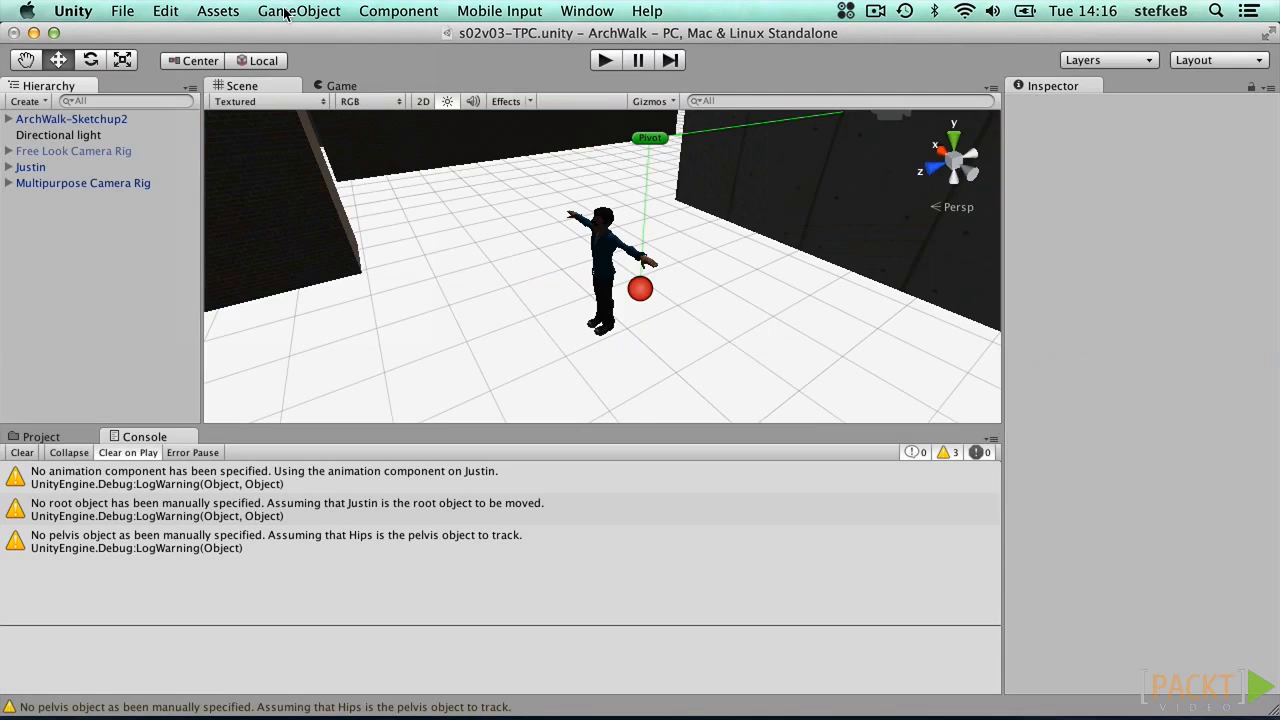
Step: Create a new camera in the scene and set its Depth to 1
left_click(287, 14)
mouse_move(300, 54)
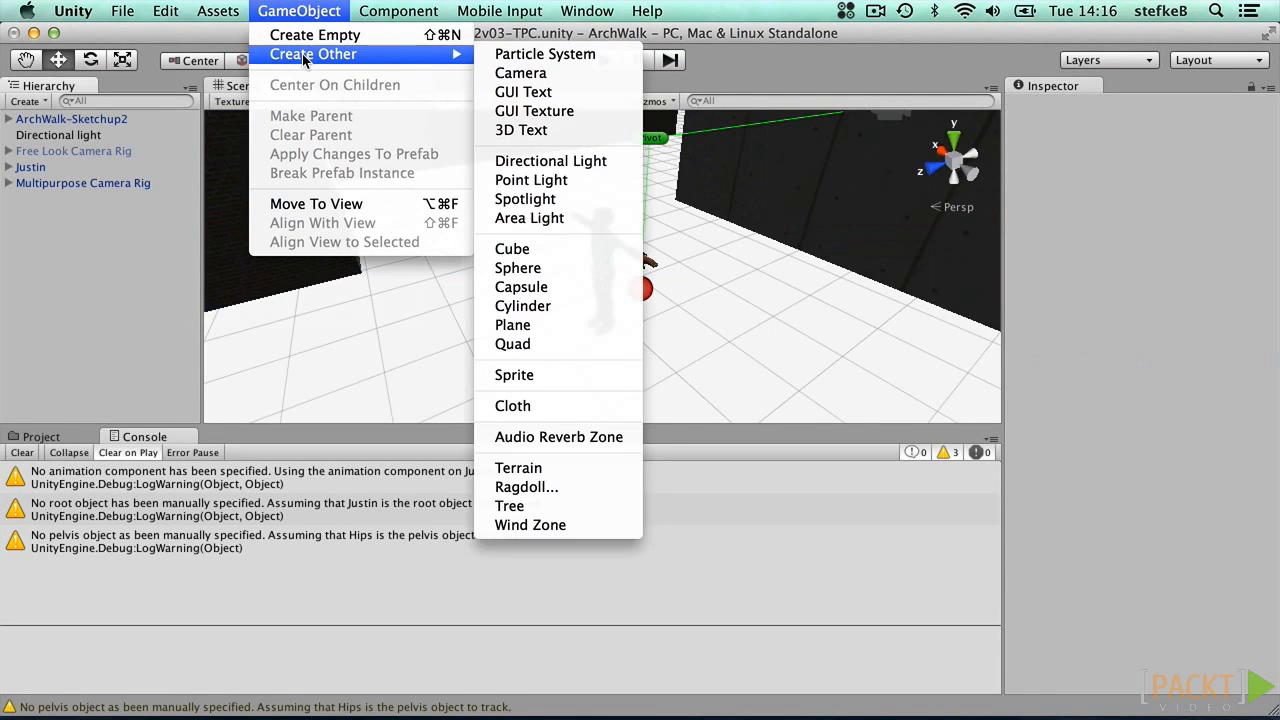
left_click(493, 72)
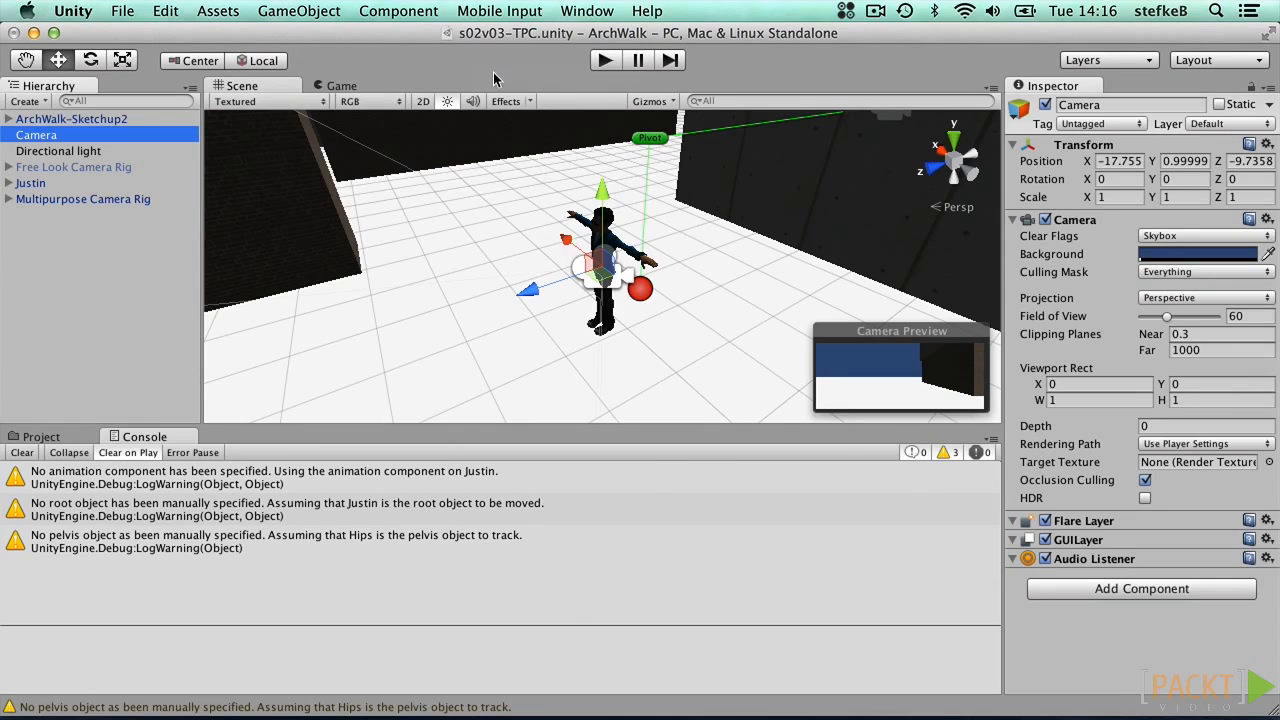
left_click(1155, 428)
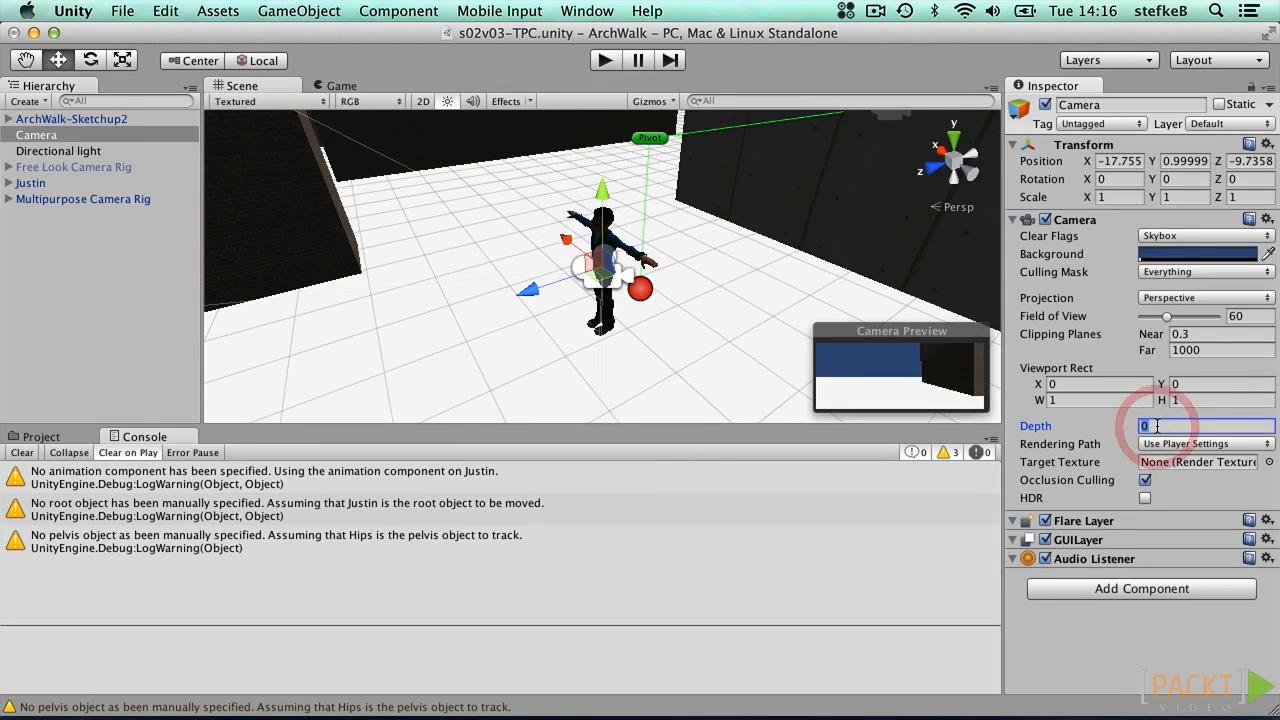
type("1")
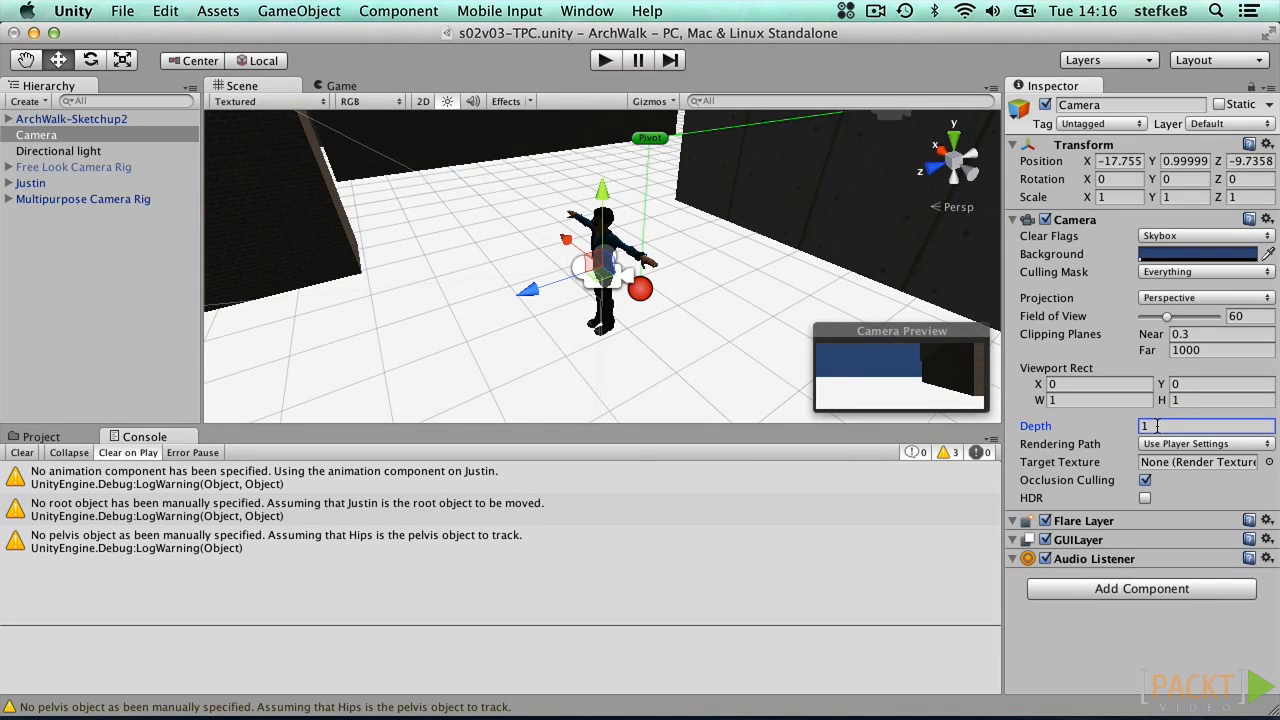
Step: Make the new camera a child of Justin and expand his hierarchy
left_click(37, 136)
left_click_drag(37, 136, 30, 168)
left_click(8, 166)
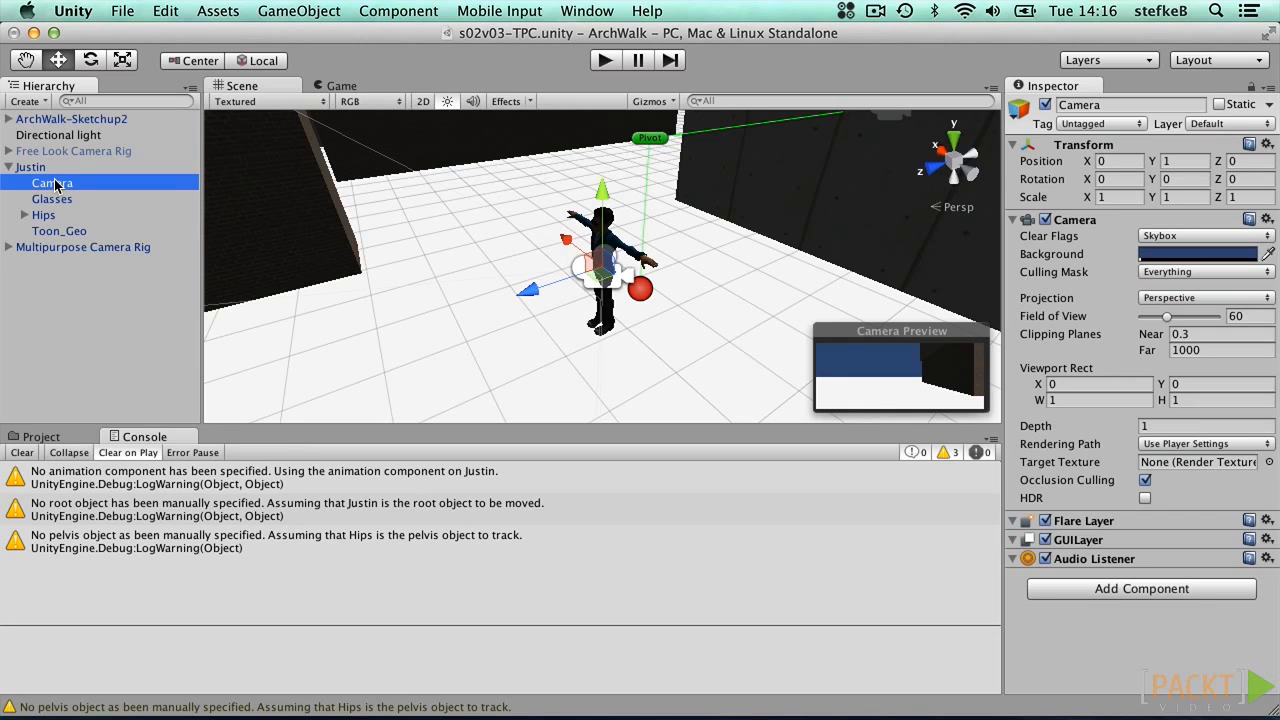
Step: Set the camera's position under Justin to Y 2 and Z -2, and play the scene to test the view from behind him
left_click(1183, 160)
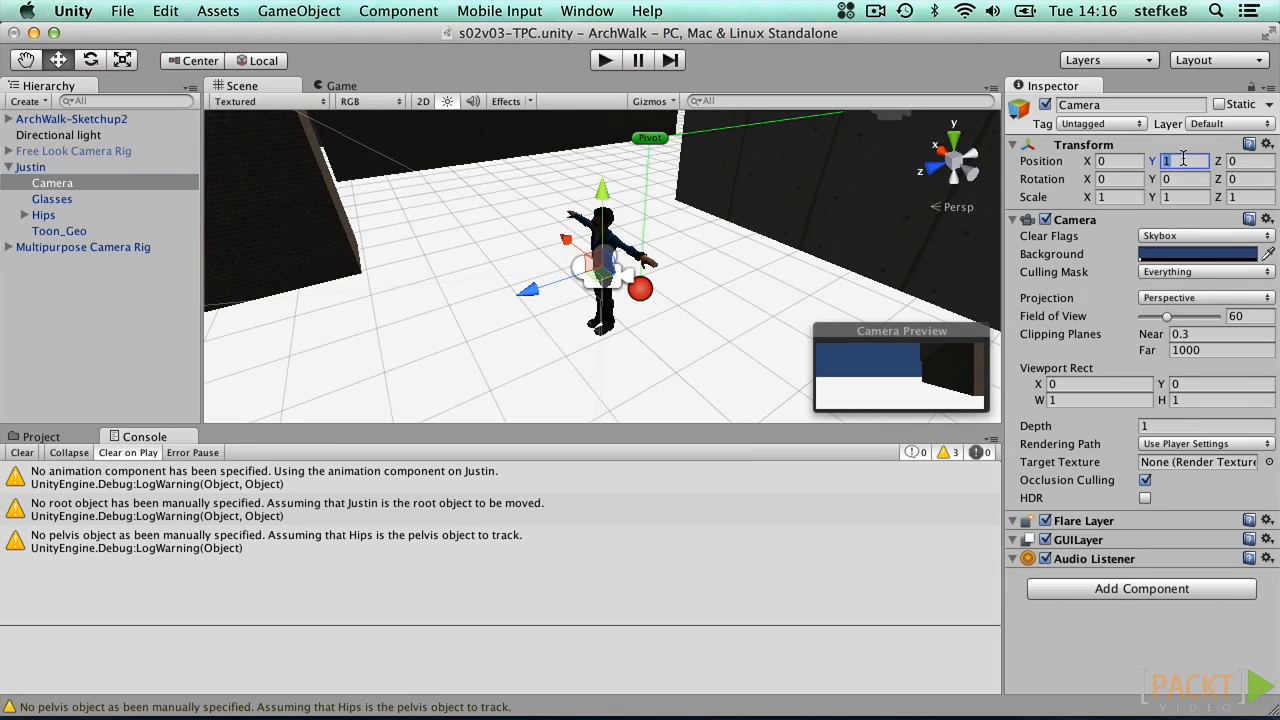
type("2")
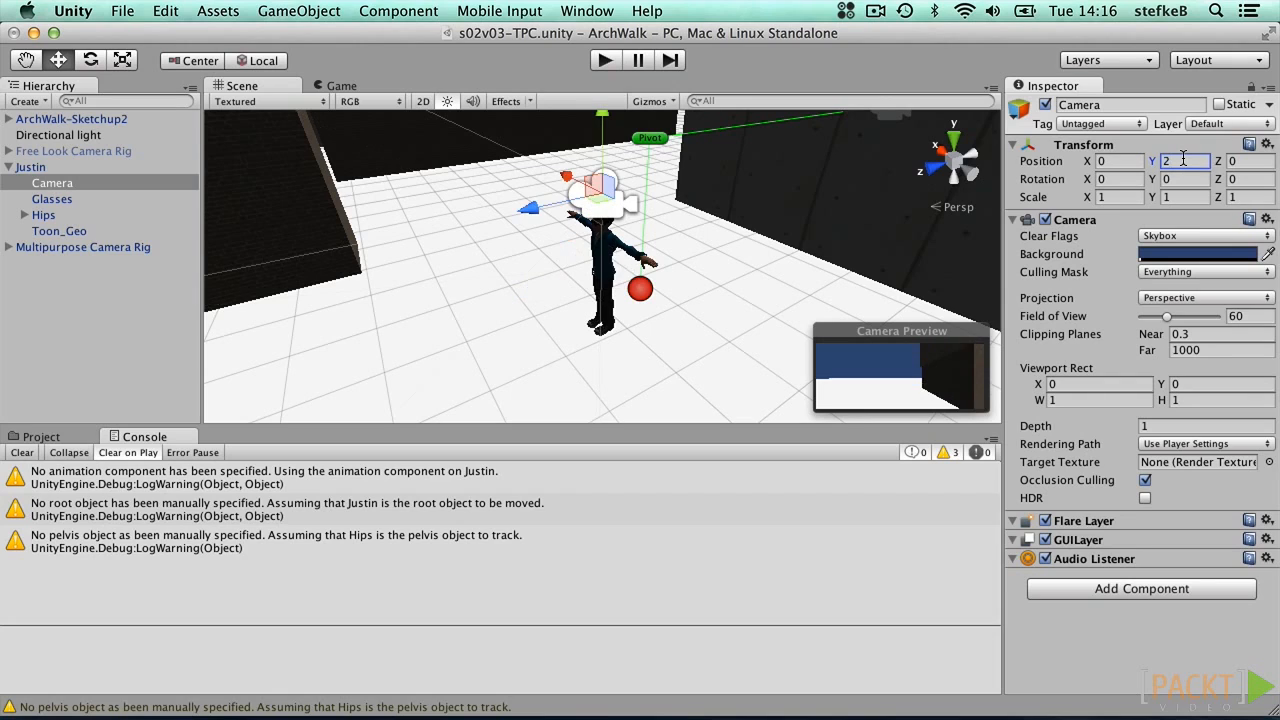
left_click(1252, 161)
type("-2")
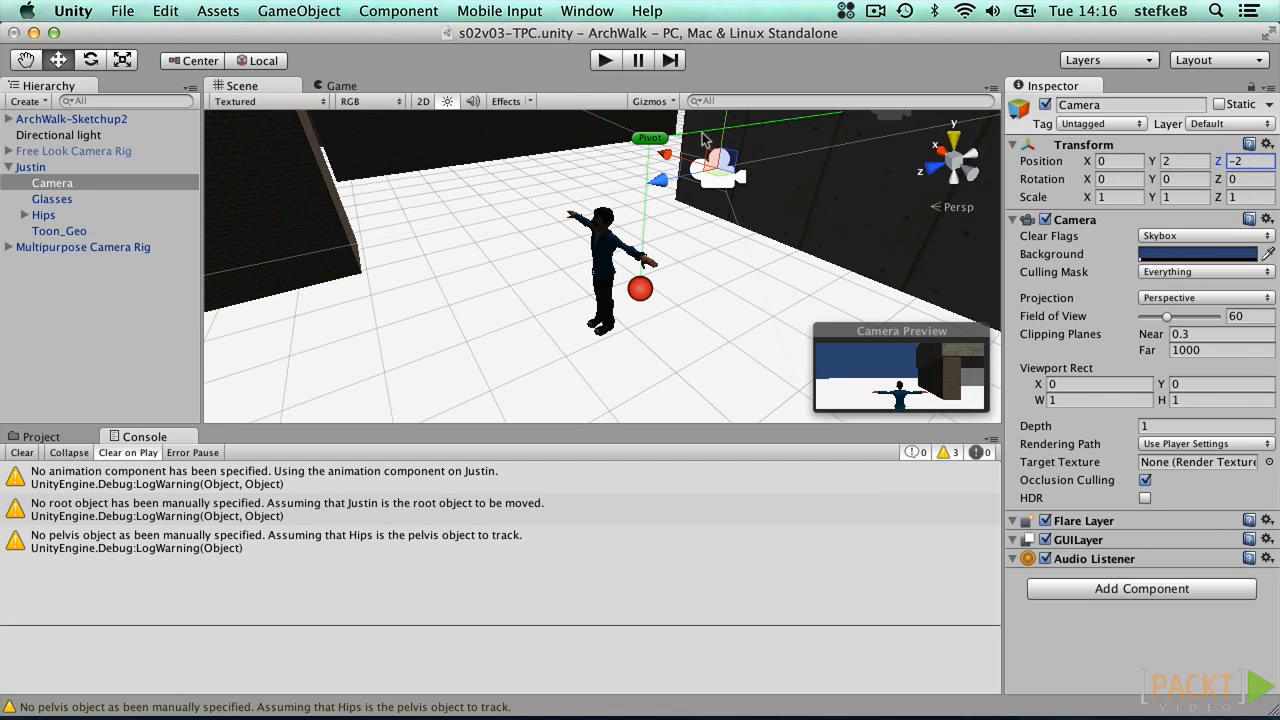
left_click(603, 60)
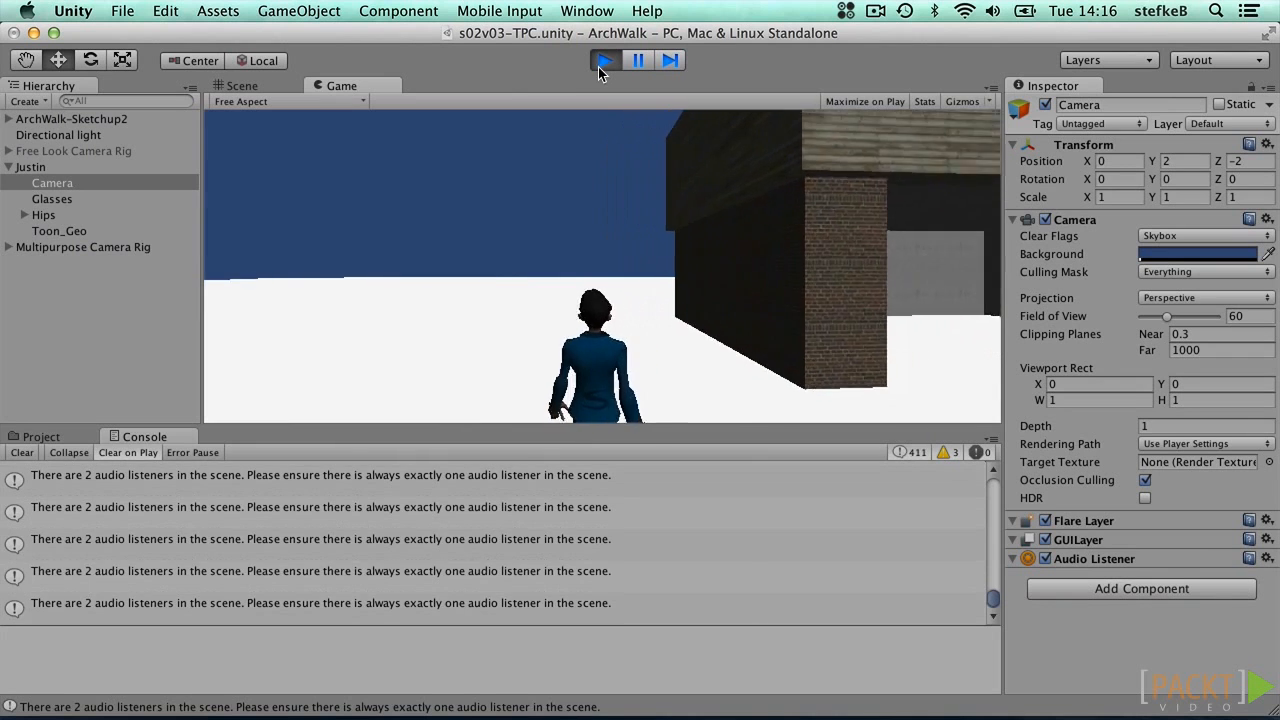
Step: Walk Justin forward and around the building to test the attached camera, and stop playing the scene
key("Up")
key("Right")
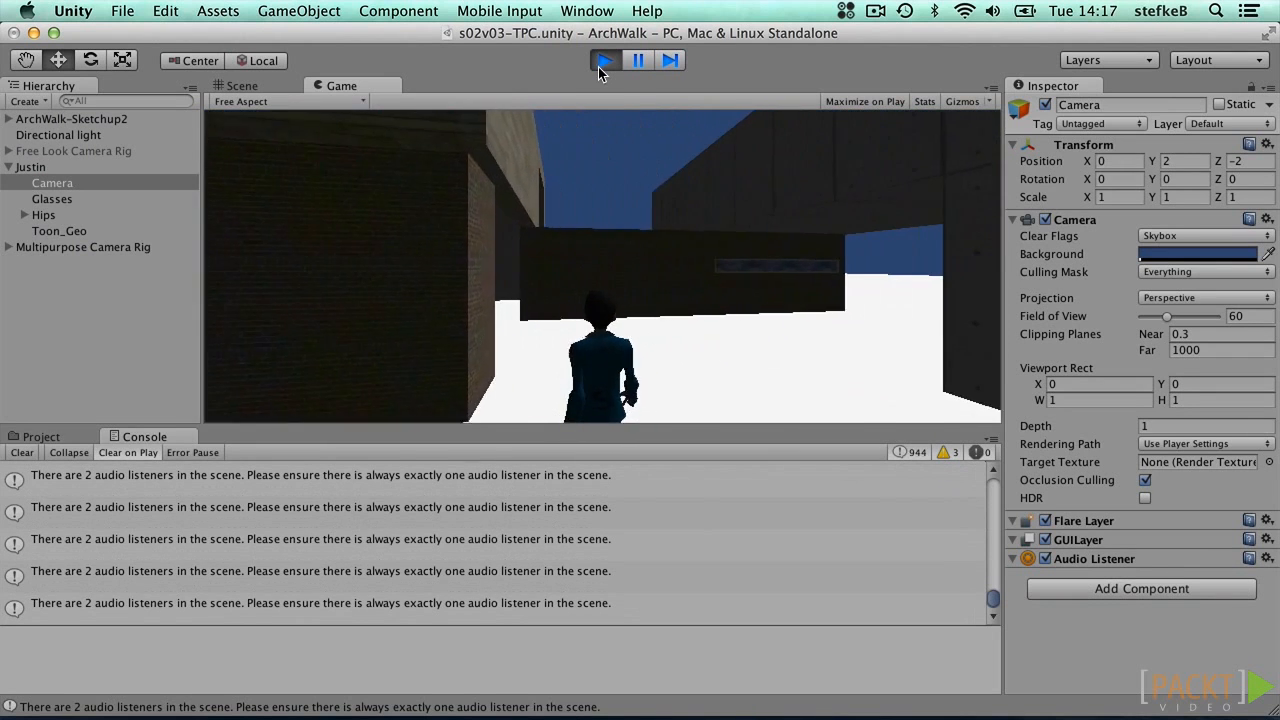
key("Left")
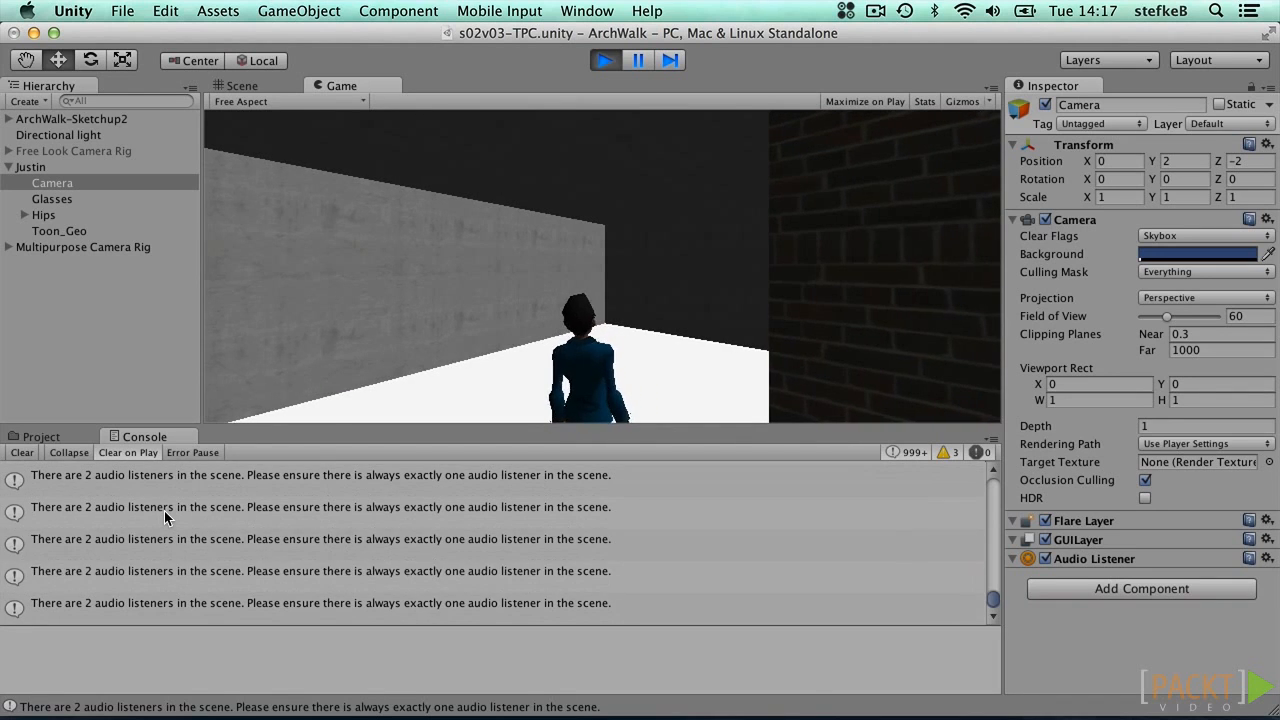
left_click(603, 55)
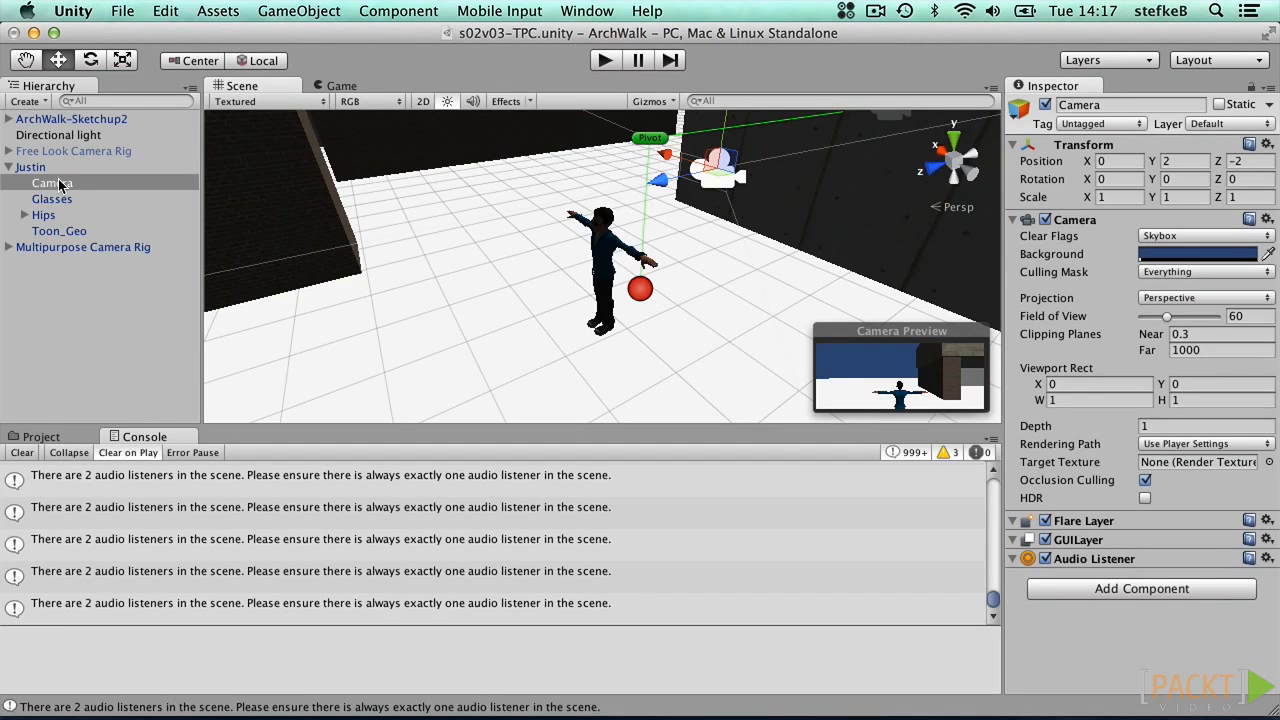
Step: Delete the camera under Justin and deactivate the Multipurpose Camera Rig
key("super+BackSpace")
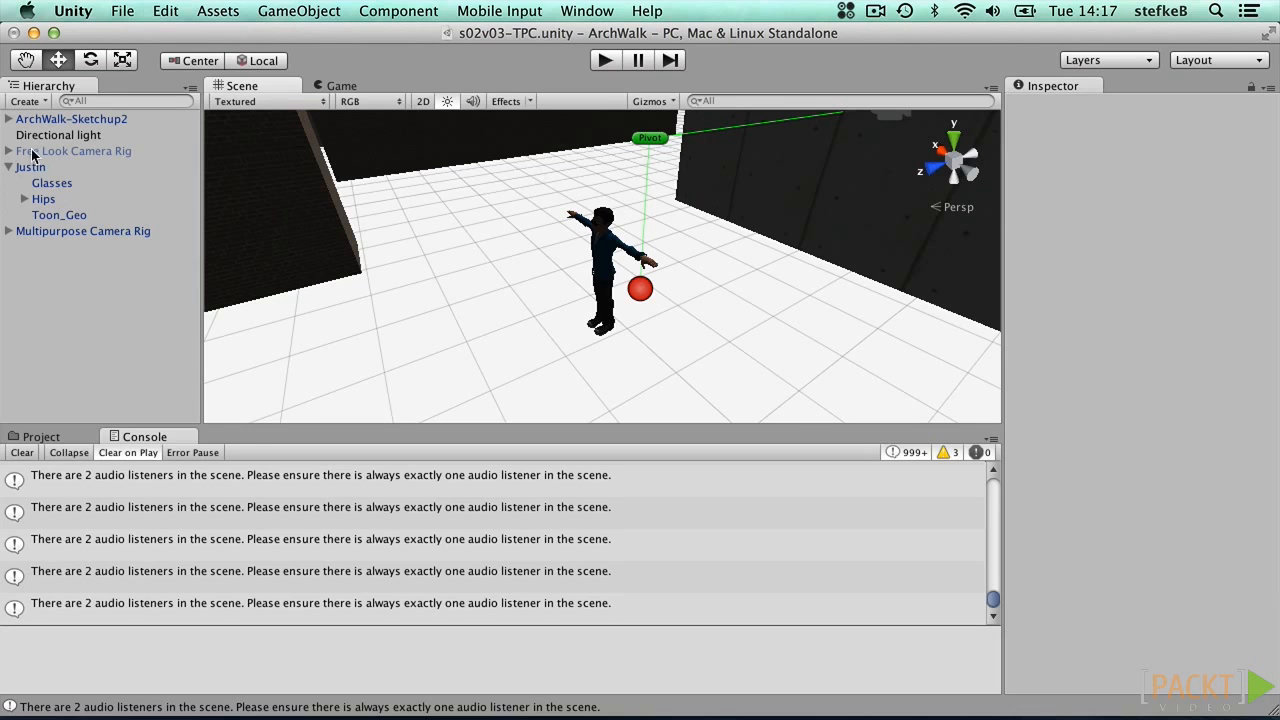
left_click(62, 152)
left_click(86, 231)
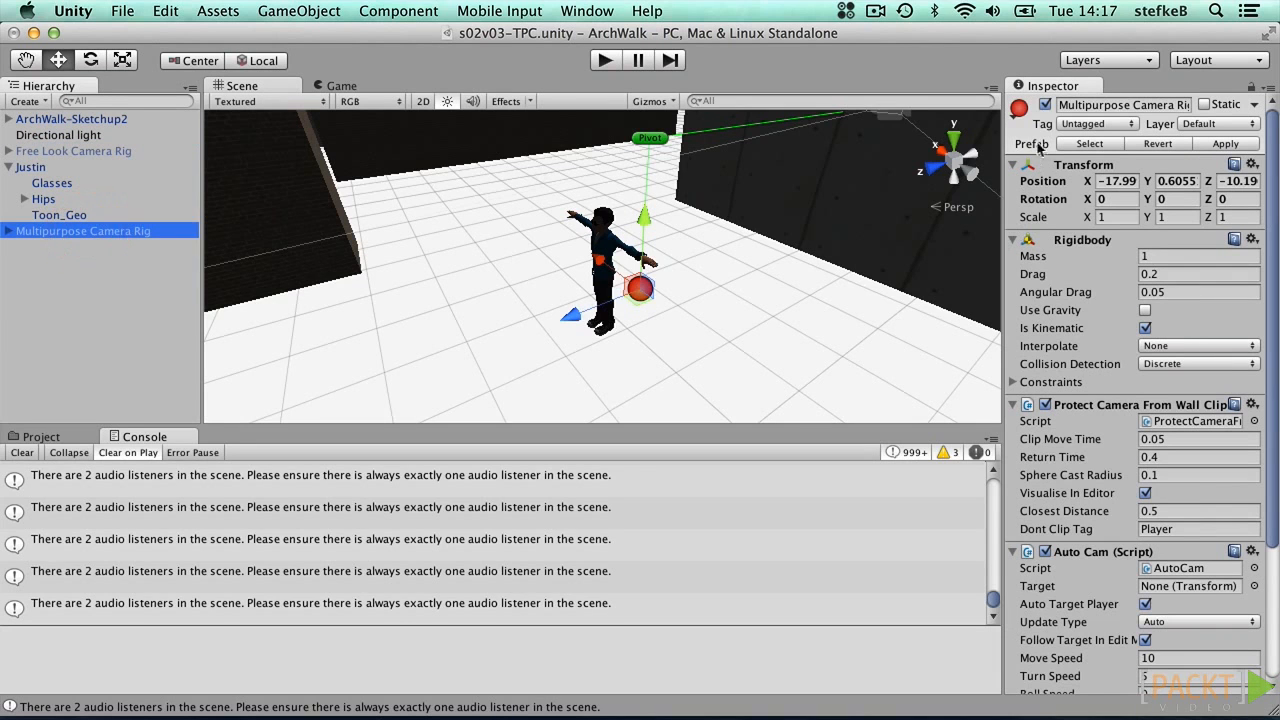
left_click(1045, 104)
Step: Activate the Free Look Camera Rig and play the scene to test whether it follows Justin
left_click(83, 151)
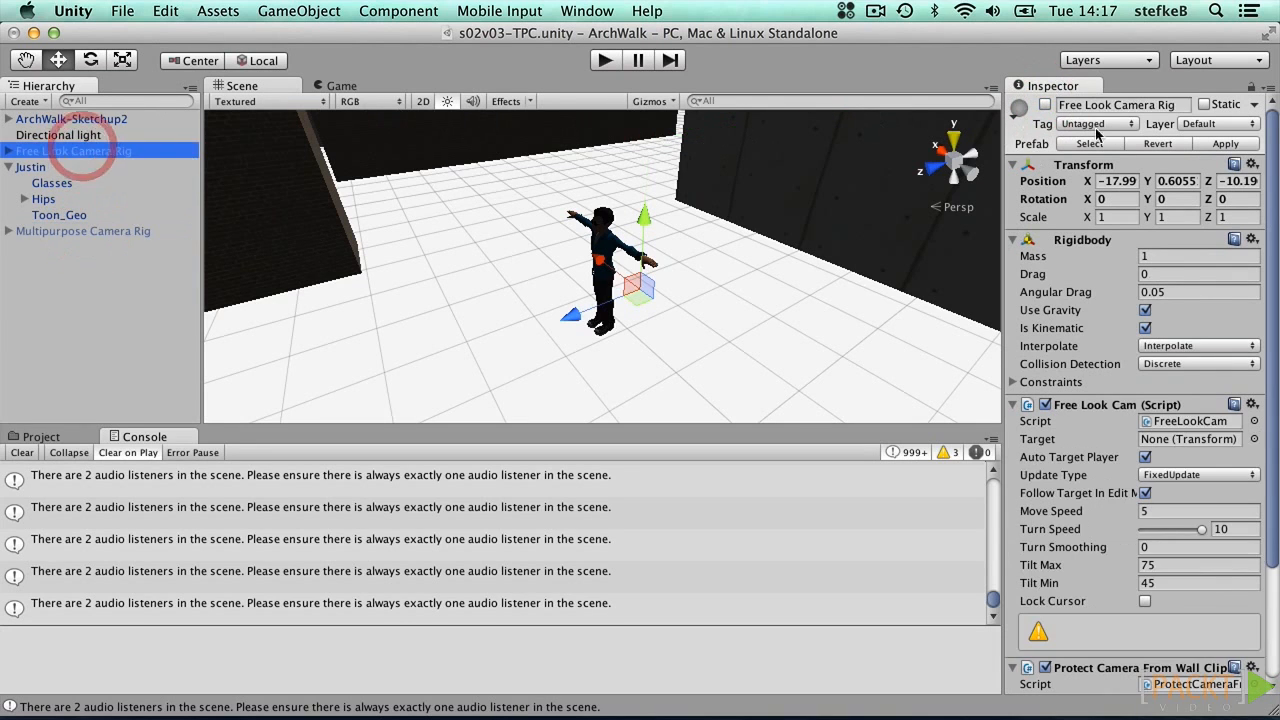
left_click(1045, 104)
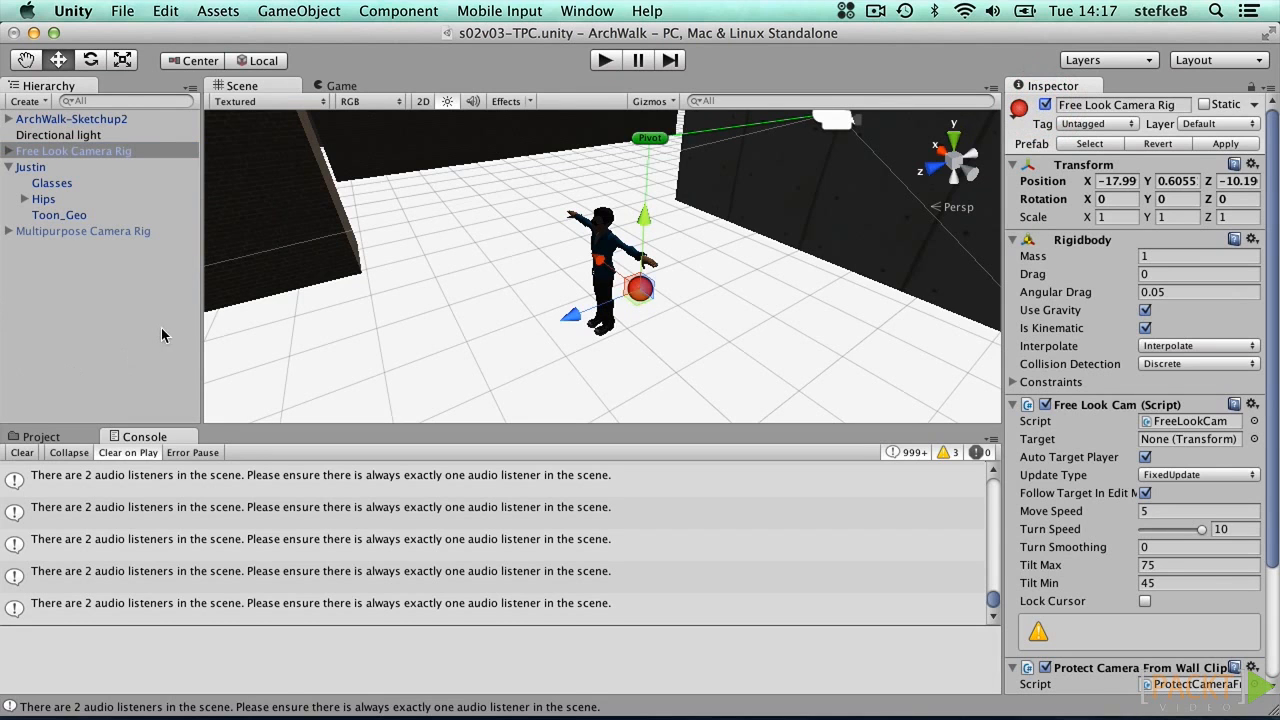
left_click(602, 60)
left_click(598, 60)
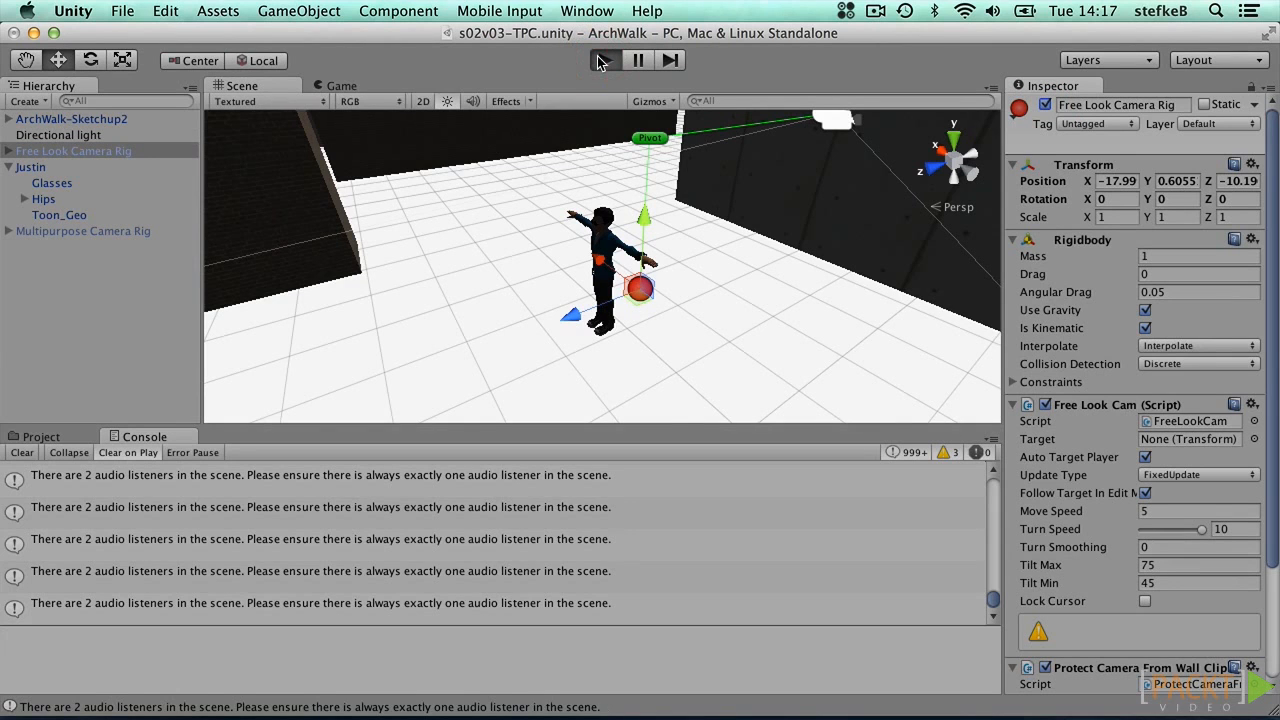
left_click(600, 61)
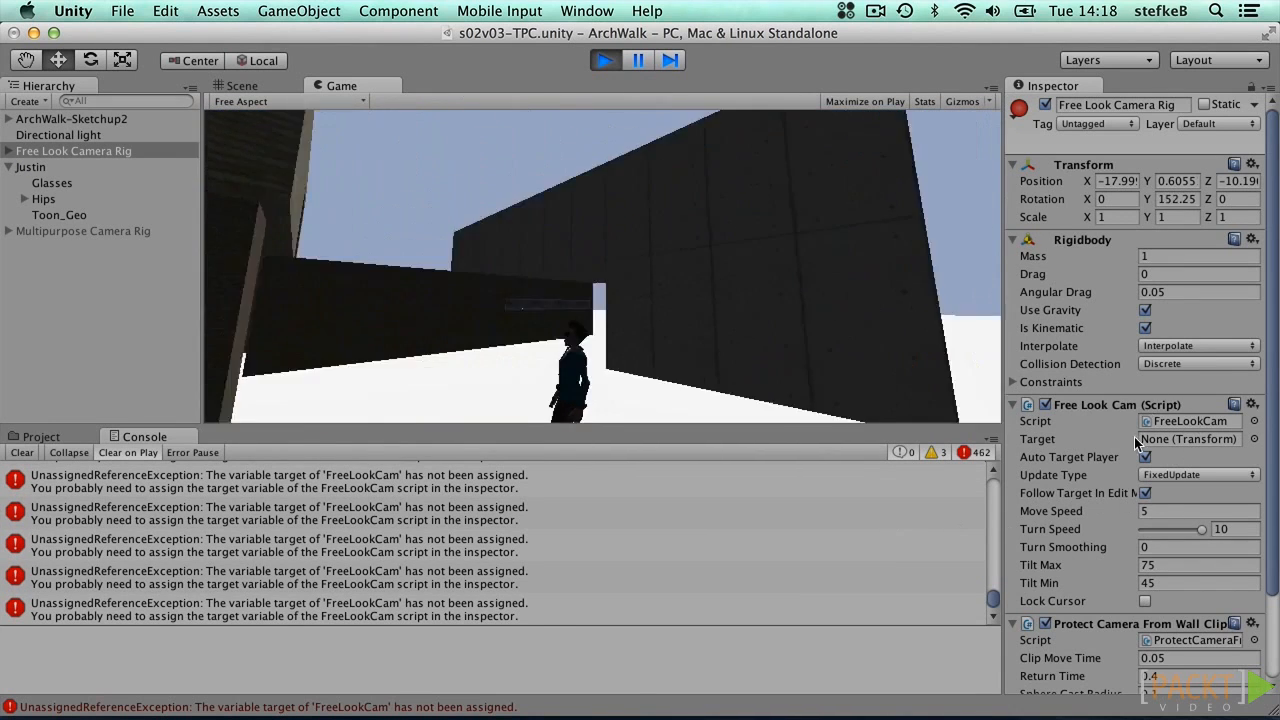
left_click(605, 60)
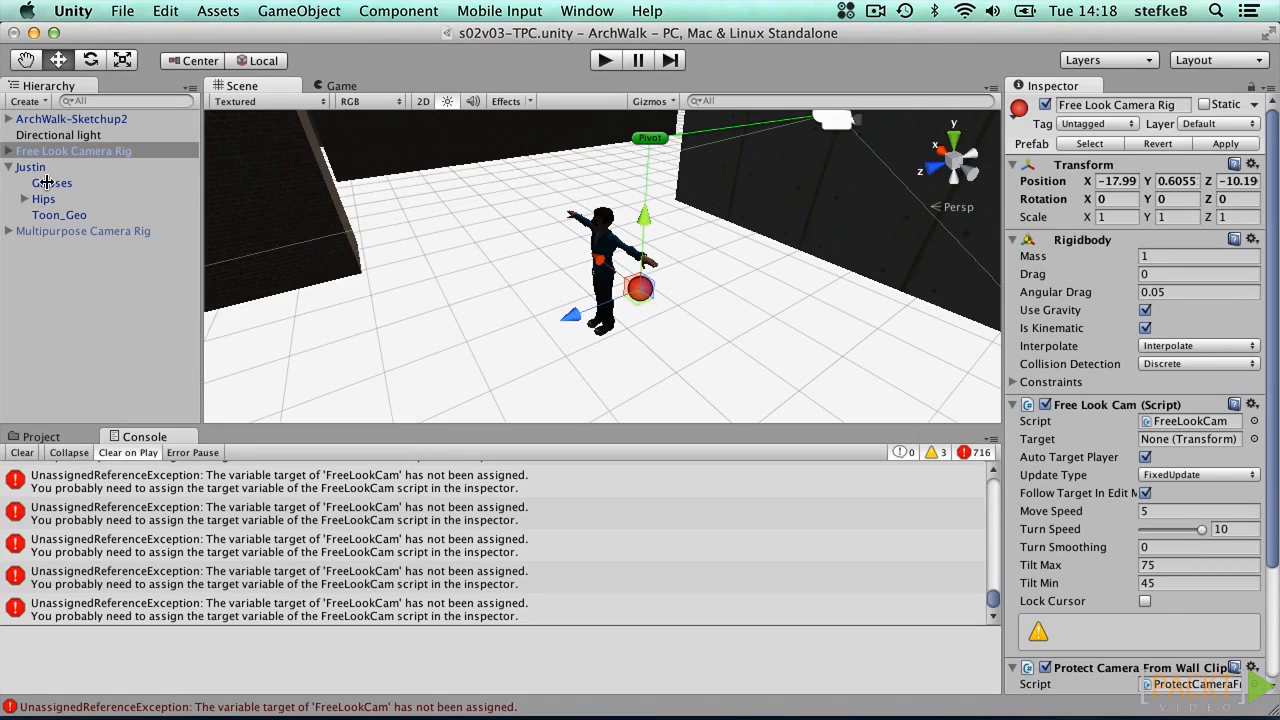
Step: Assign Justin as the Target of the Free Look Cam script and test the rig by walking him into the building
left_click(7, 151)
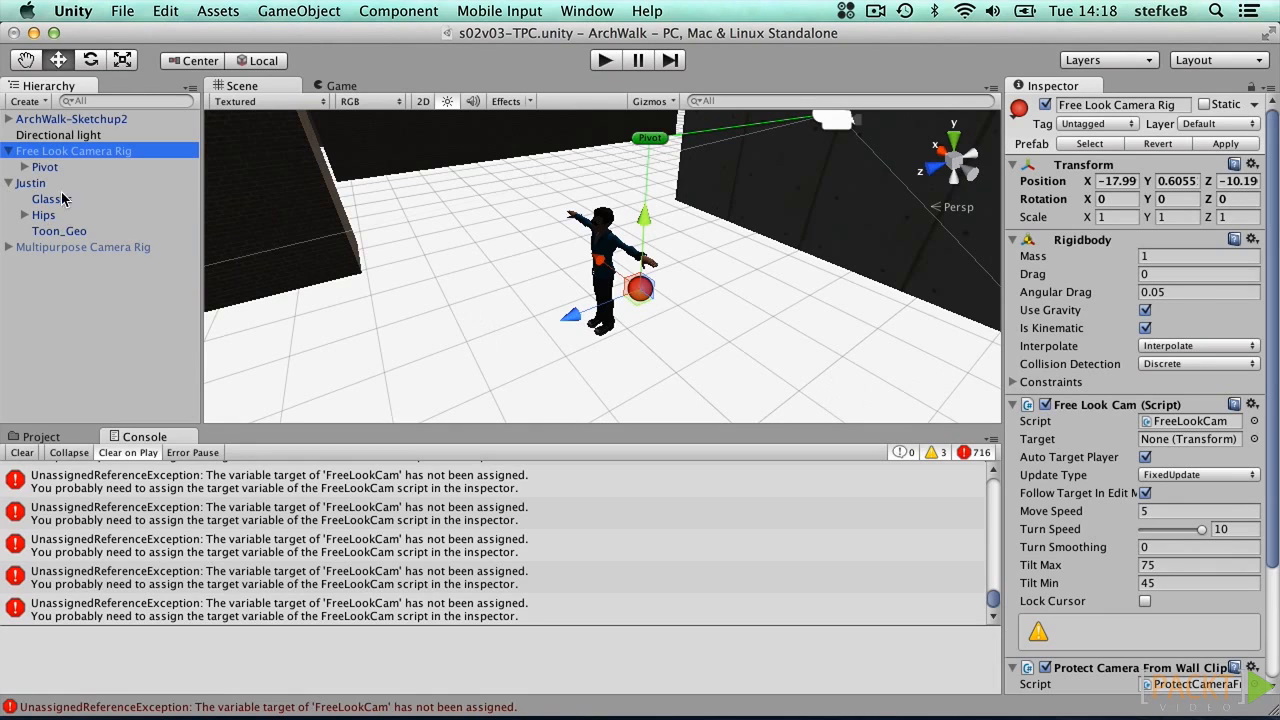
left_click_drag(35, 185, 1180, 450)
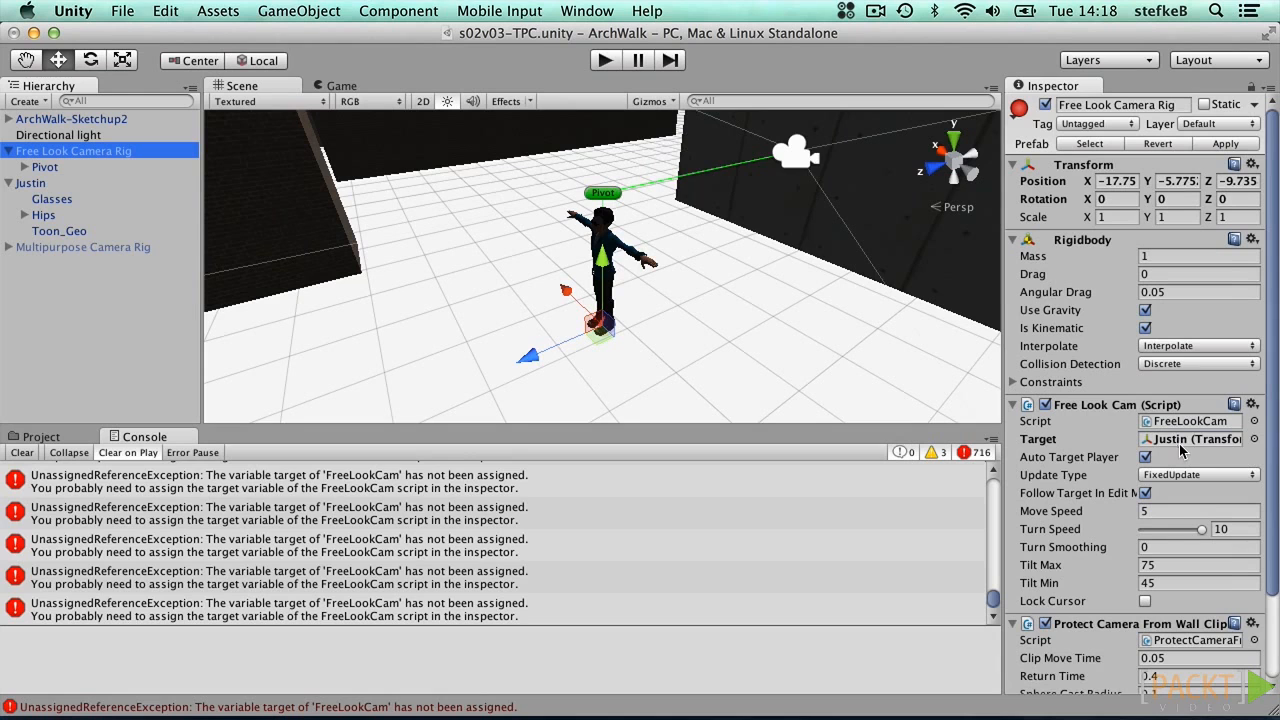
left_click(607, 60)
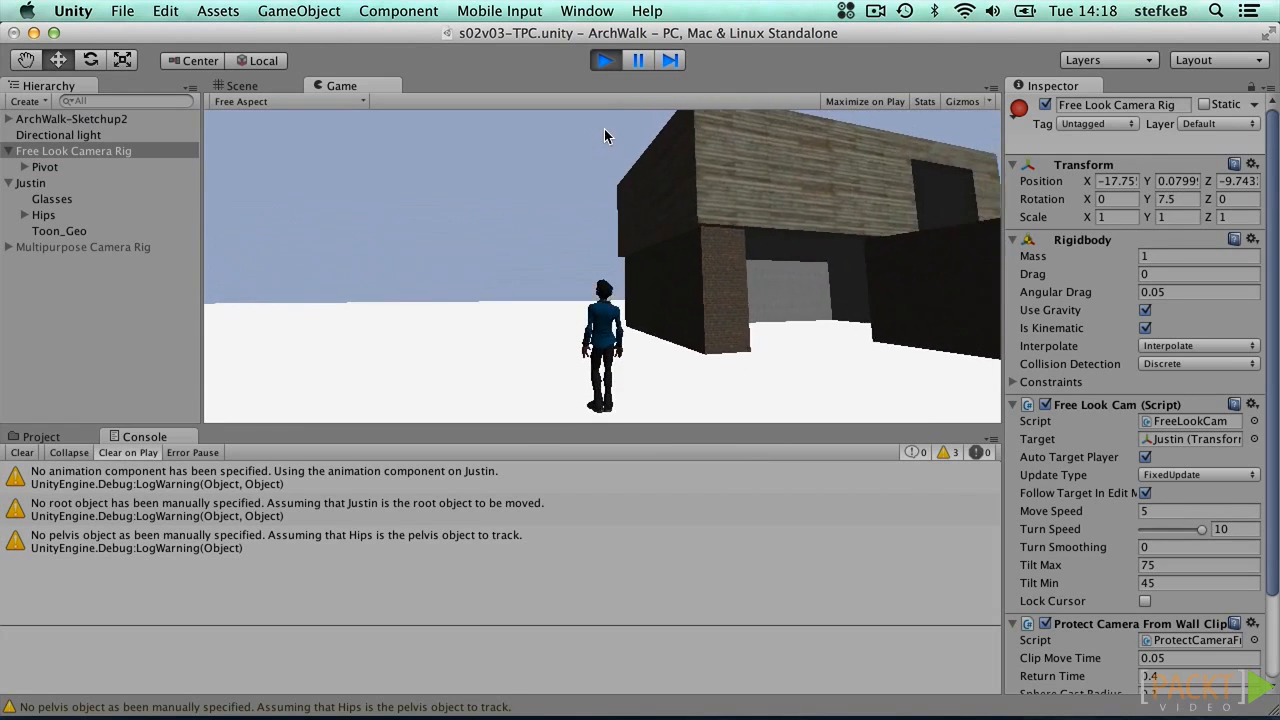
key("w")
key("w")
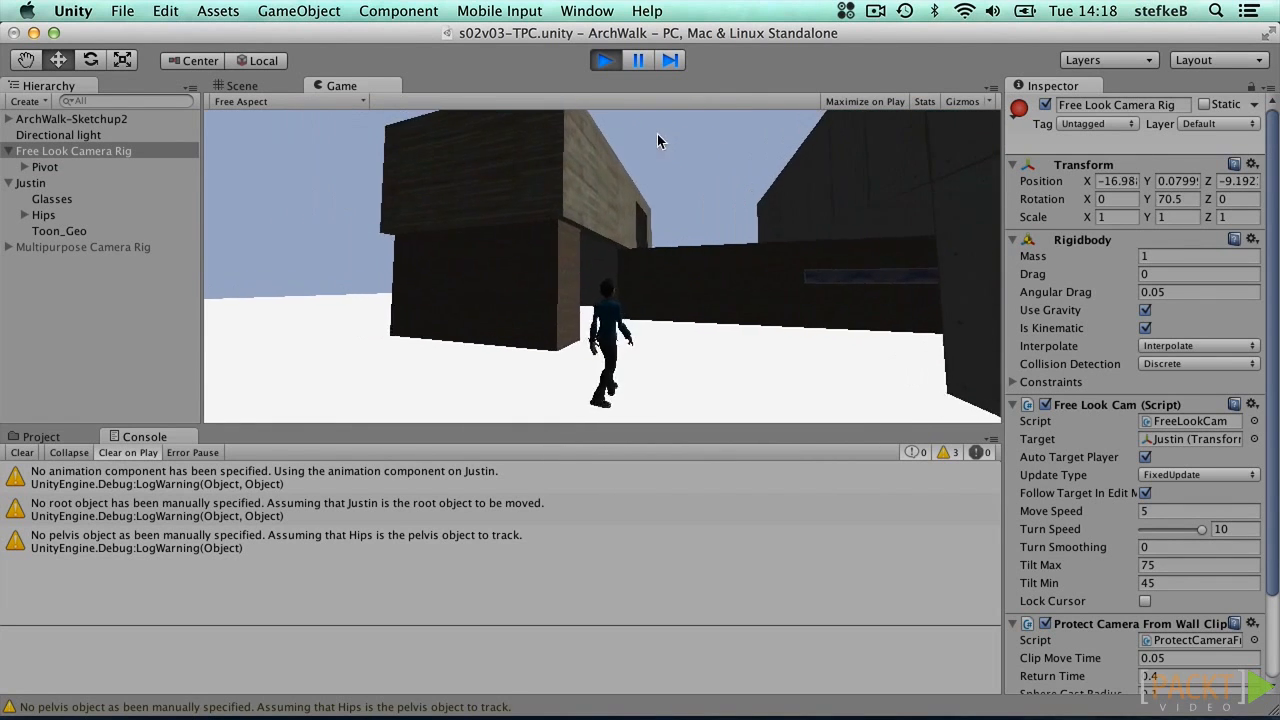
key("w")
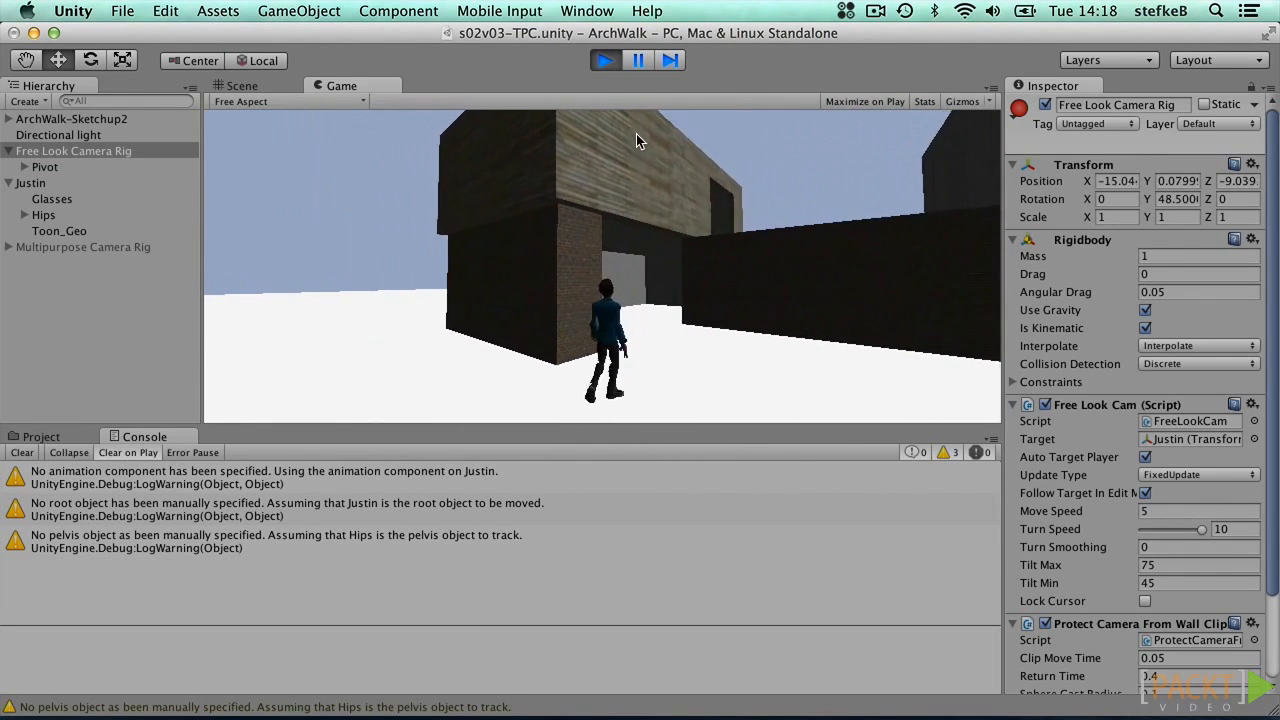
key("w")
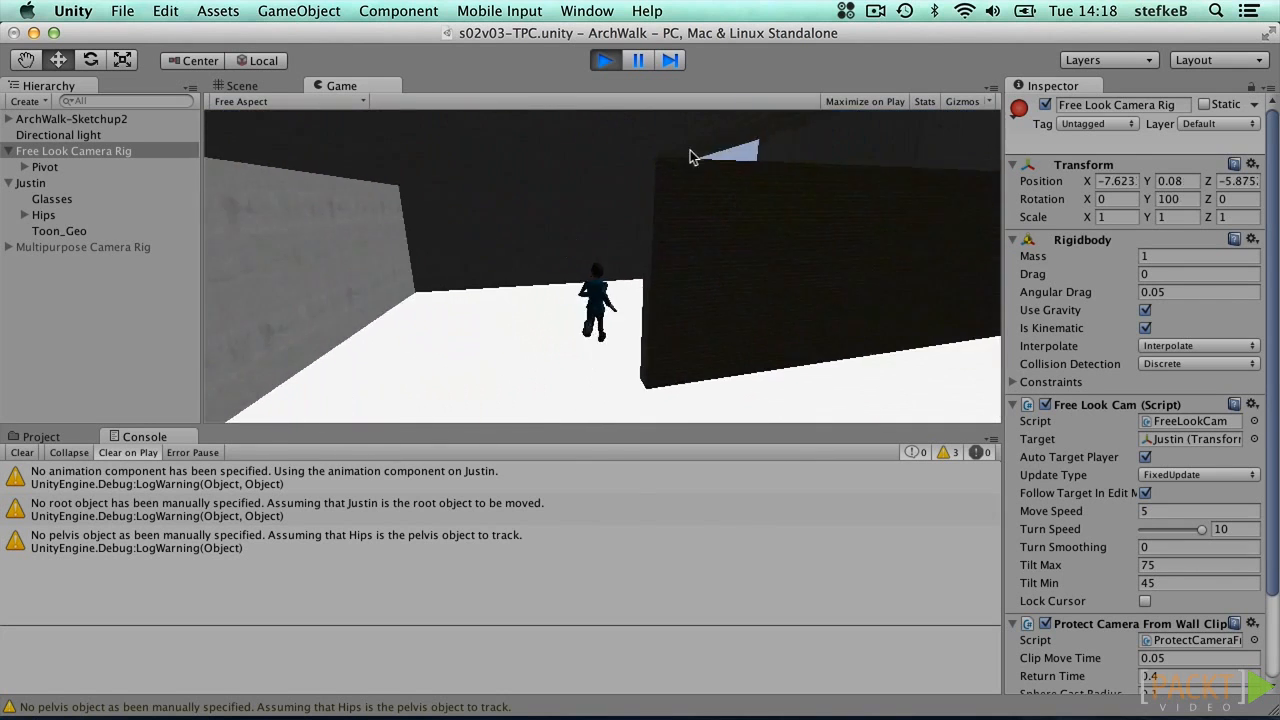
key("w")
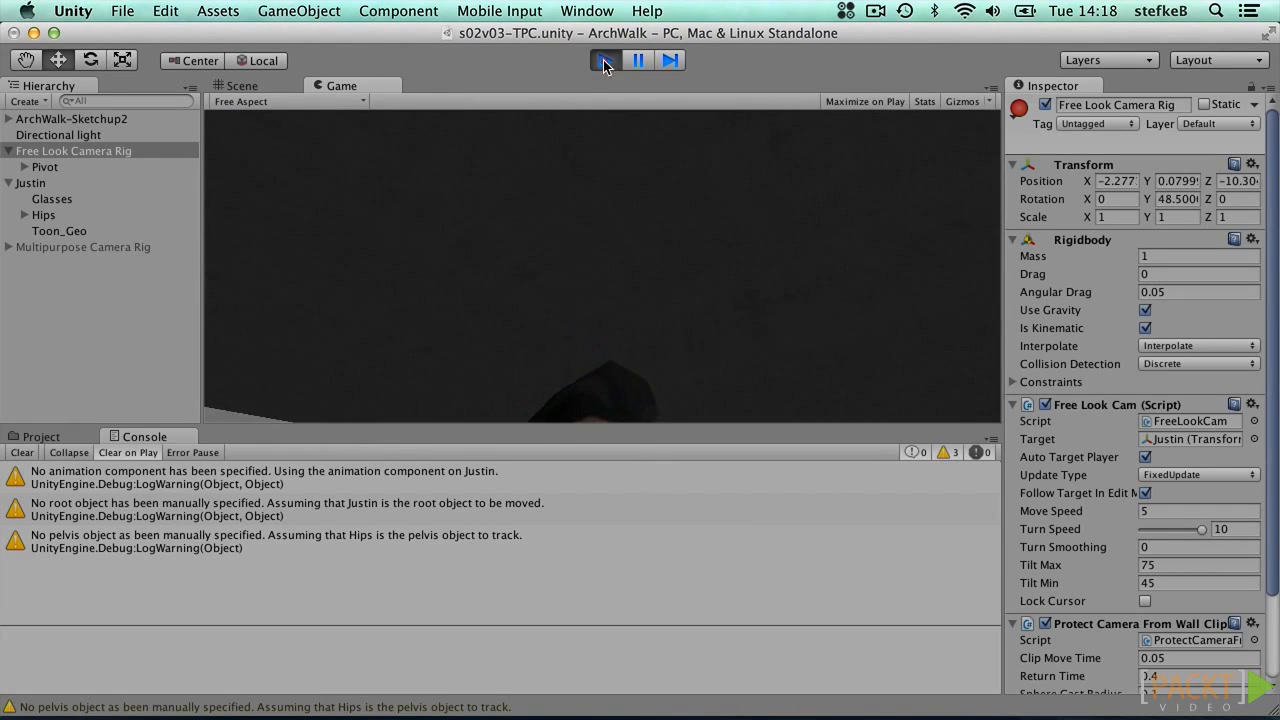
left_click(604, 60)
Step: Switch back to the Multipurpose Camera Rig with Justin as its Auto Cam Target, and test it by walking him through the building
left_click(90, 247)
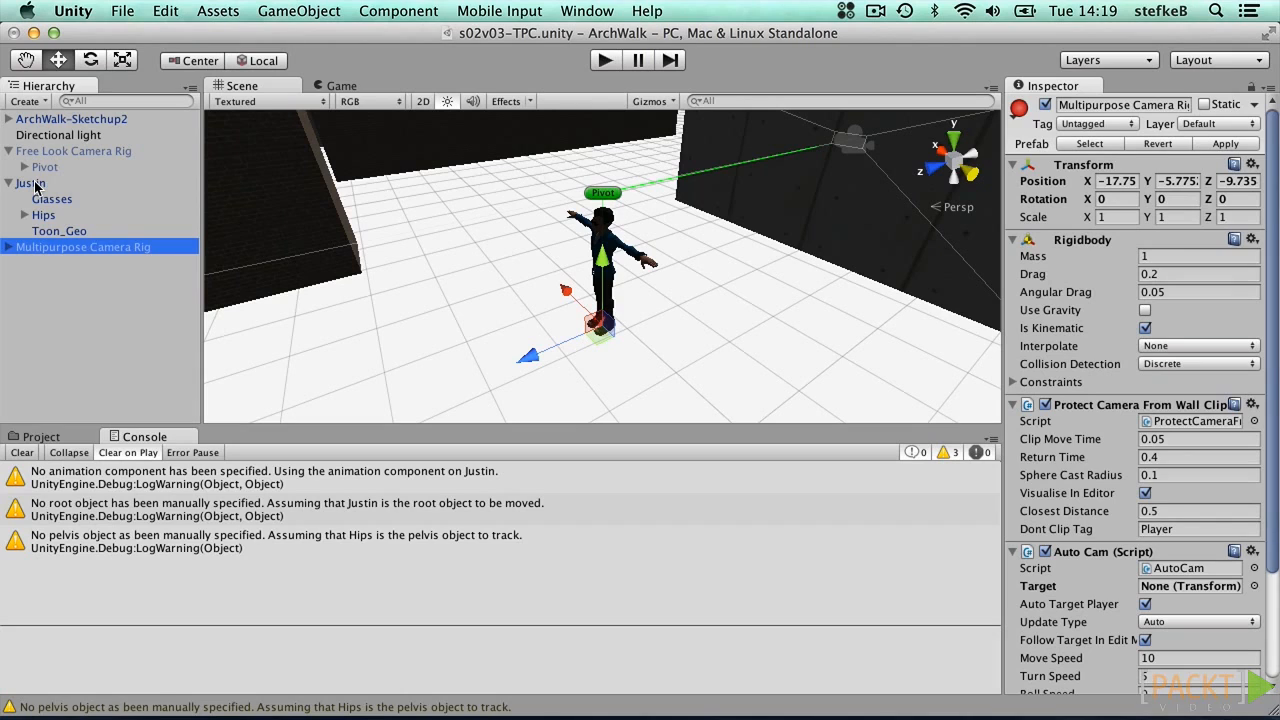
left_click_drag(34, 185, 1182, 592)
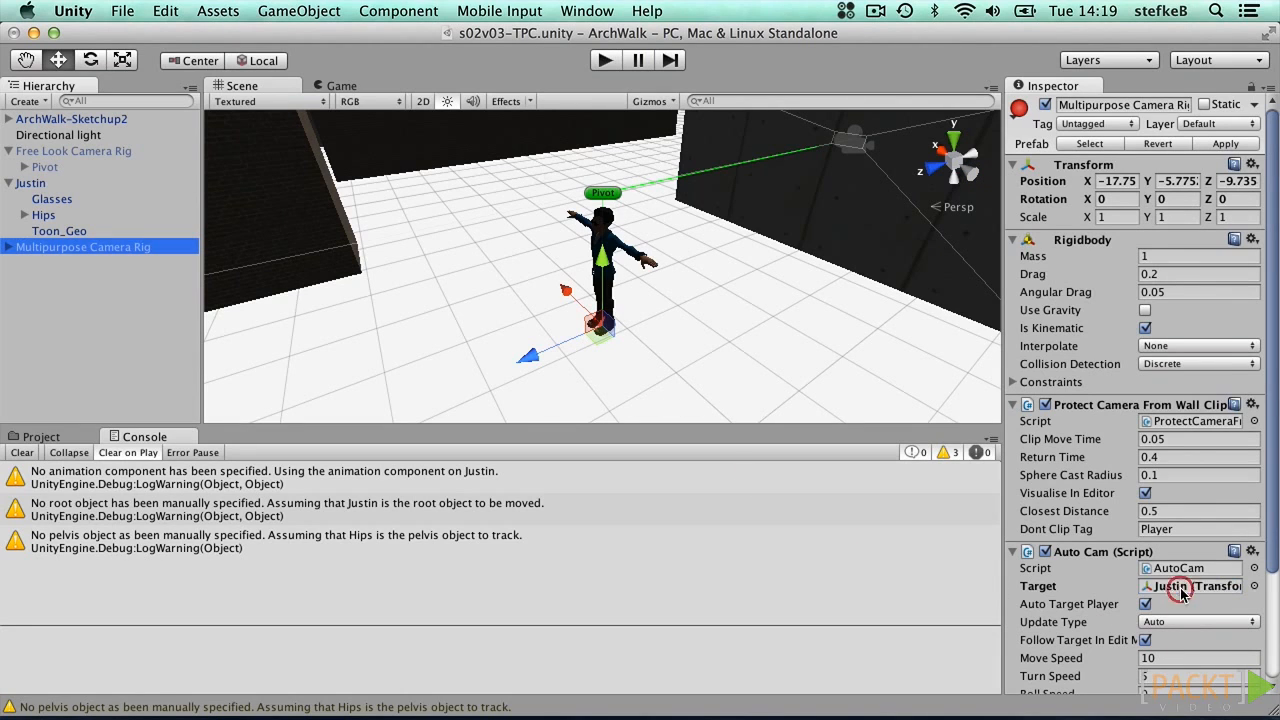
left_click(604, 61)
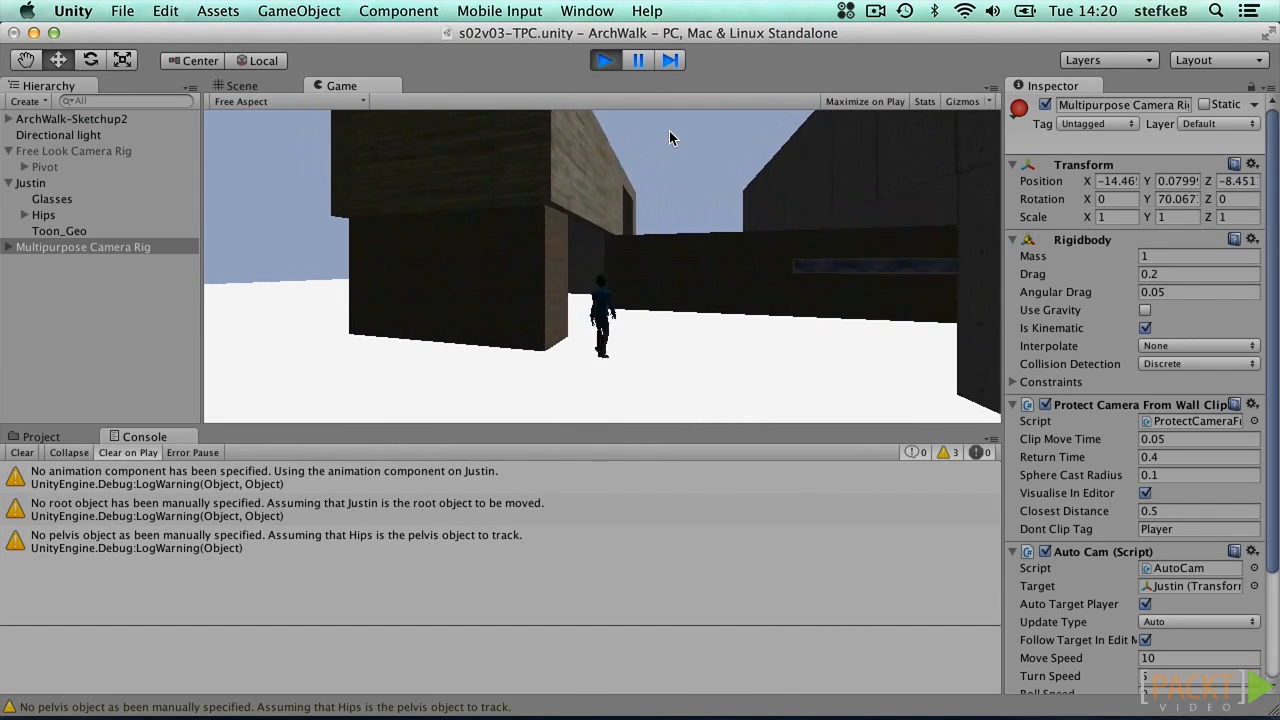
key("Up")
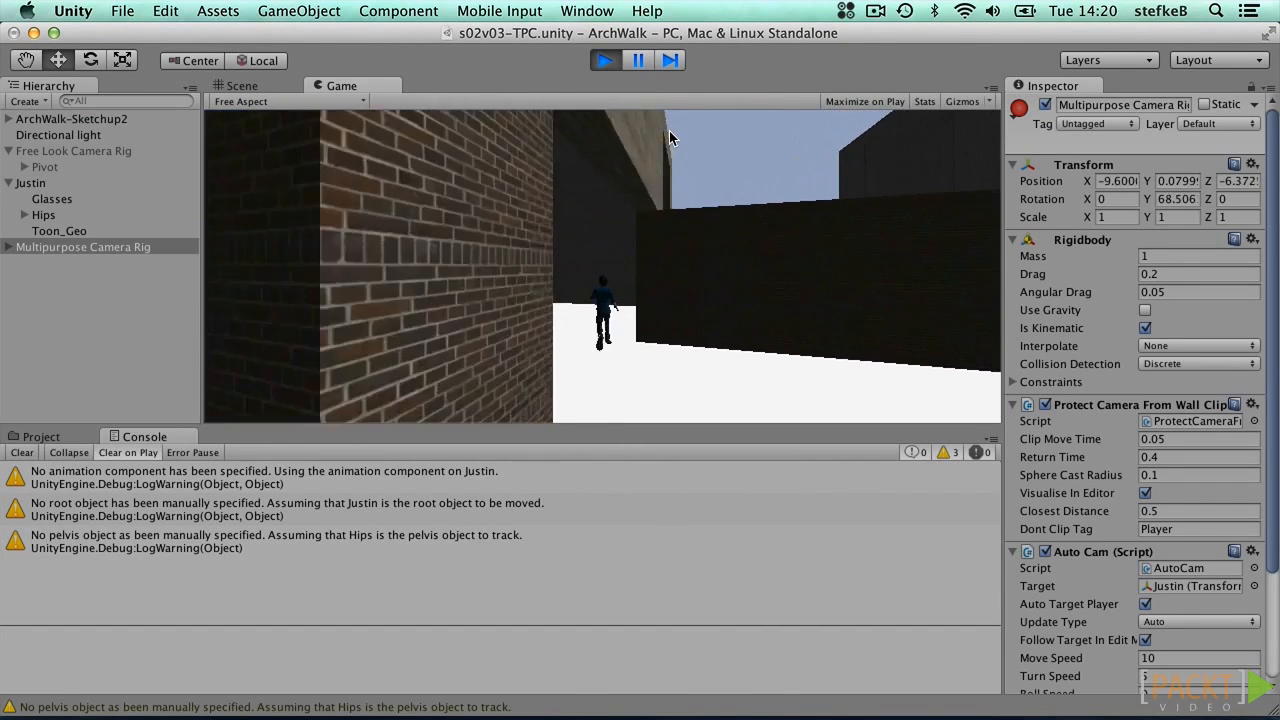
key("Right")
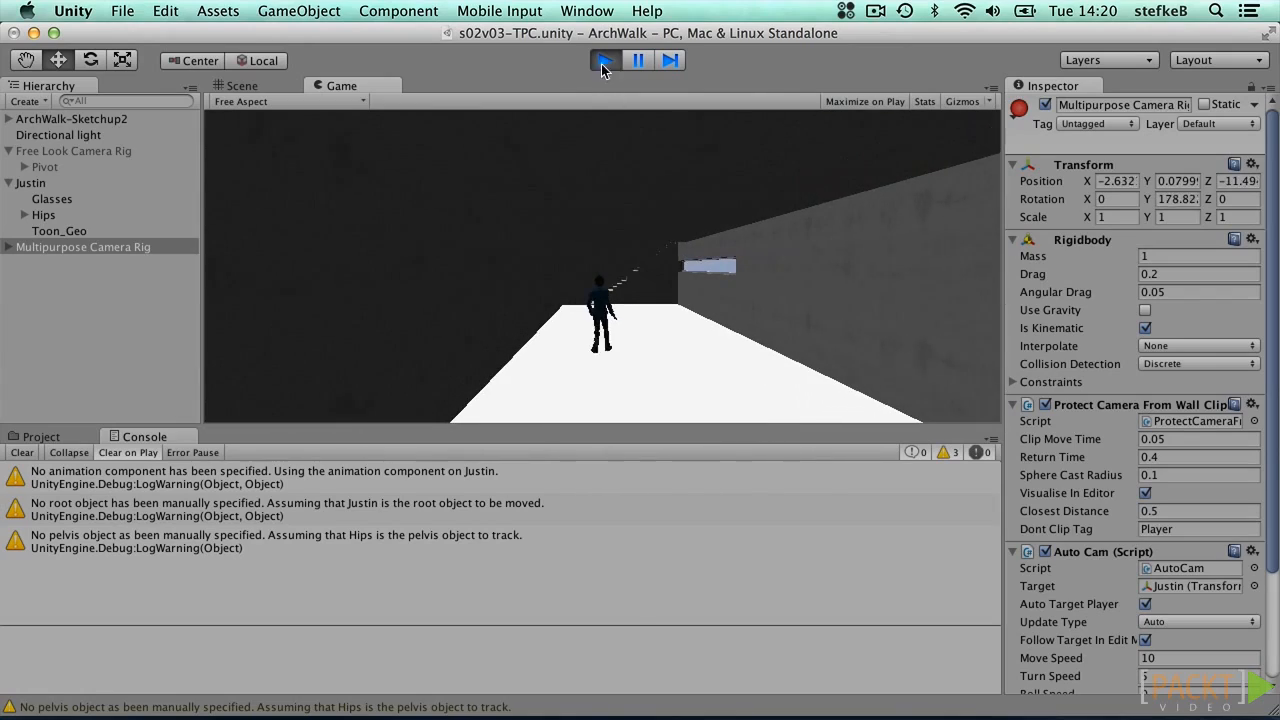
left_click(604, 58)
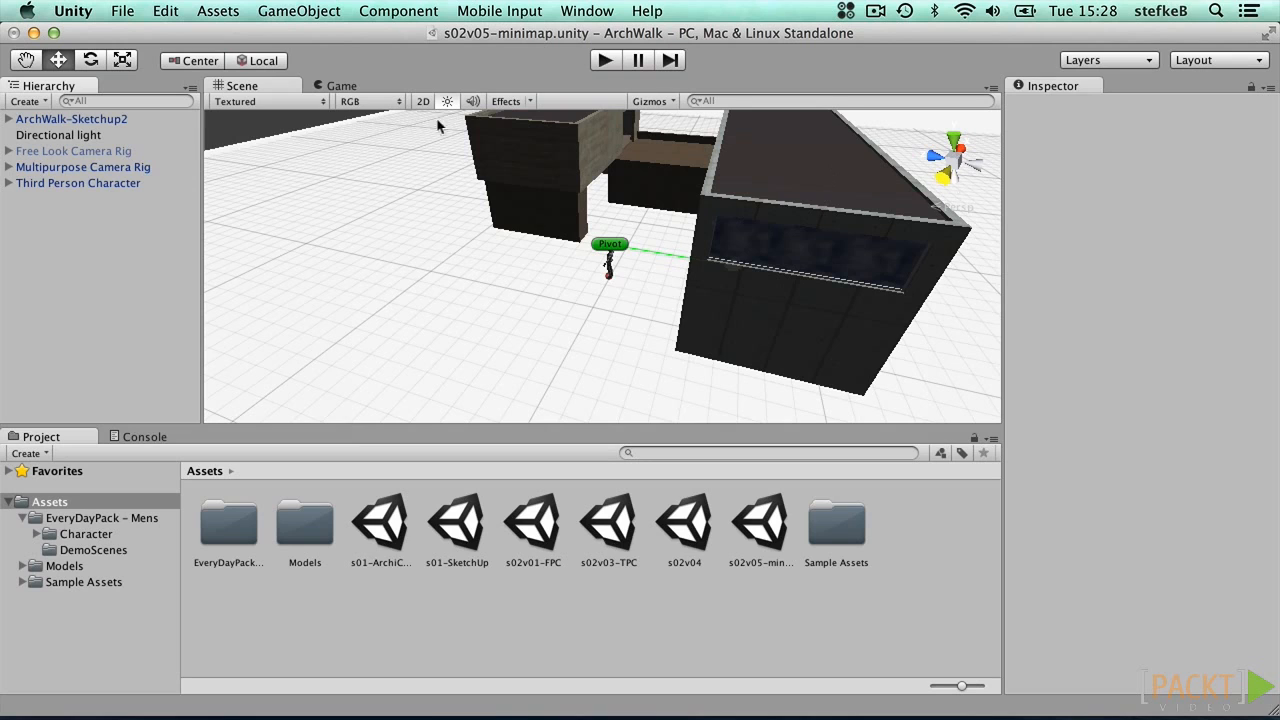
Step: In the s02v05-minimap scene, create a camera with its Audio Listener disabled and its Clear Flags set to Depth only
left_click(302, 10)
mouse_move(390, 55)
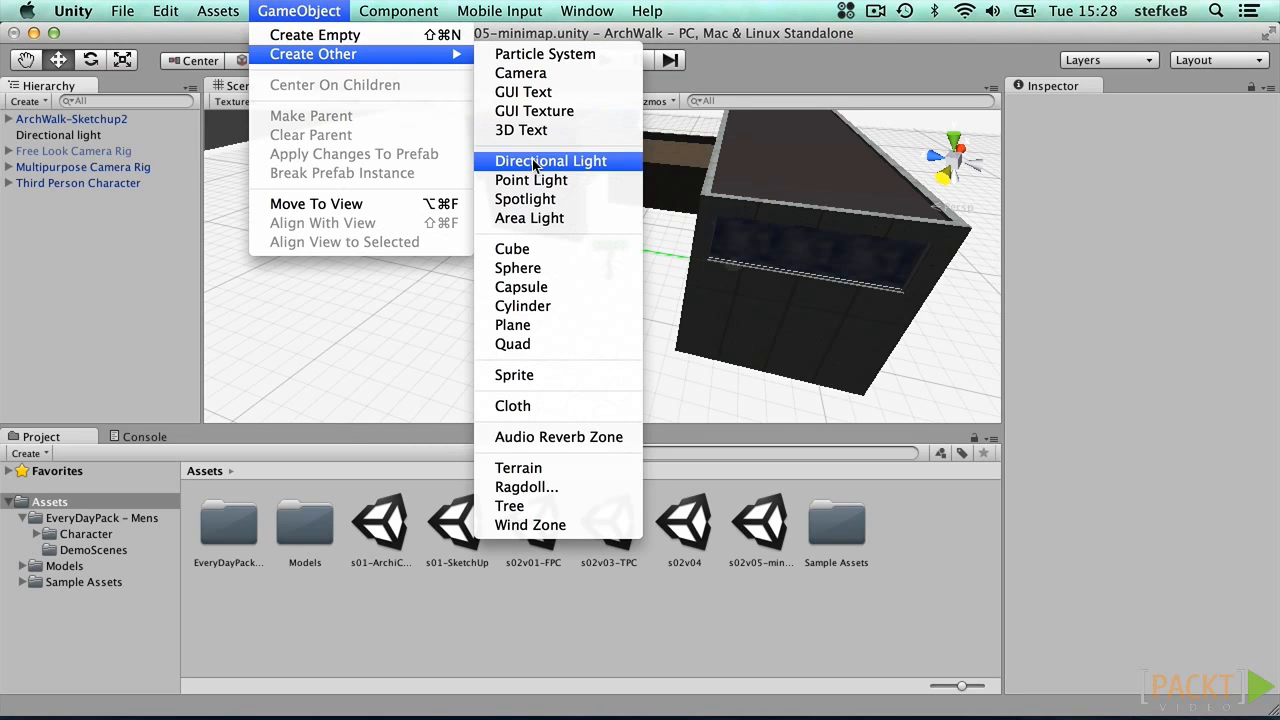
left_click(525, 73)
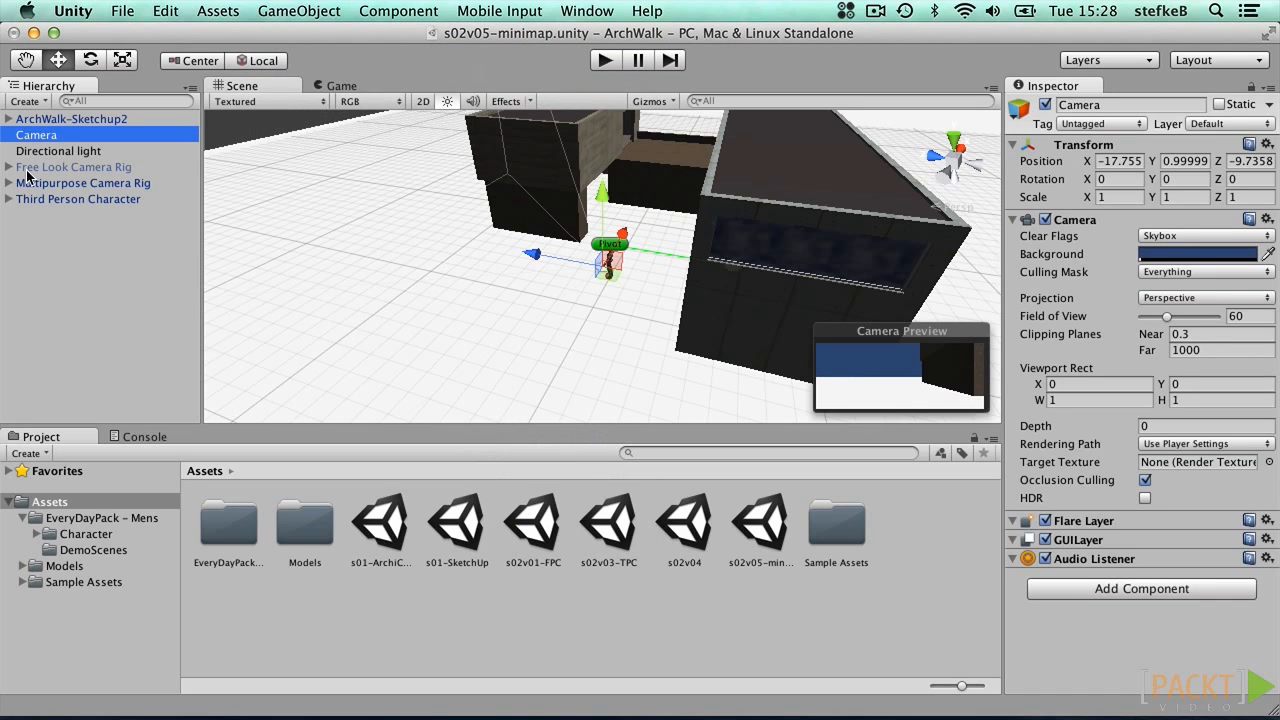
left_click(1046, 559)
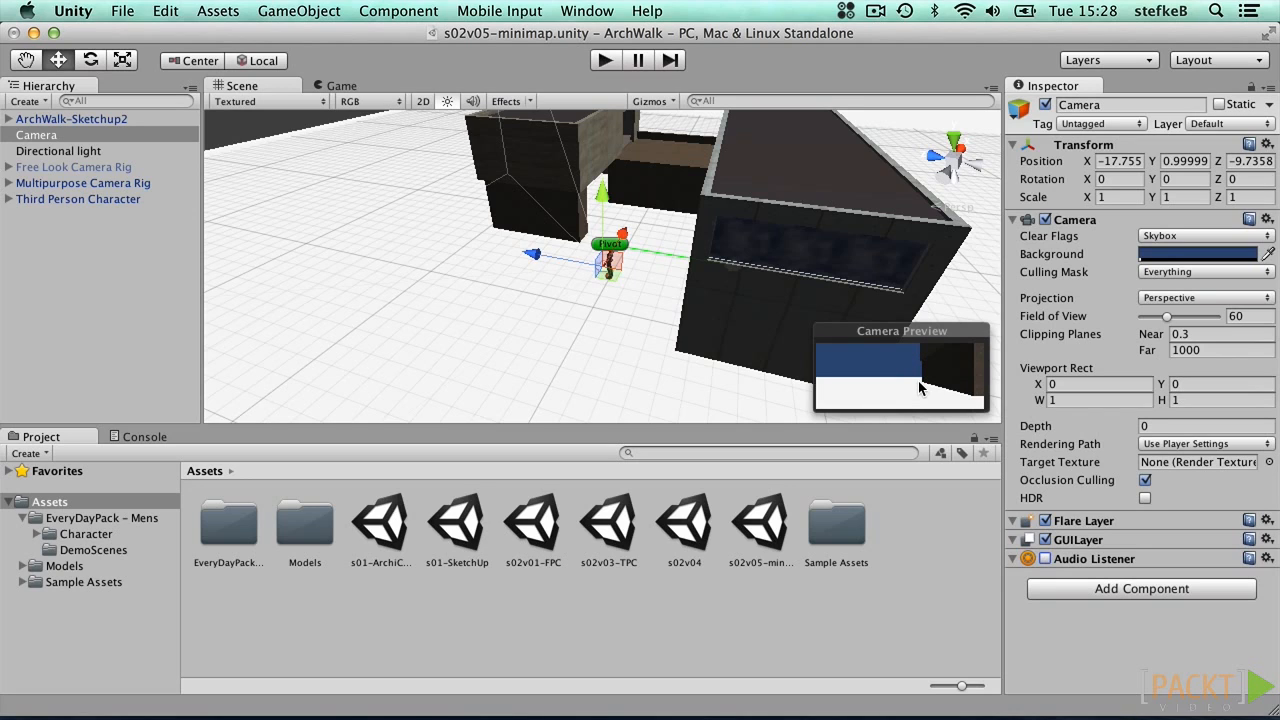
left_click(1173, 236)
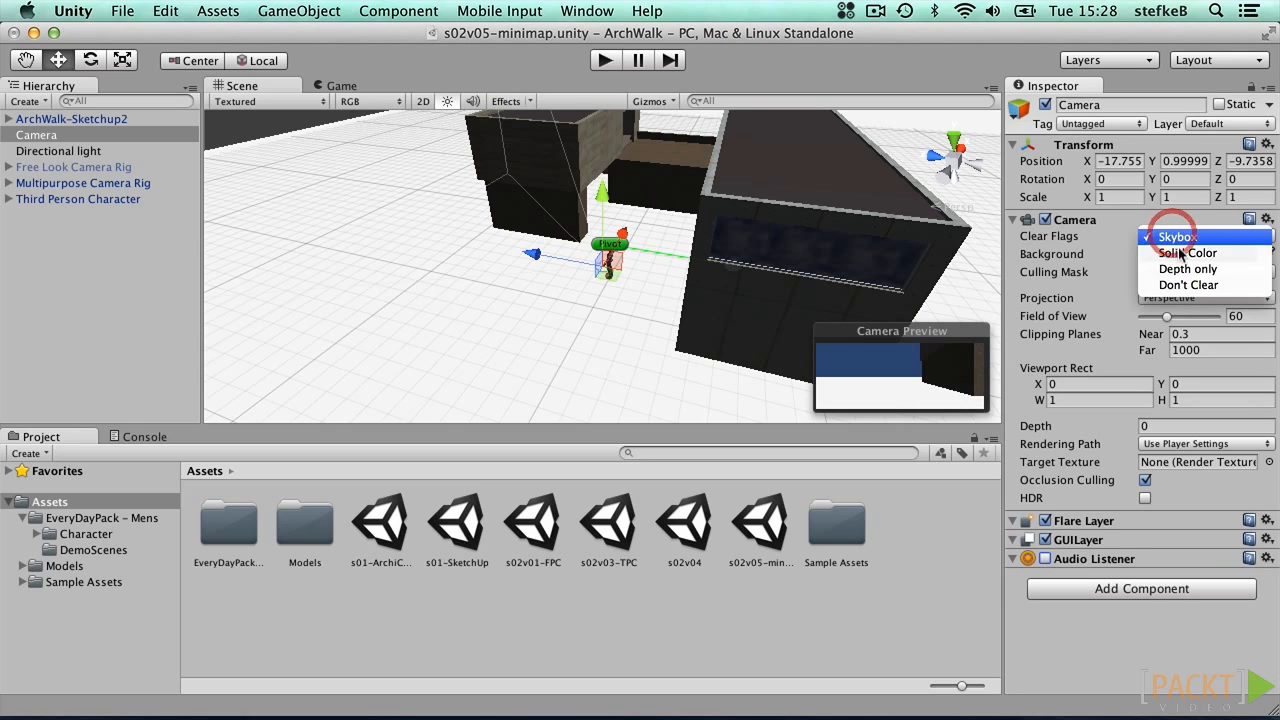
left_click(1180, 270)
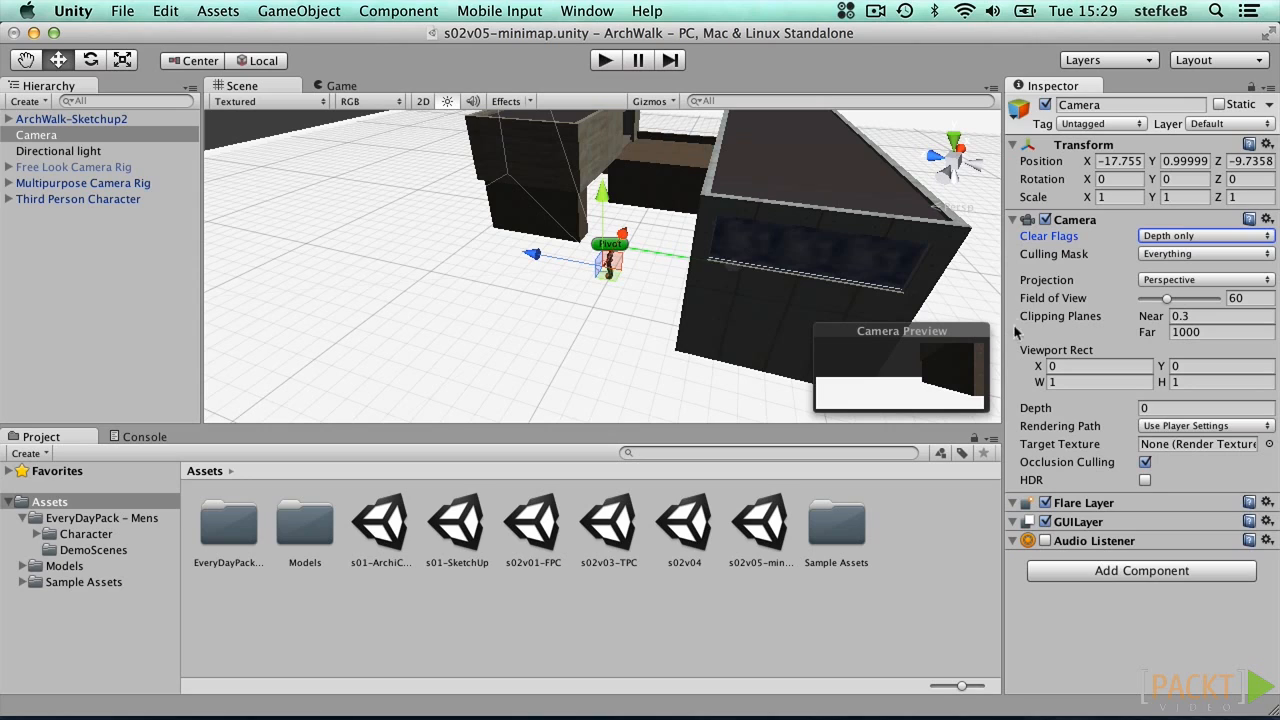
Step: Set the new camera's Viewport Rect to X 0.74, Y 0.01, W 0.25 and H 0.25
left_click(1080, 366)
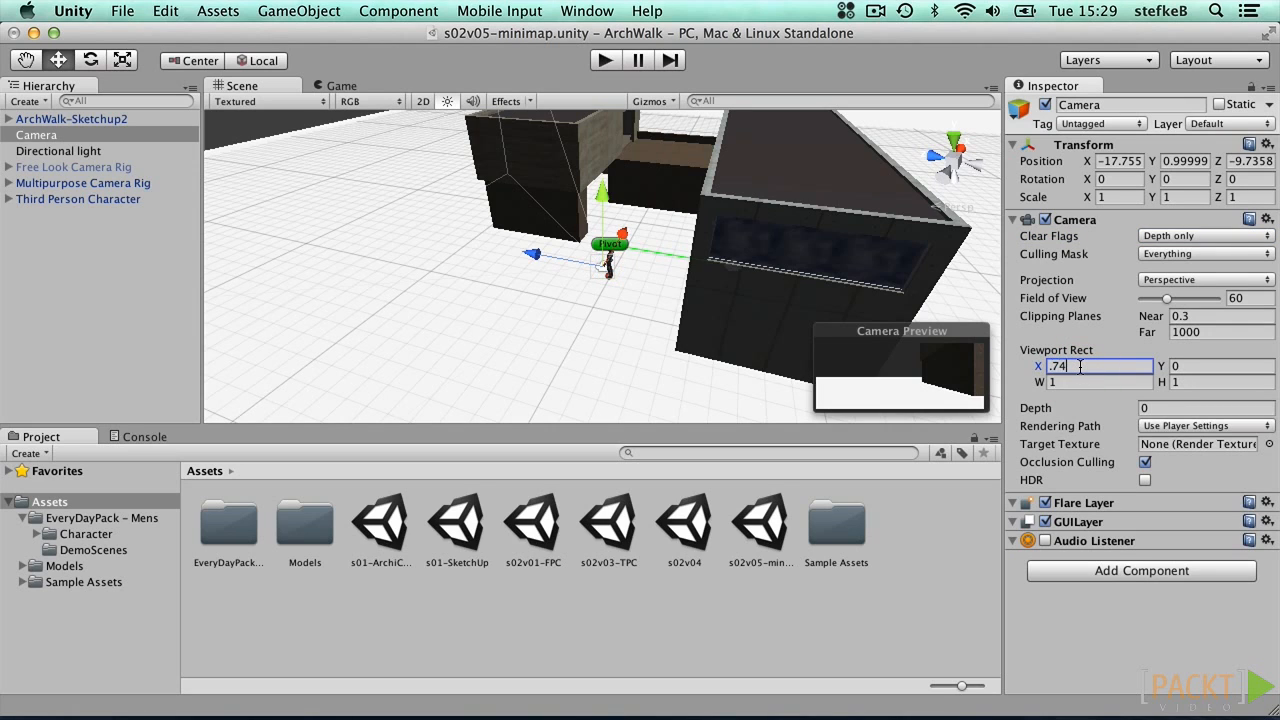
key("Return")
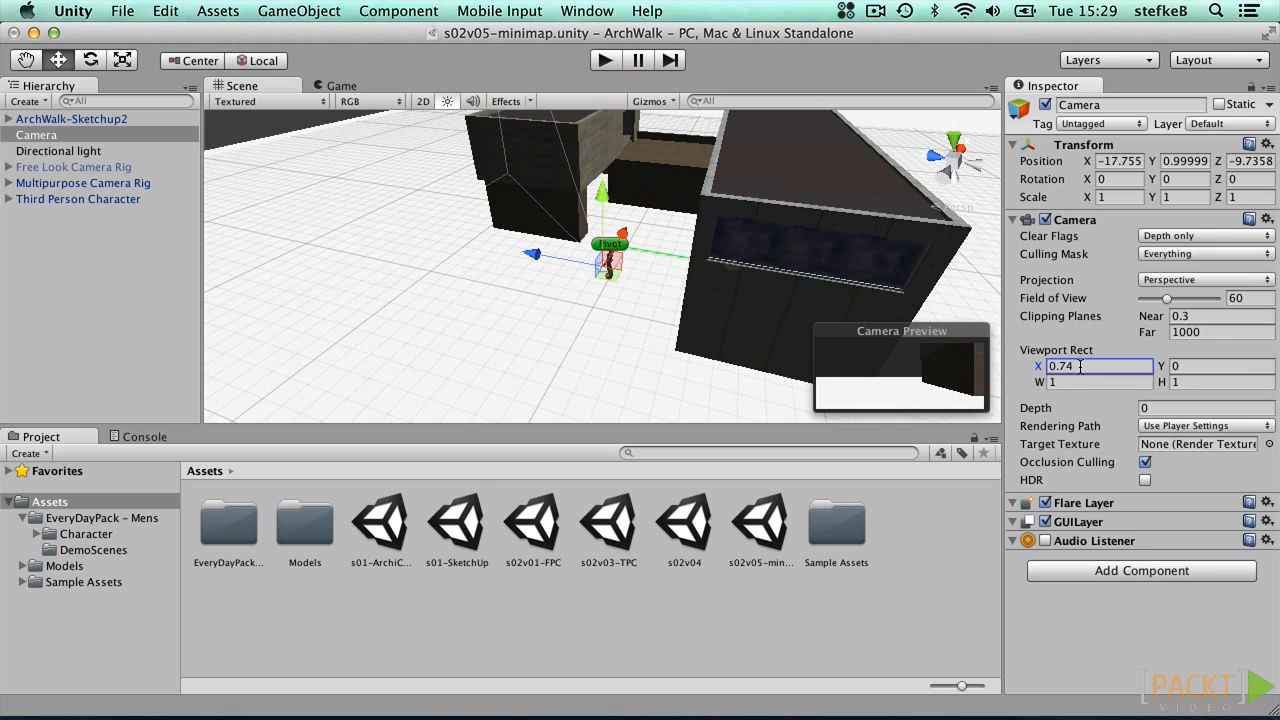
left_click(1198, 368)
double_click(1198, 368)
type("0.01")
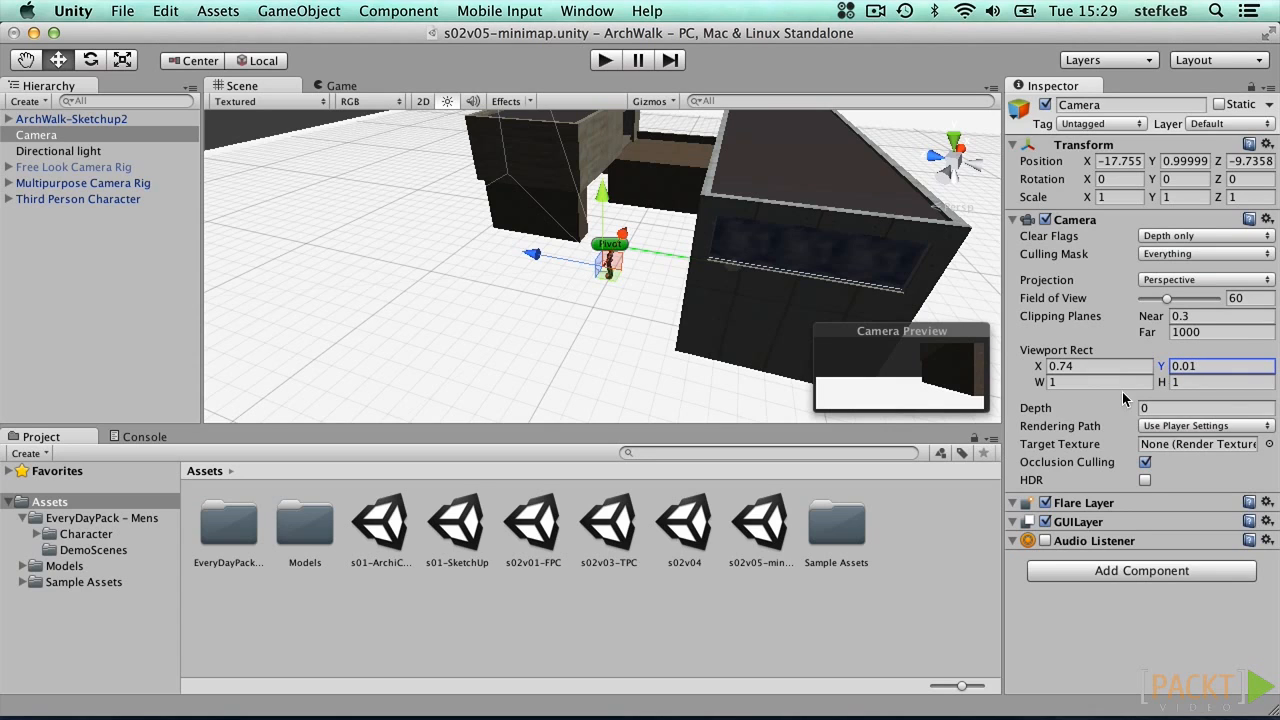
key("Tab")
left_click(1000, 368)
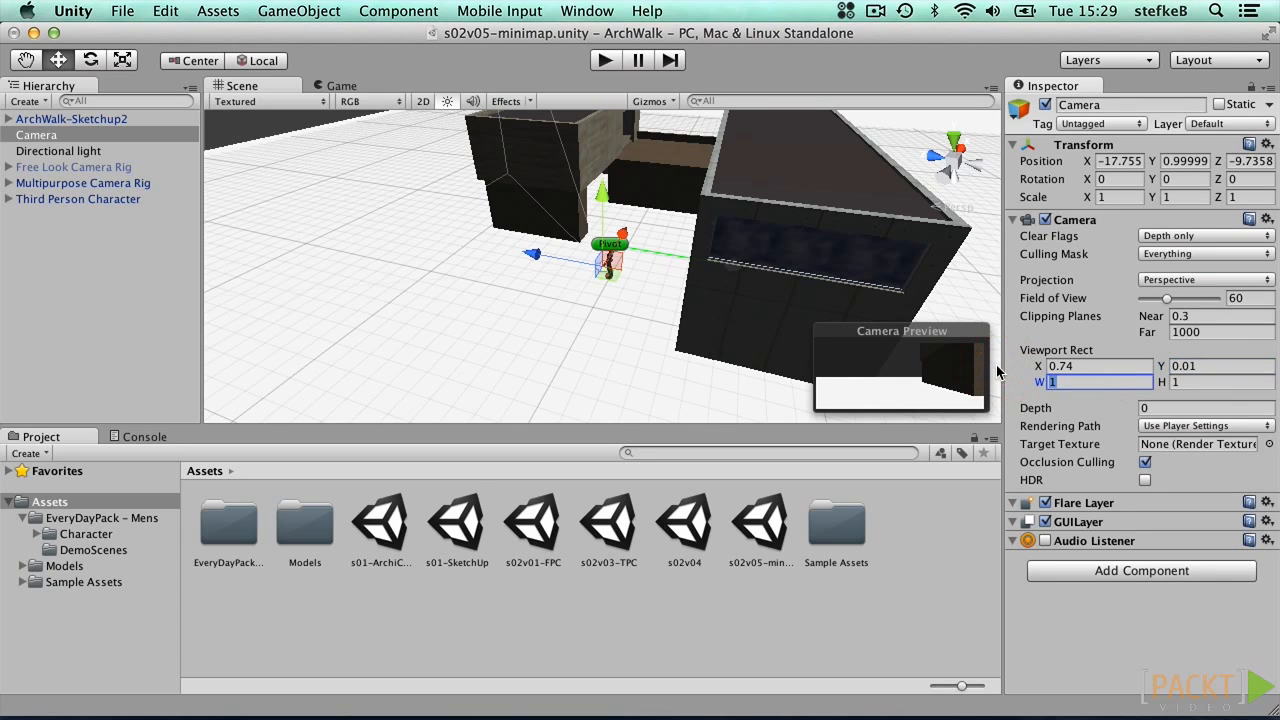
type("0.25")
key("Tab")
type("0.25")
Step: Dock the Game view beside the Scene view and widen it to show the small camera viewport
left_click(341, 86)
left_click_drag(338, 88, 820, 298)
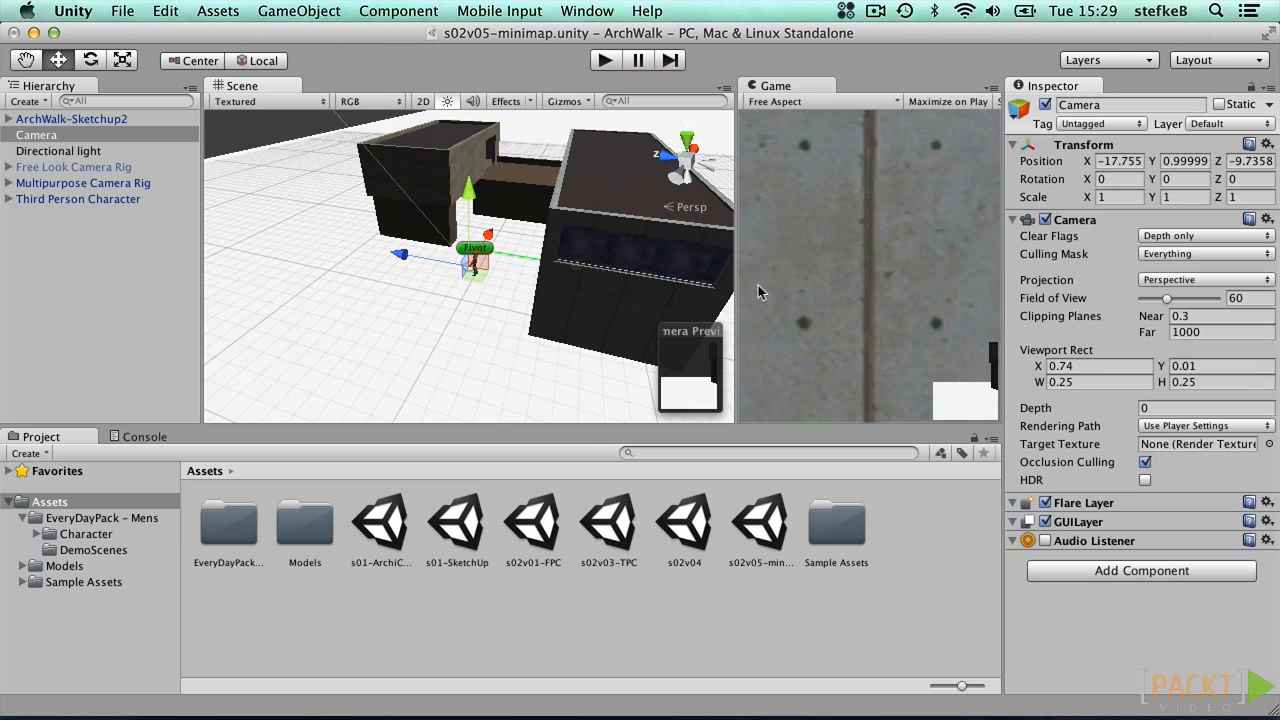
left_click_drag(738, 290, 593, 288)
left_click(256, 87)
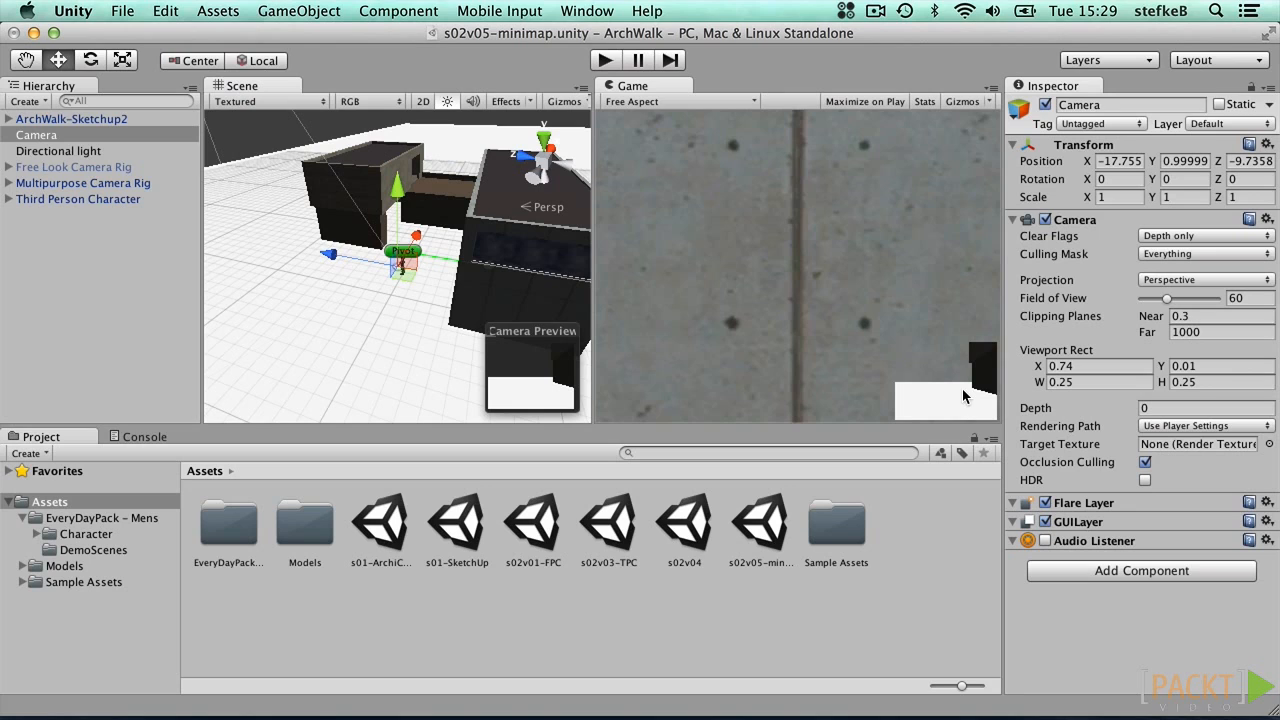
Step: Change the new camera's Projection to Orthographic
left_click(1182, 281)
left_click(1182, 297)
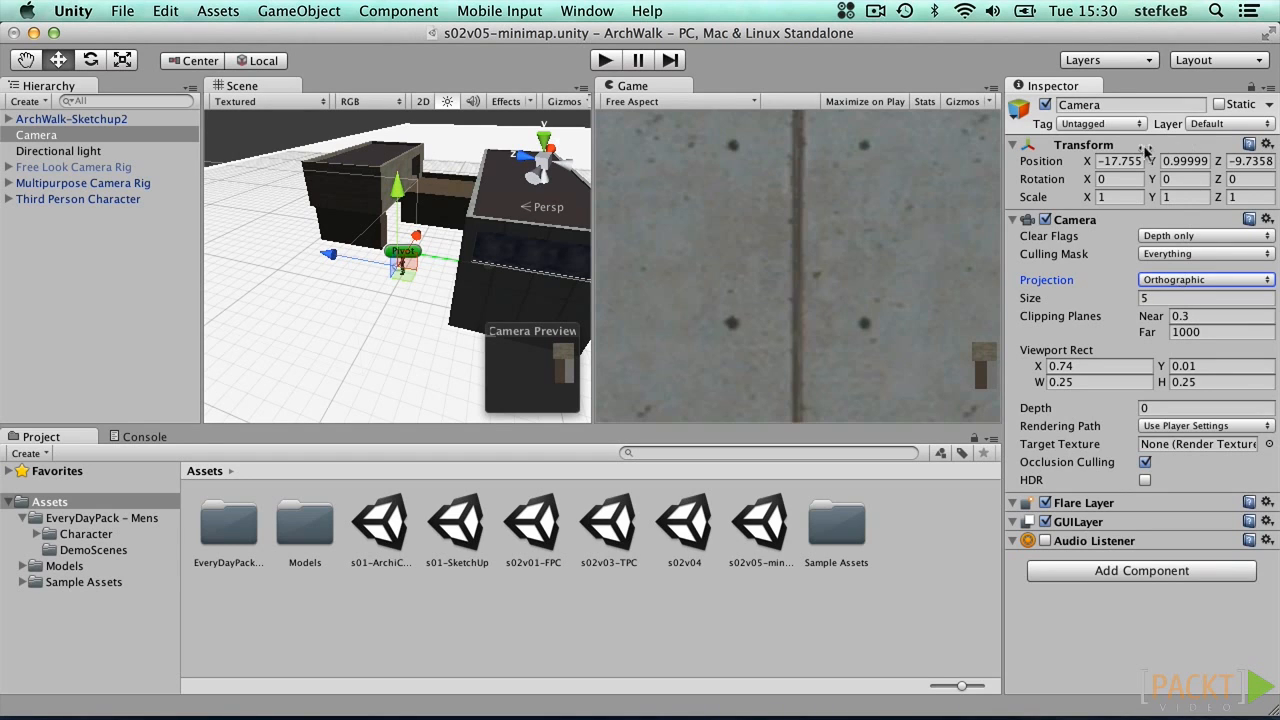
Step: Set the new camera's Rotation X to 90 and its Position to X 0, Y 2, Z 0
left_click(1130, 178)
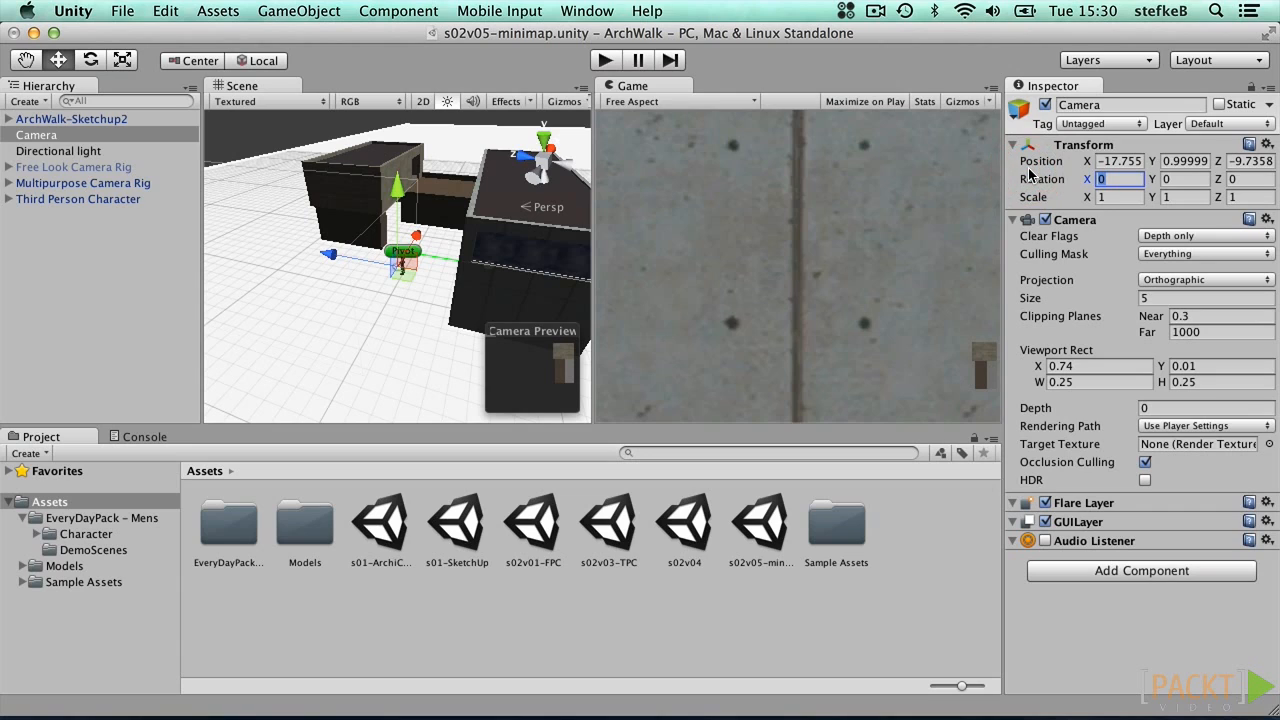
type("90")
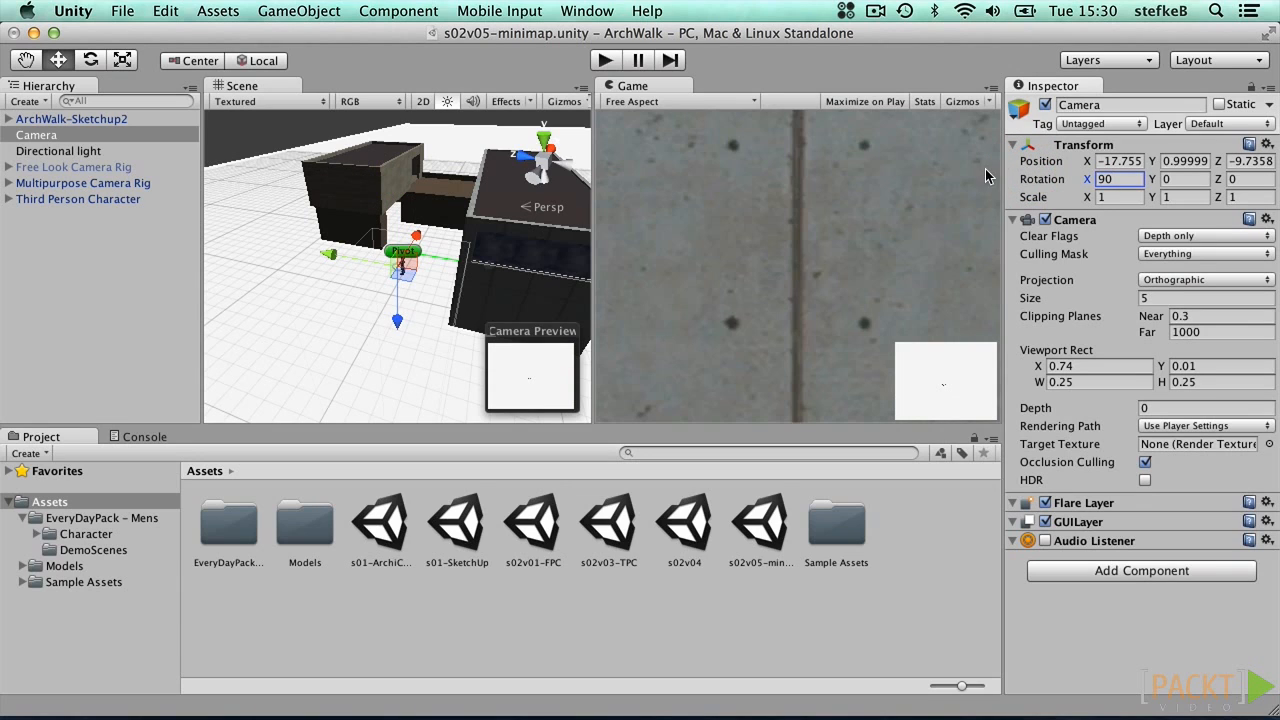
left_click(1200, 163)
double_click(1200, 163)
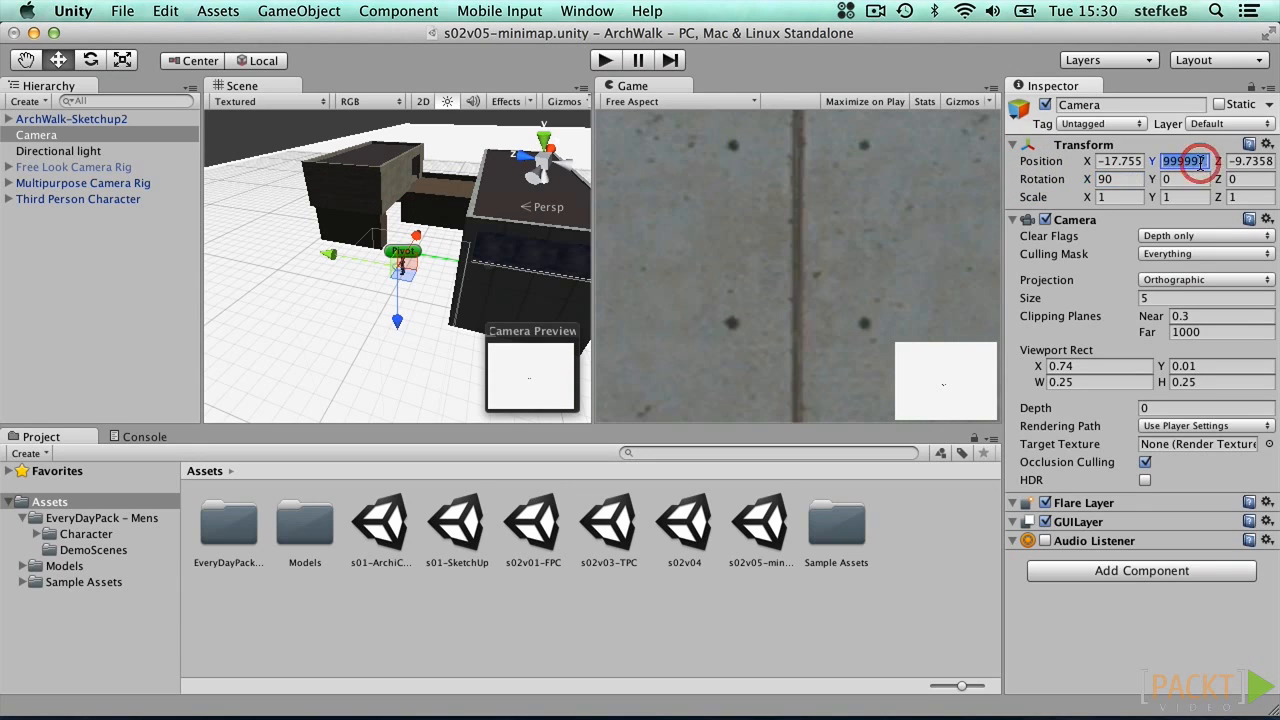
type("2")
left_click(1118, 155)
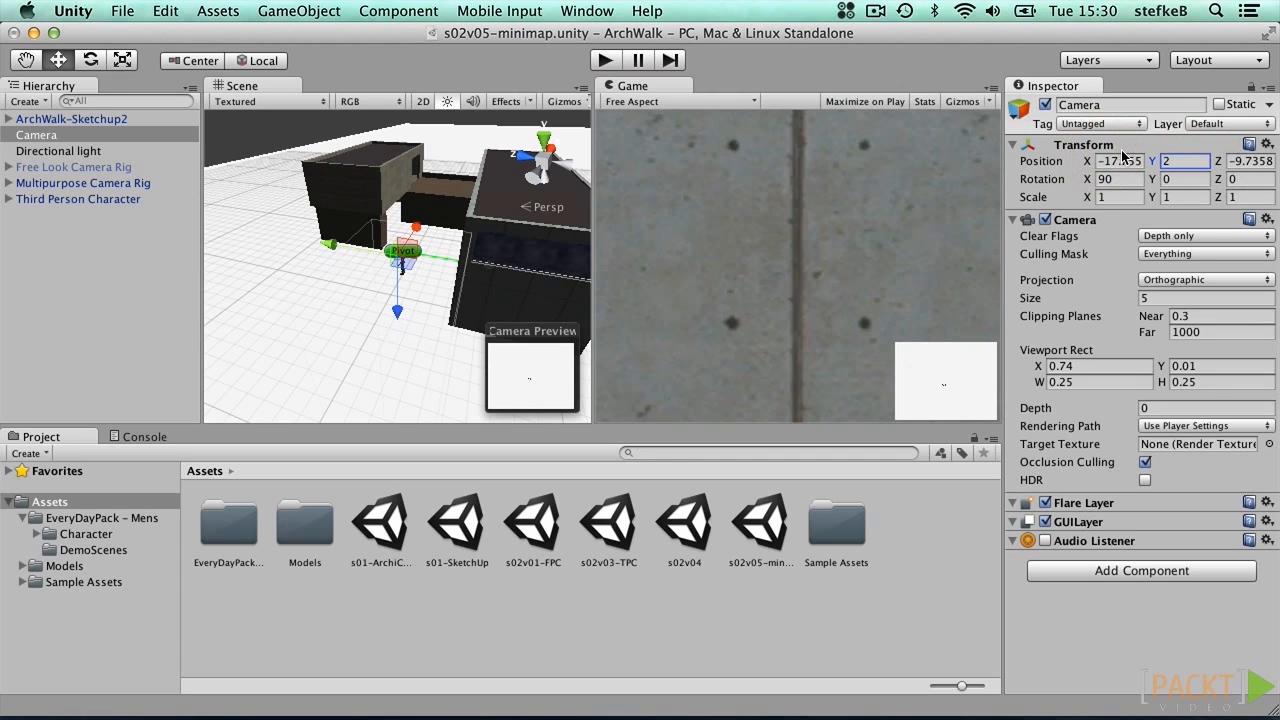
left_click(1122, 160)
double_click(1122, 160)
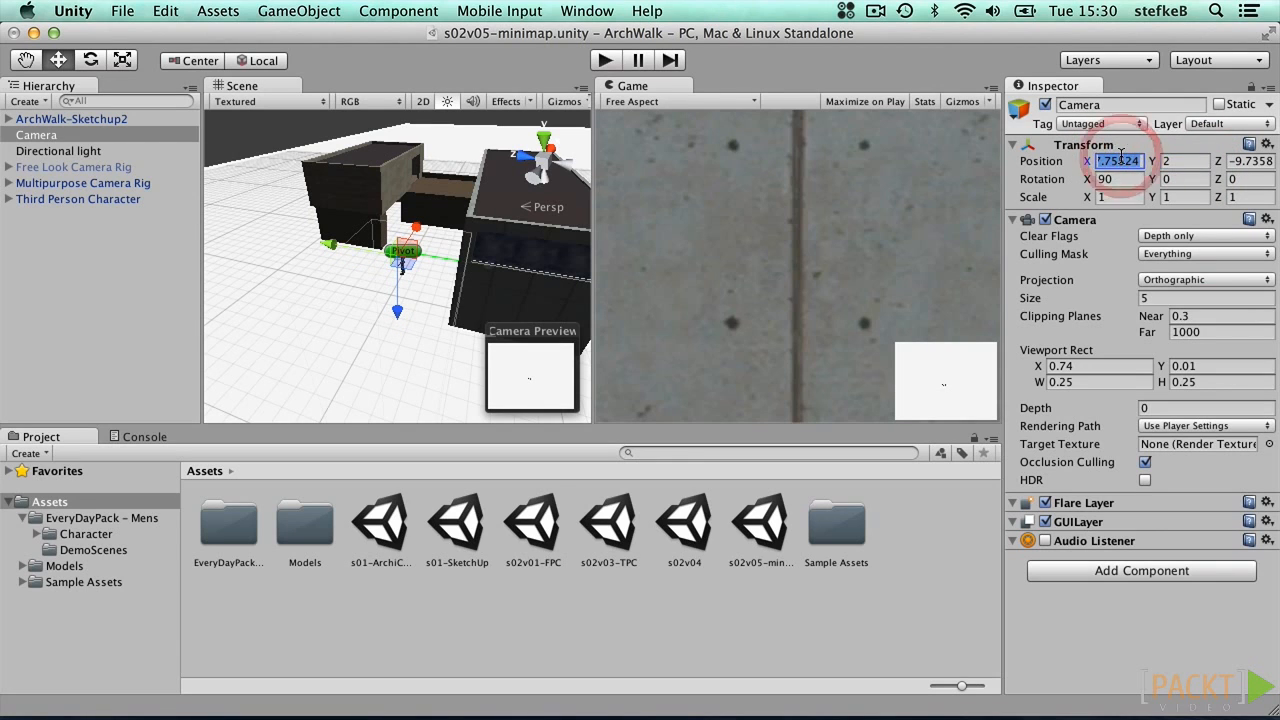
type("0")
key("Tab")
key("Tab")
type("0")
Step: Move the camera above the building to about X -9.9, Y 14.1, Z -11.4 and set its orthographic Size to 14.14
left_click_drag(470, 240, 620, 211, "alt")
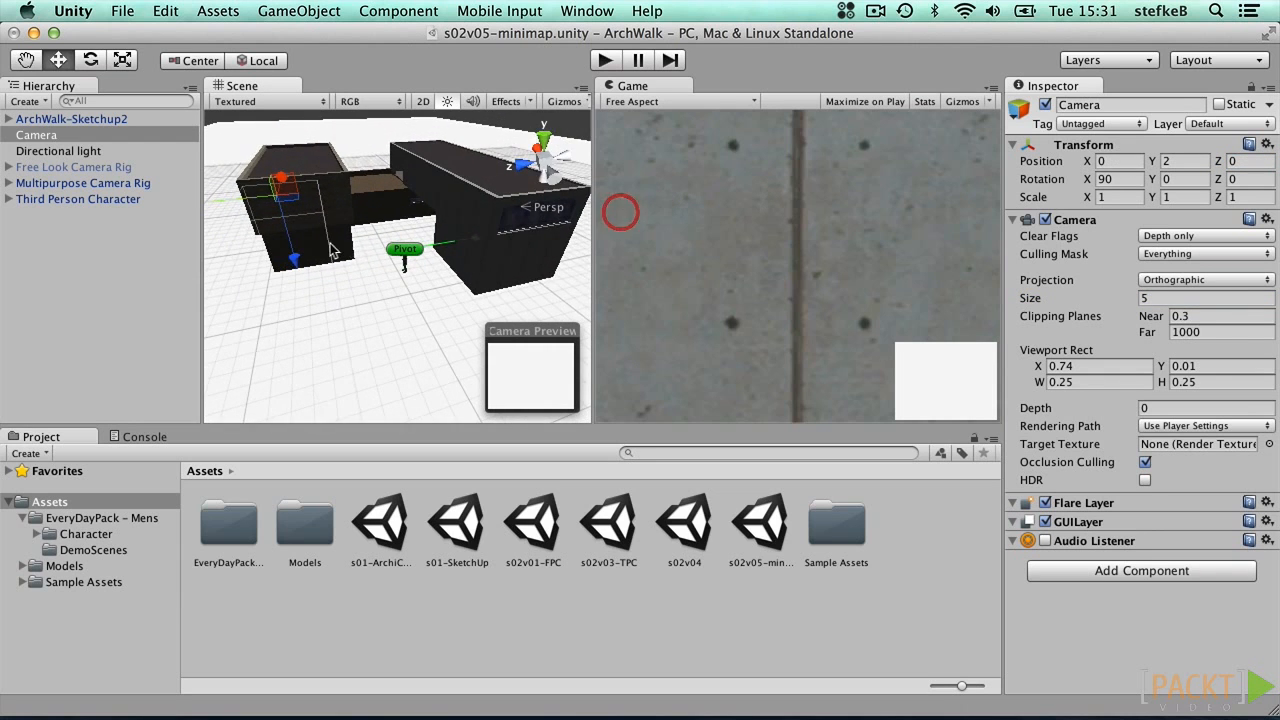
scroll(345, 247, "down", 5)
left_click_drag(350, 246, 622, 206, "alt")
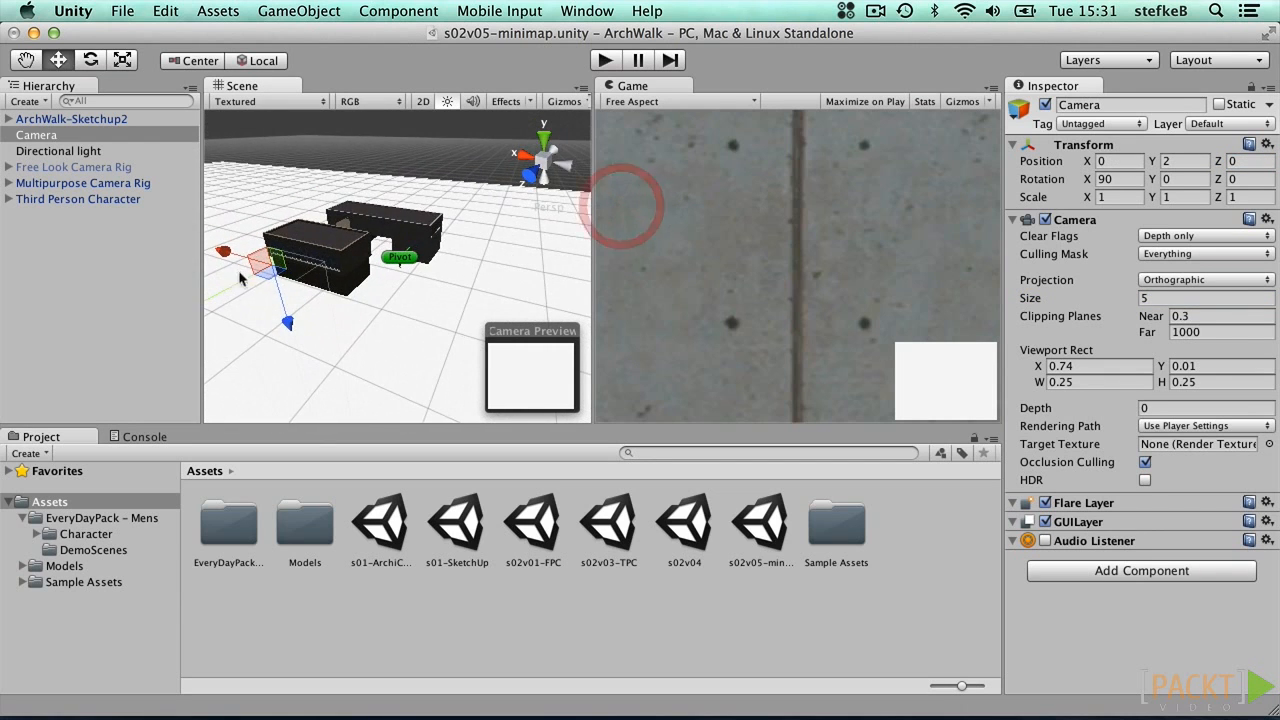
left_click_drag(288, 332, 292, 258)
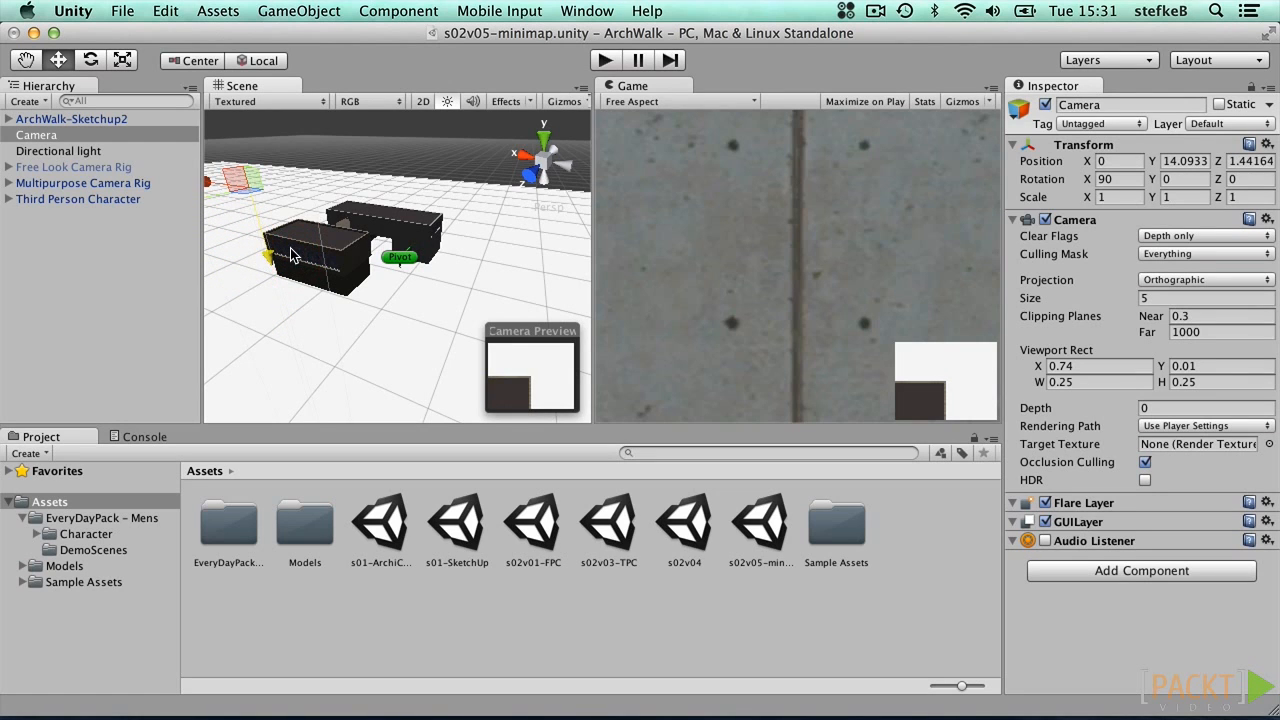
left_click_drag(1036, 300, 1132, 296)
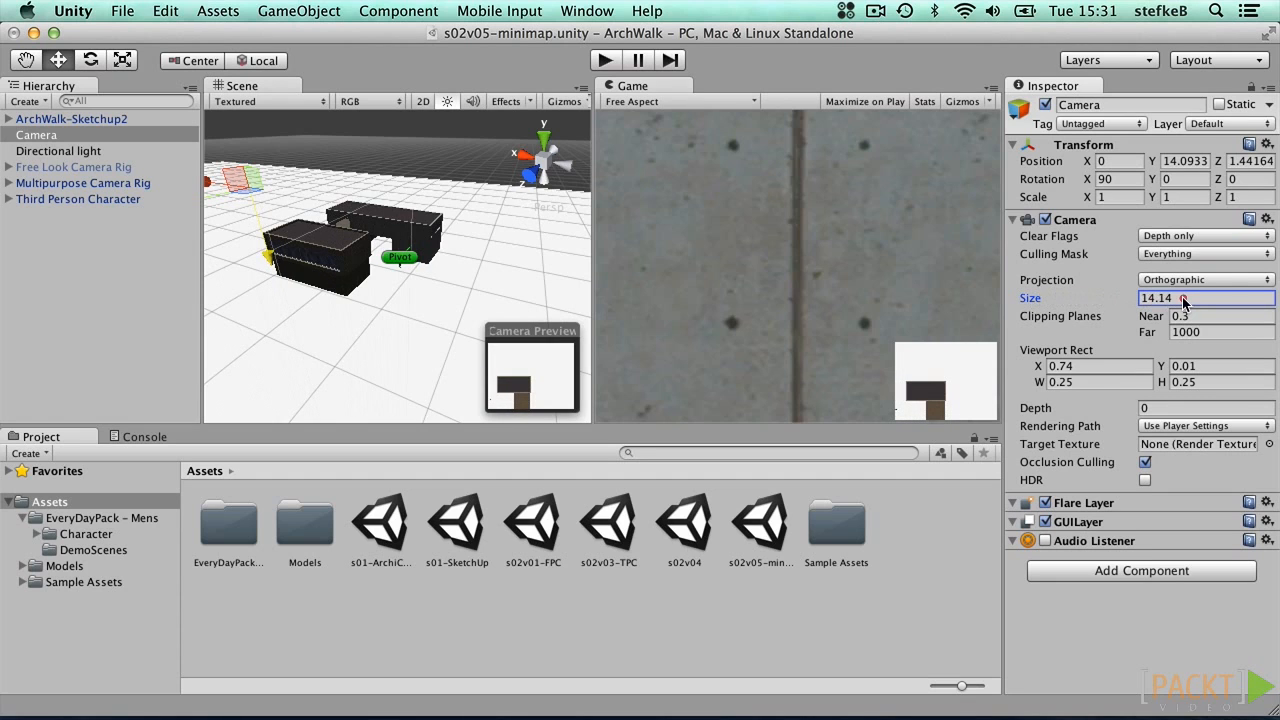
left_click_drag(256, 197, 370, 183)
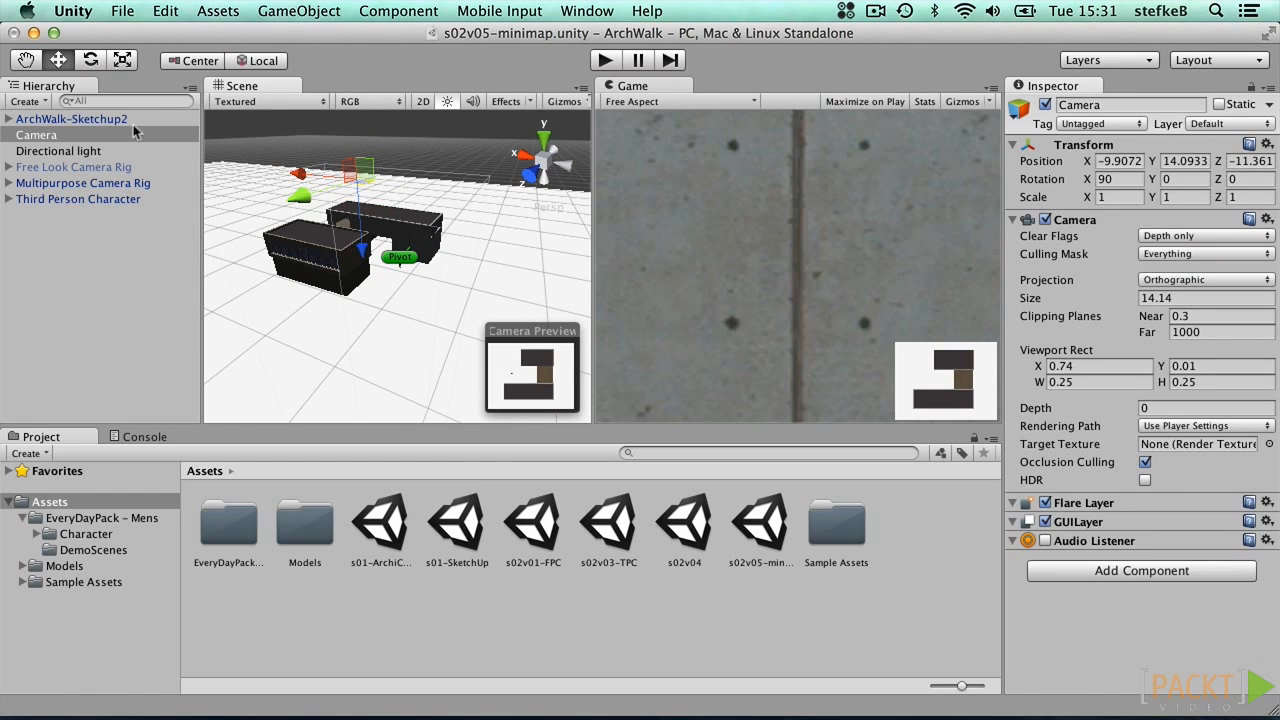
Step: Create a sphere and make it a child of the Third Person Character
left_click(134, 227)
left_click(299, 11)
mouse_move(330, 54)
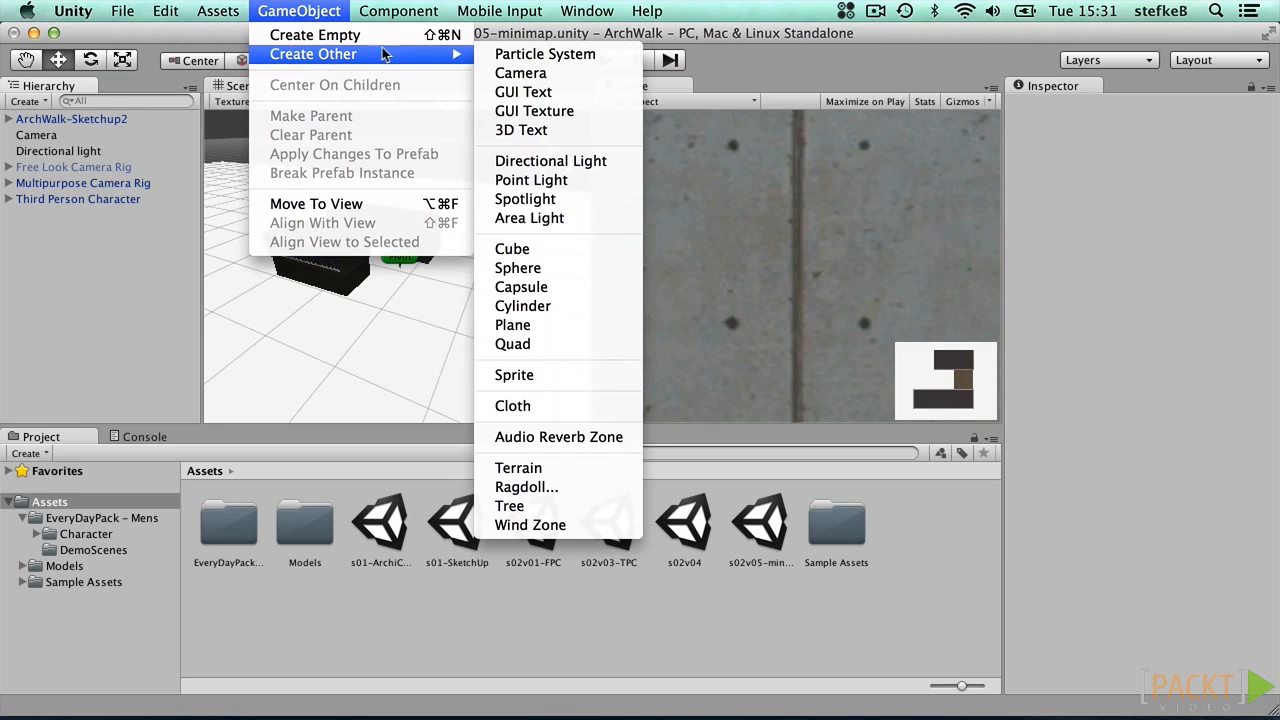
left_click(530, 267)
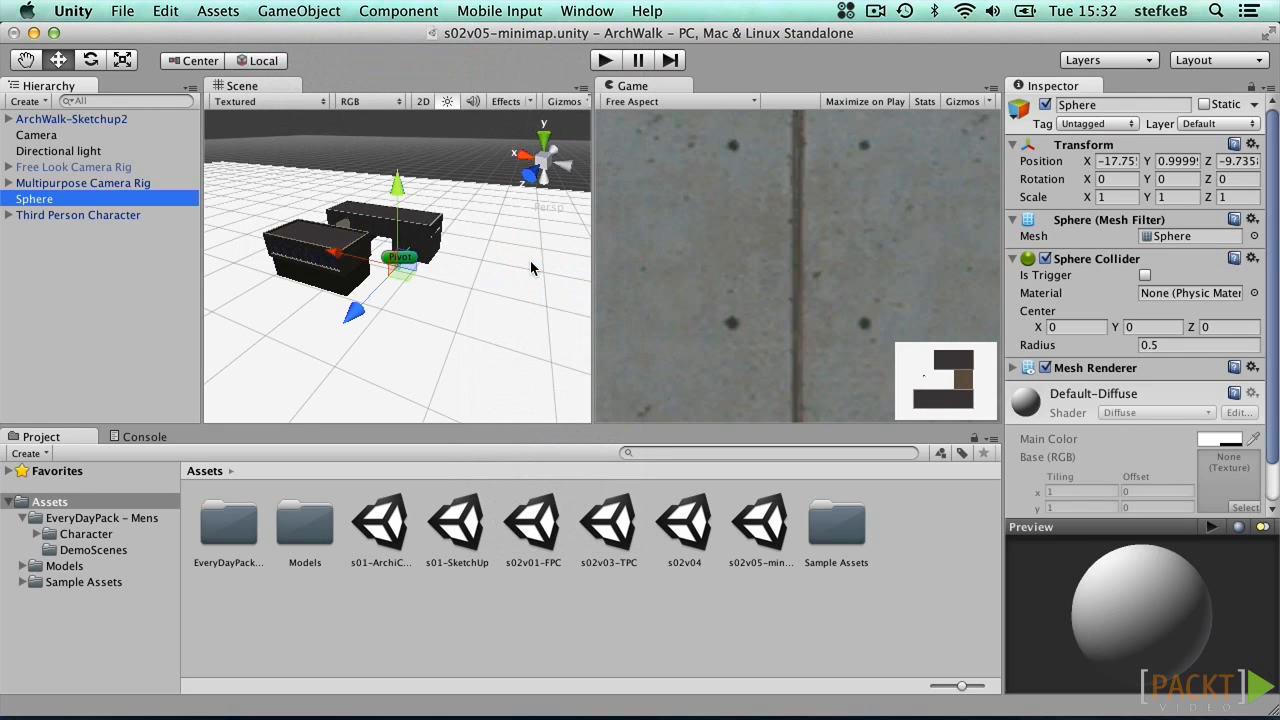
left_click_drag(33, 203, 70, 215)
left_click(9, 199)
left_click(50, 231)
Step: Reset the sphere's position and set its Y position to 10, above the character
left_click(1252, 144)
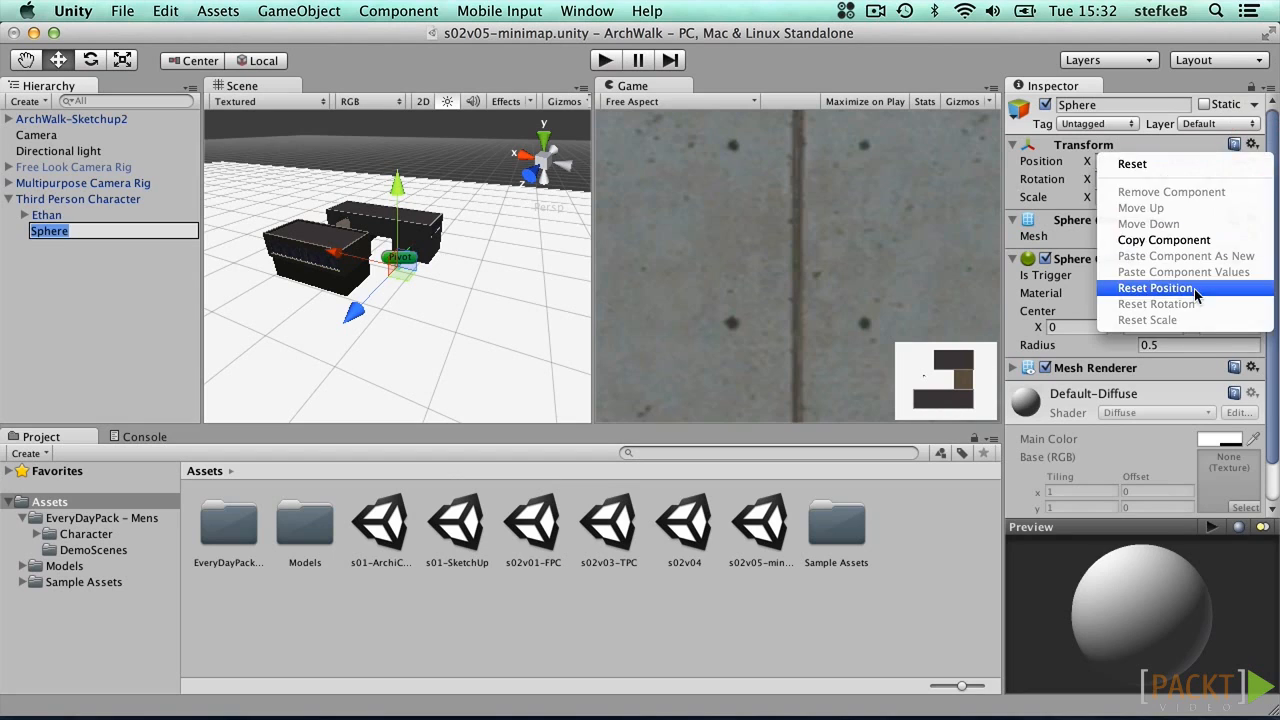
left_click(1160, 286)
left_click_drag(1148, 160, 1070, 165)
type("10")
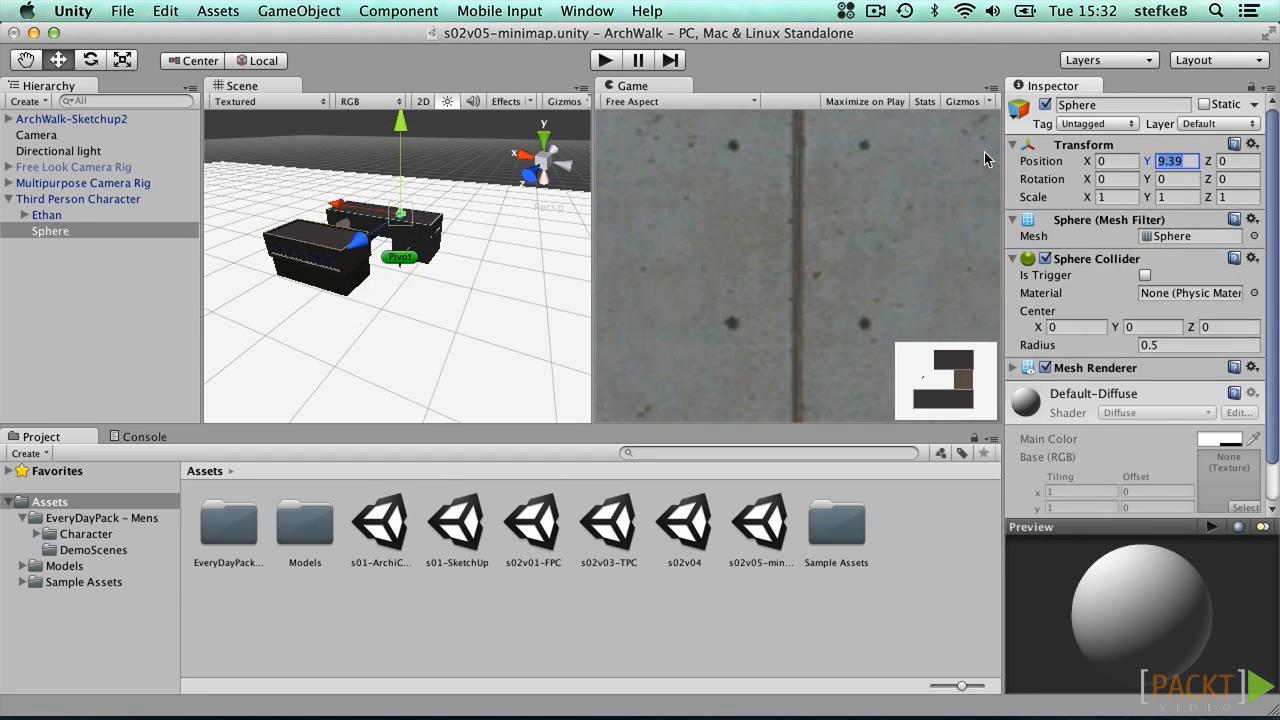
Step: Set the overhead camera's Y position to 20
left_click(36, 135)
left_click(1184, 161)
type("20")
Step: Add two layers, naming User Layer 12 minimap and User Layer 13 non-minimap
left_click(46, 134)
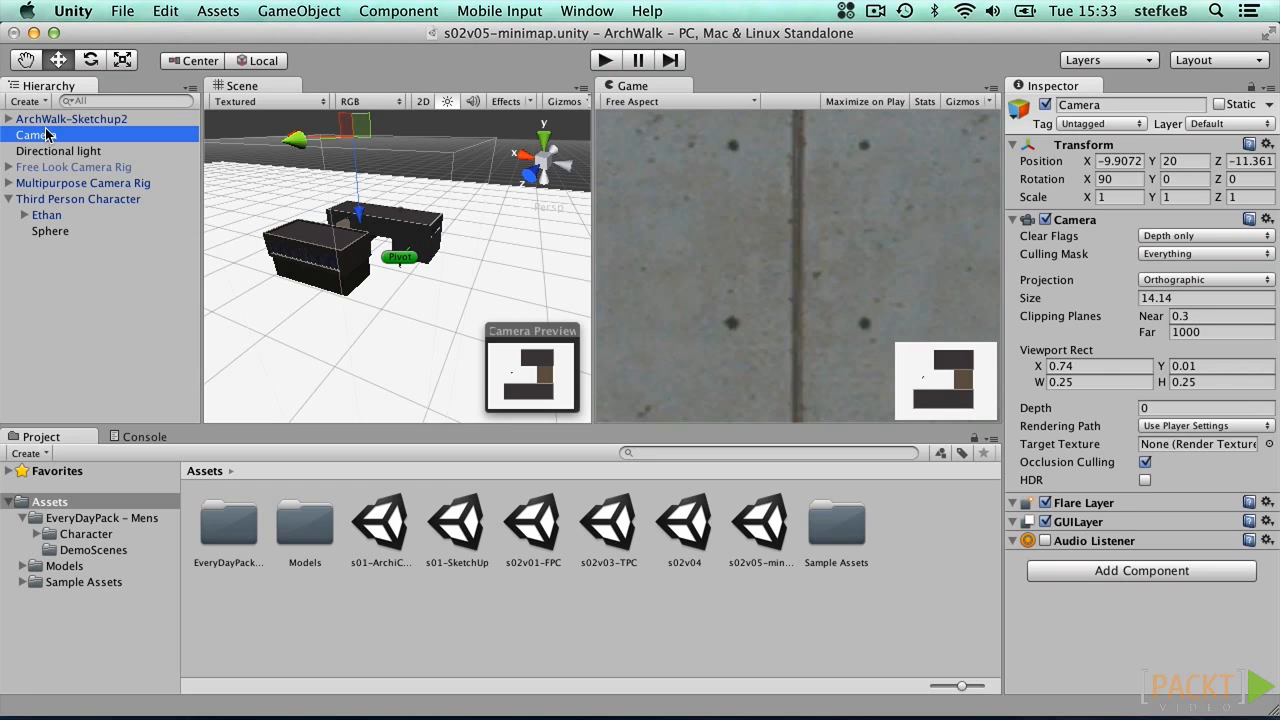
left_click(1258, 124)
left_click(1187, 251)
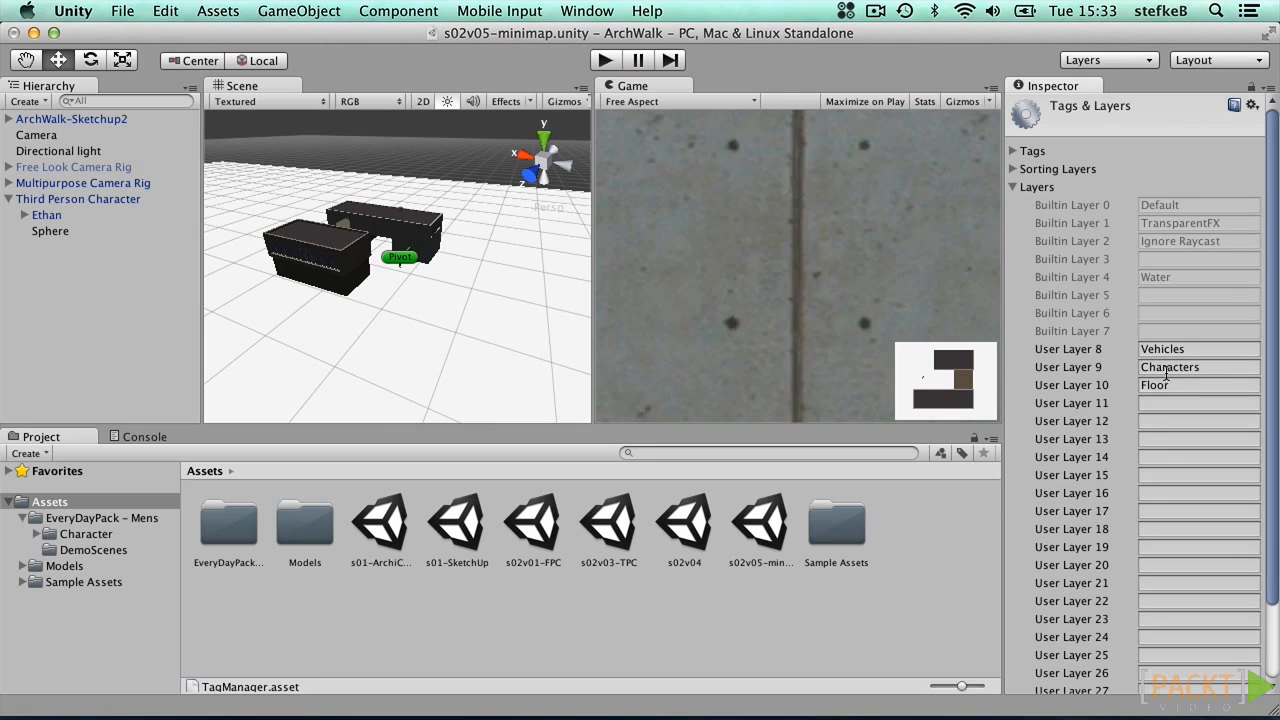
left_click(1152, 421)
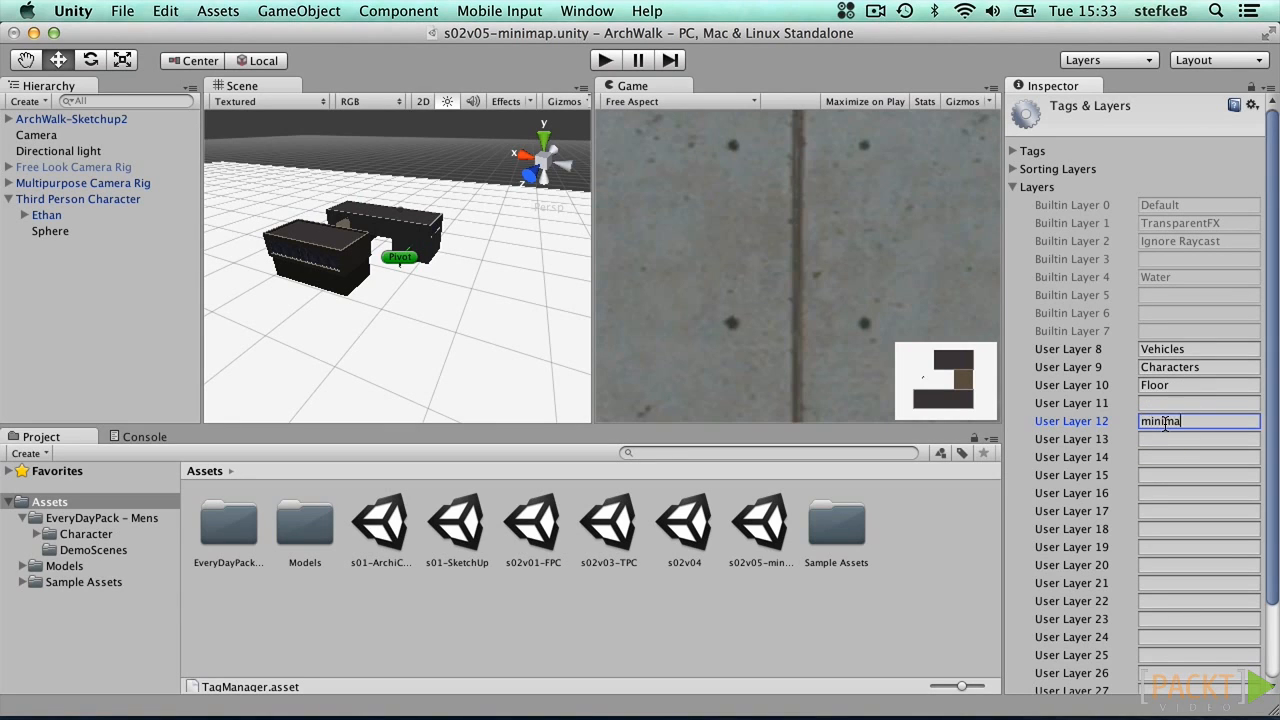
left_click(1234, 439)
type("non-minimap")
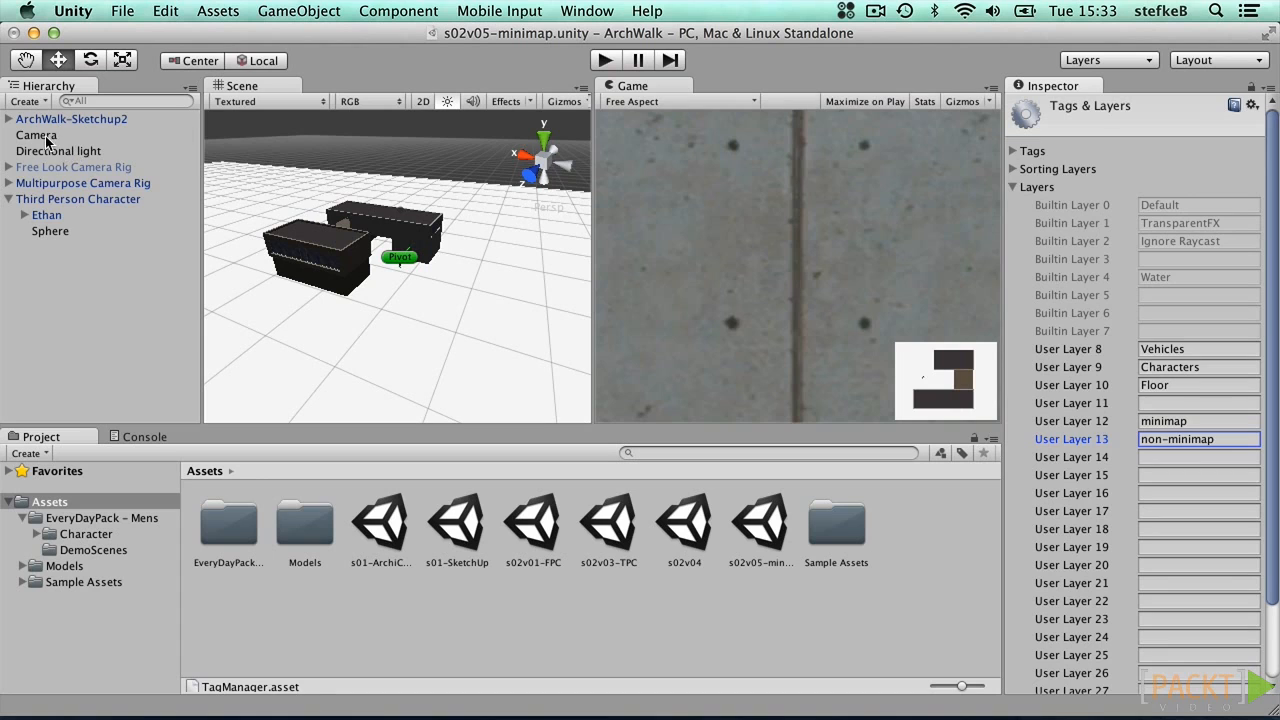
Step: Assign the character's sphere to the minimap layer
left_click(62, 231)
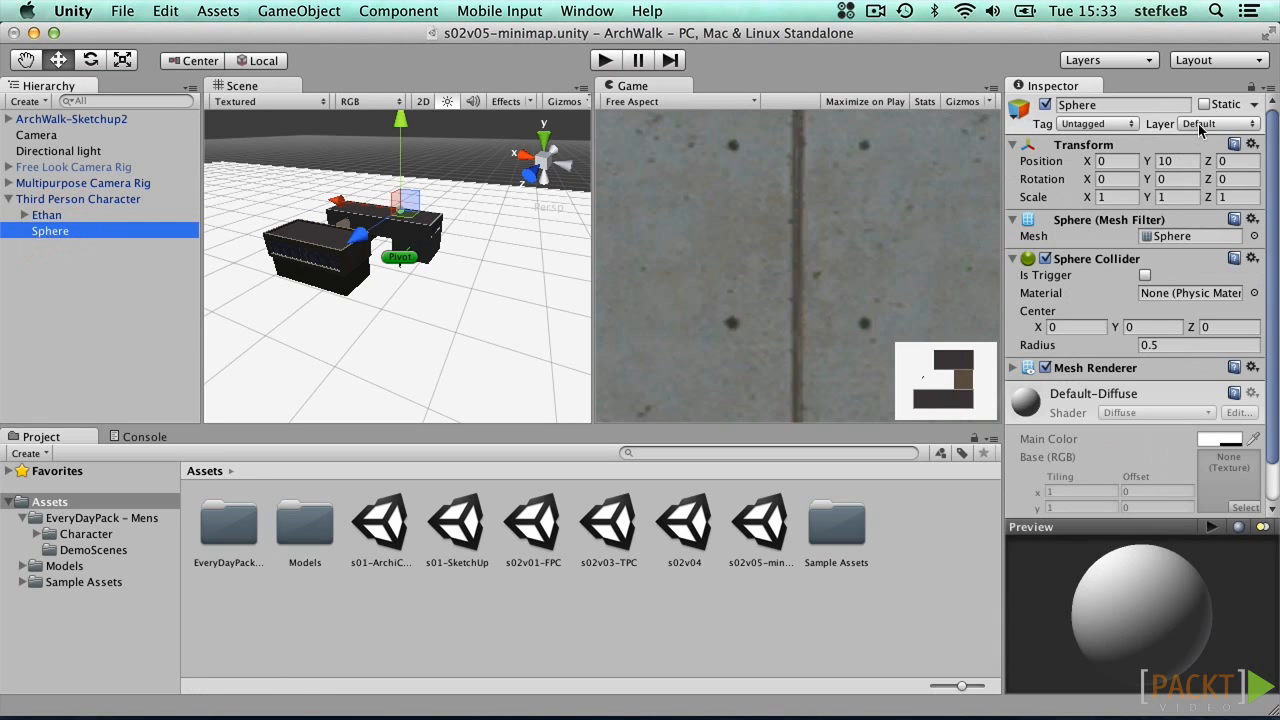
left_click(1199, 126)
left_click(1235, 240)
Step: Assign the Mesh30 object of the ArchWalk-Sketchup2 model to the non-minimap layer
left_click(9, 119)
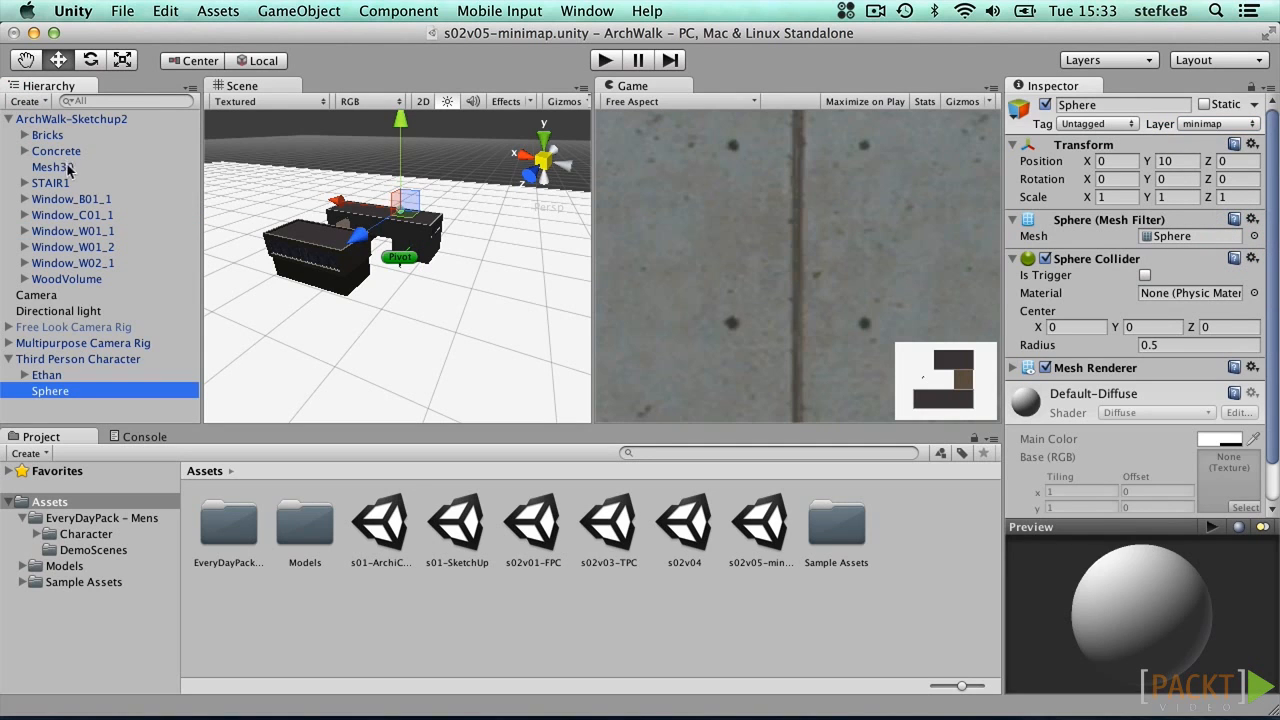
left_click(248, 198)
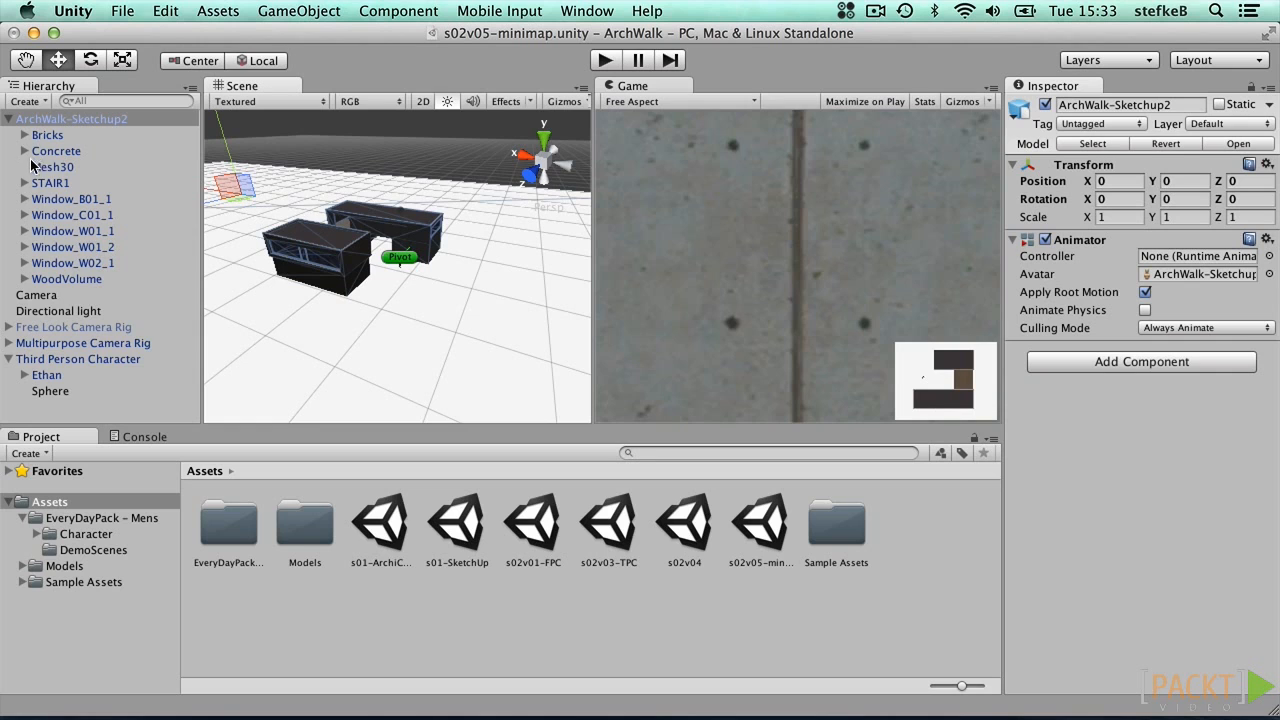
left_click(53, 167)
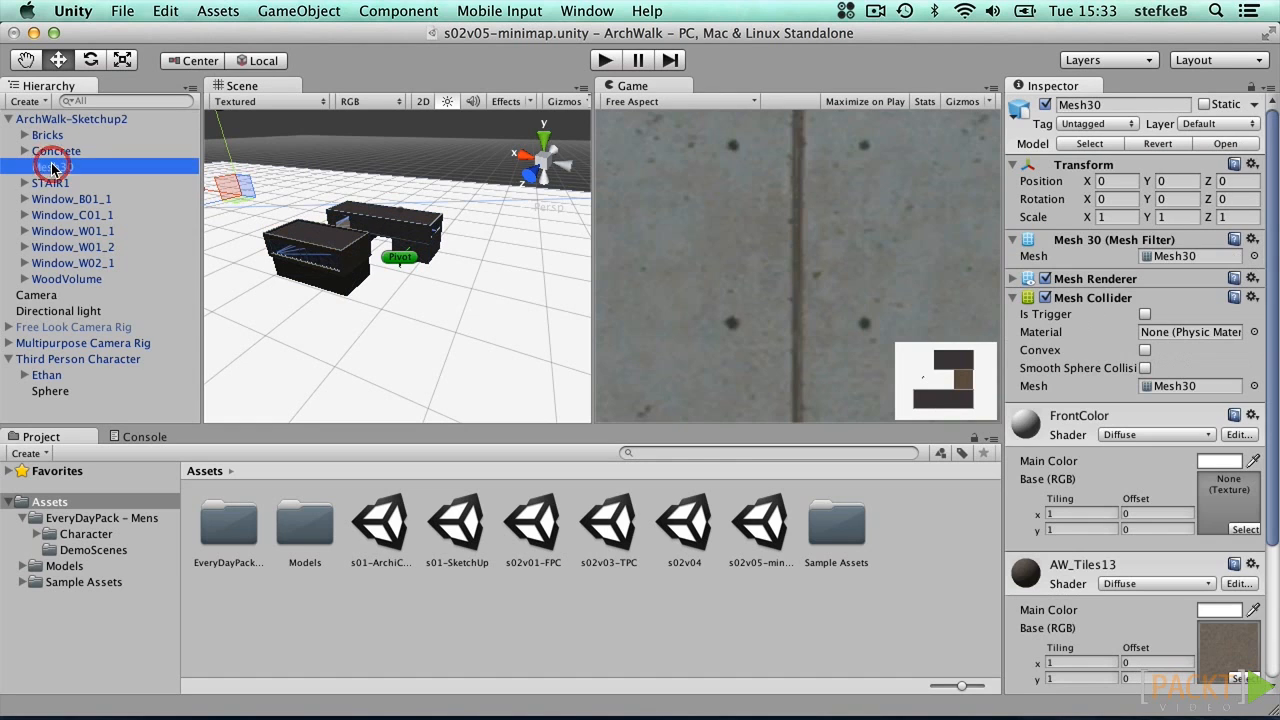
left_click(1217, 123)
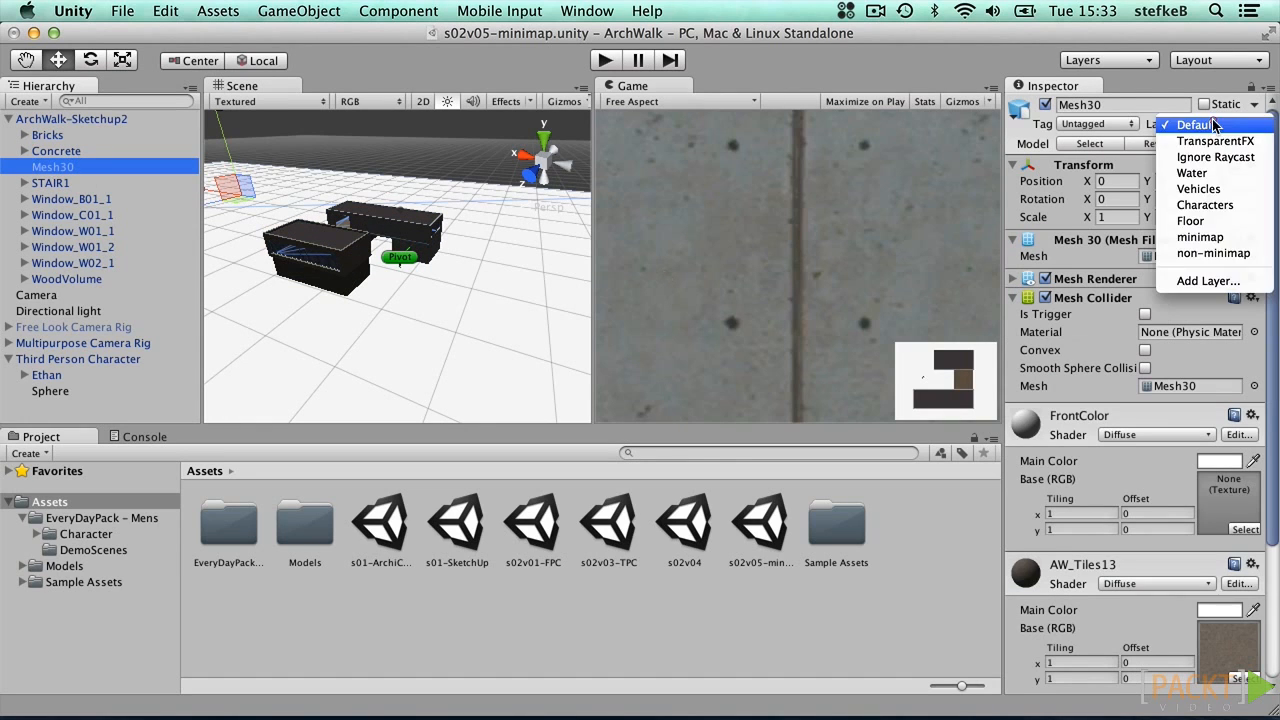
left_click(1220, 251)
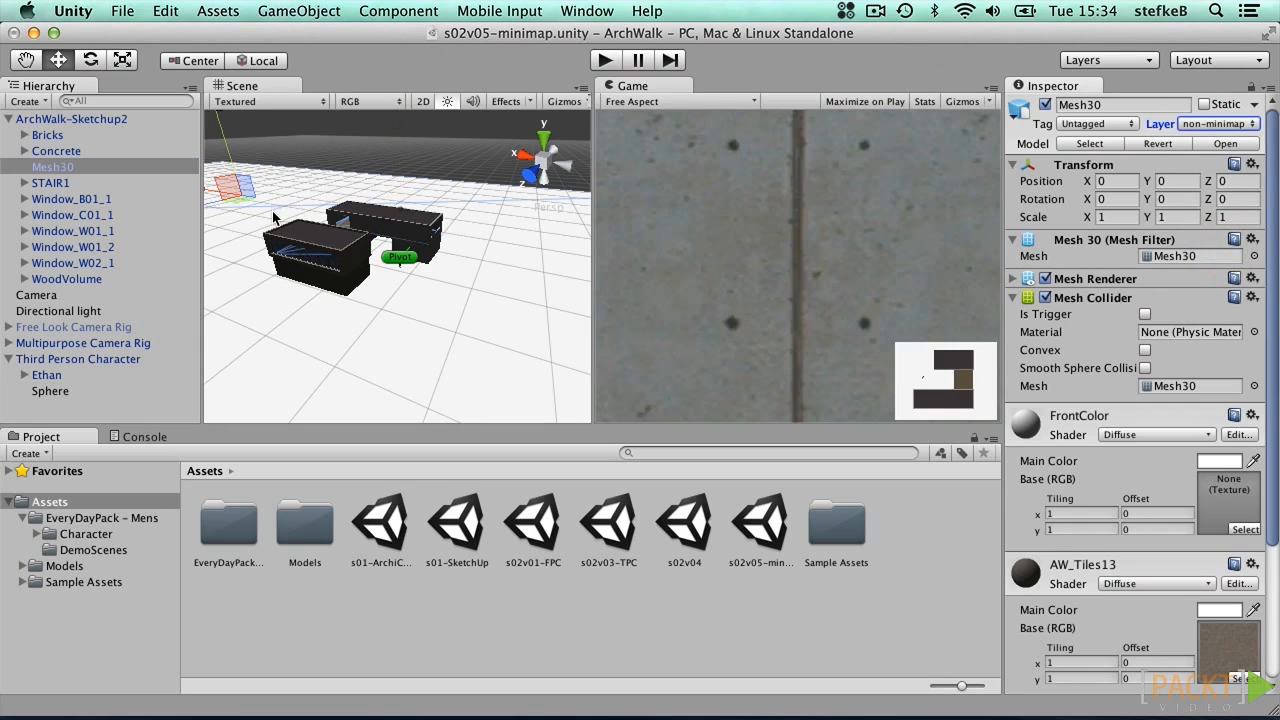
Step: Enter MinimapCamera as the overhead camera's name and exclude the non-minimap layer from its Culling Mask
left_click(36, 296)
left_click(1112, 105)
left_click(888, 80)
type("MinimapCamera")
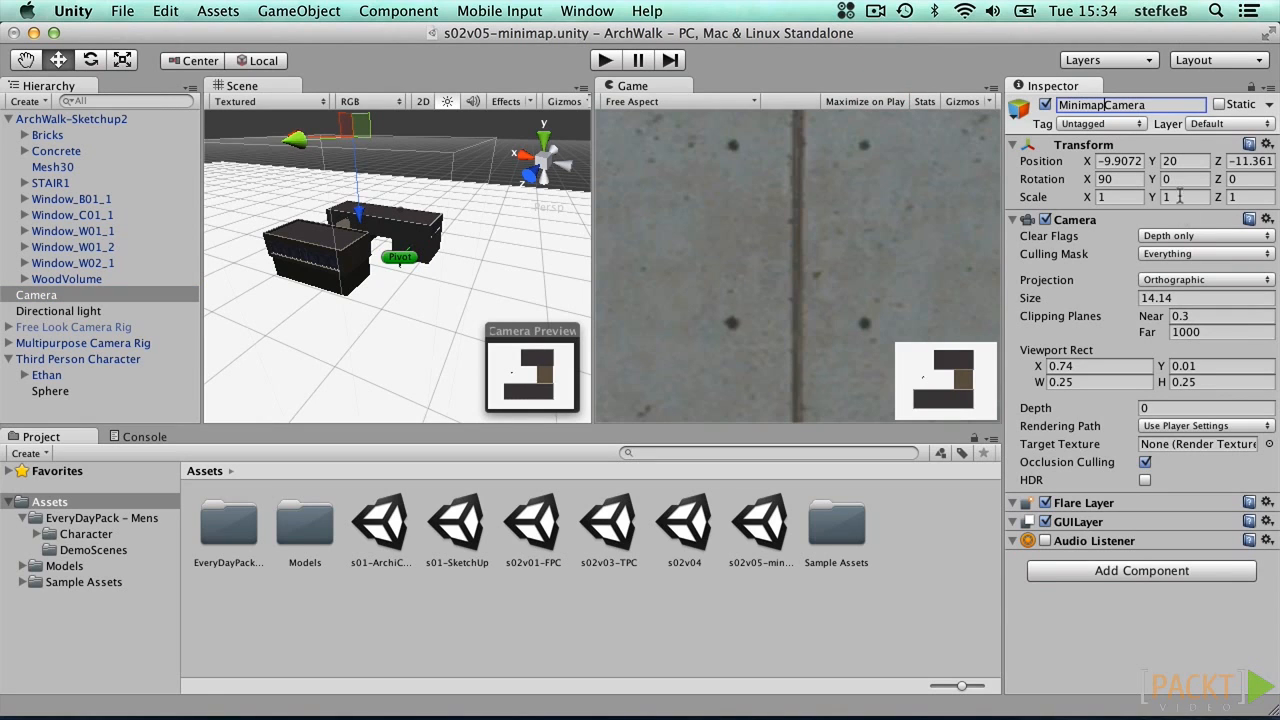
left_click(1158, 254)
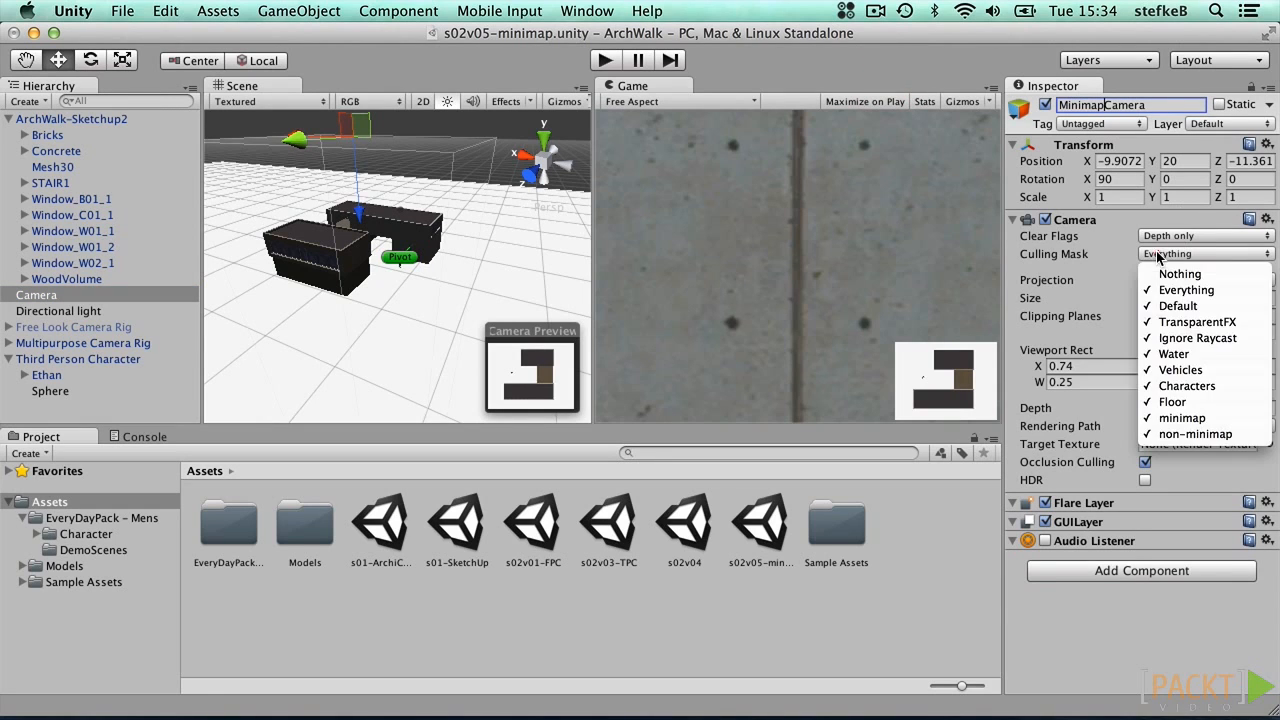
left_click(1190, 434)
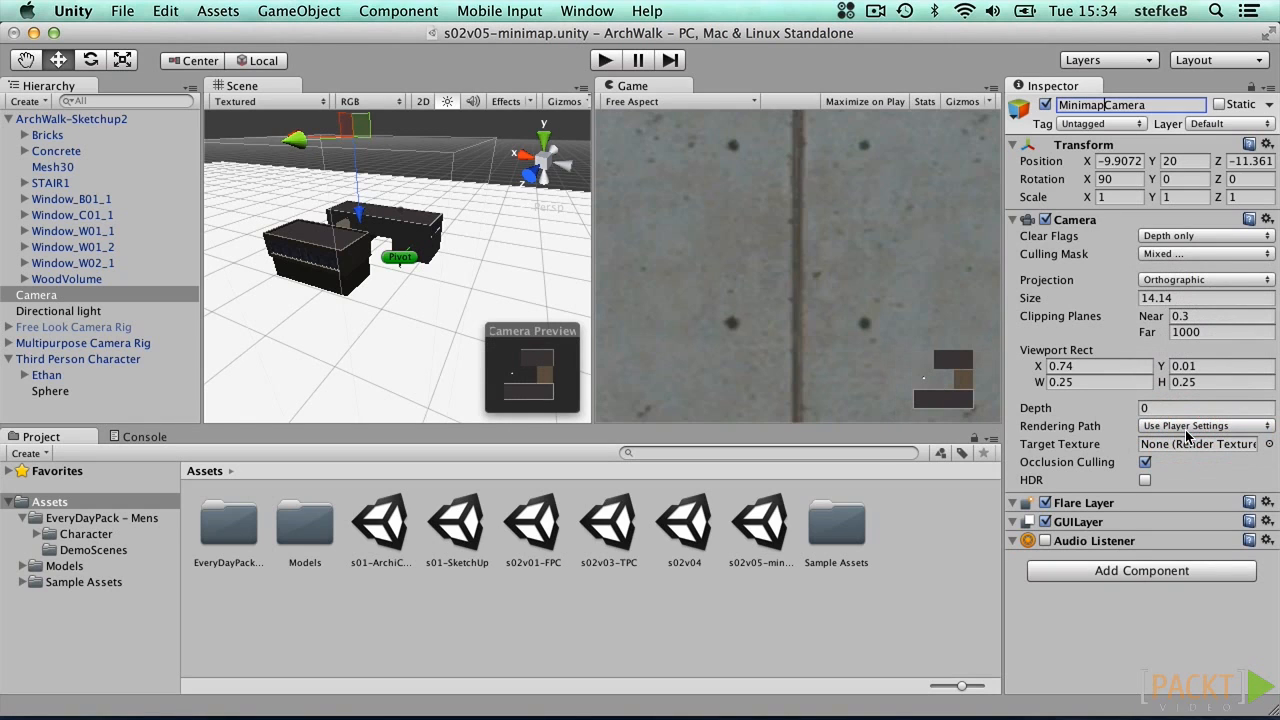
Step: Set the layer of the Multipurpose Camera Rig's Main Camera to minimap
left_click(9, 343)
left_click(22, 359)
left_click(75, 375)
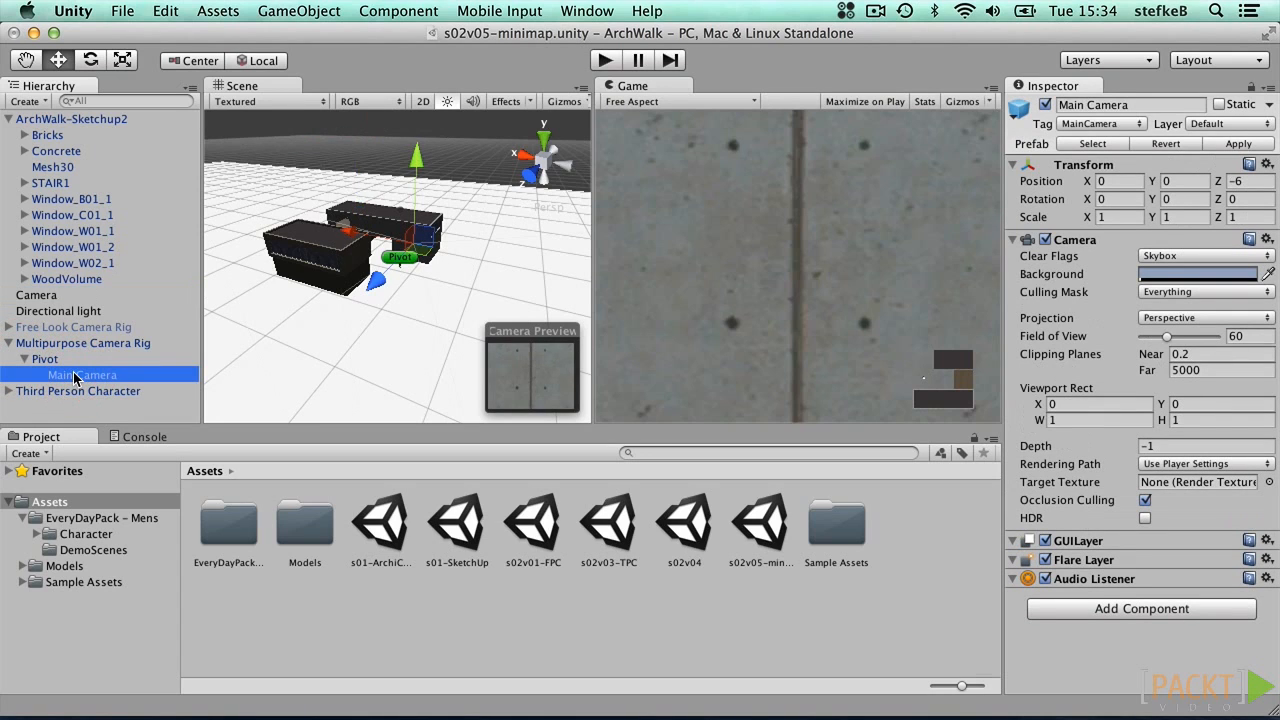
left_click(1194, 124)
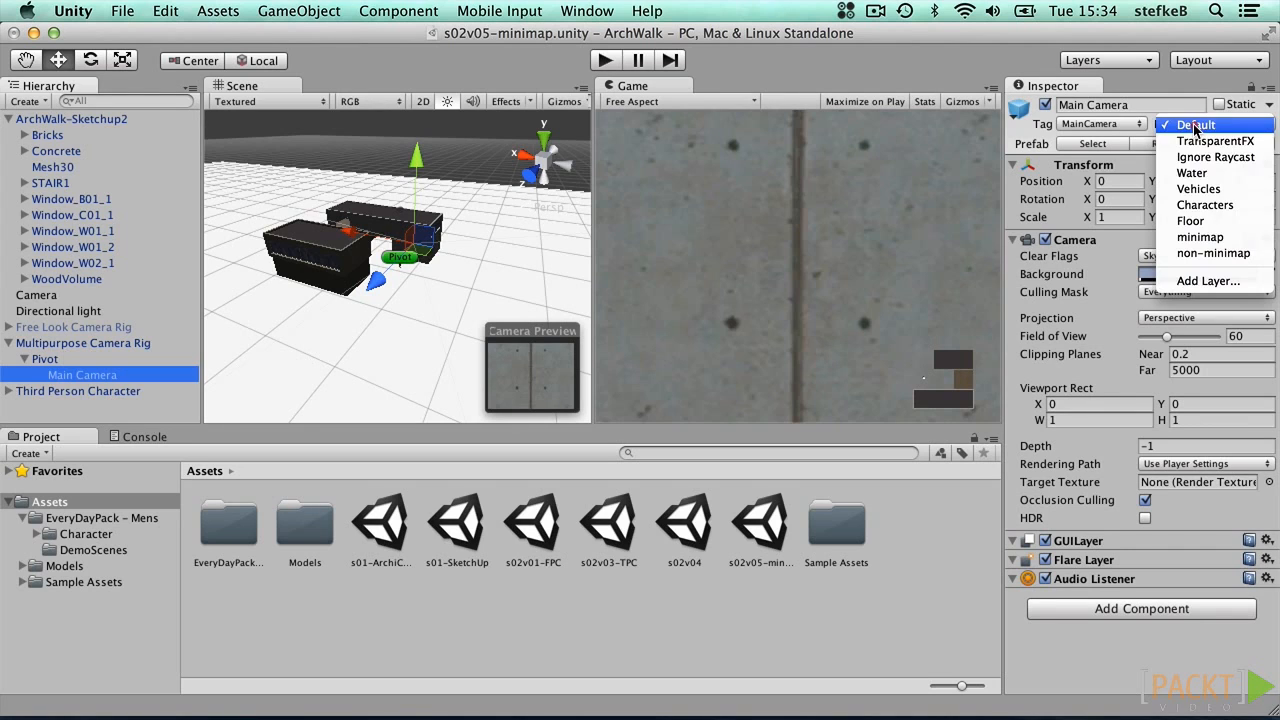
left_click(1235, 240)
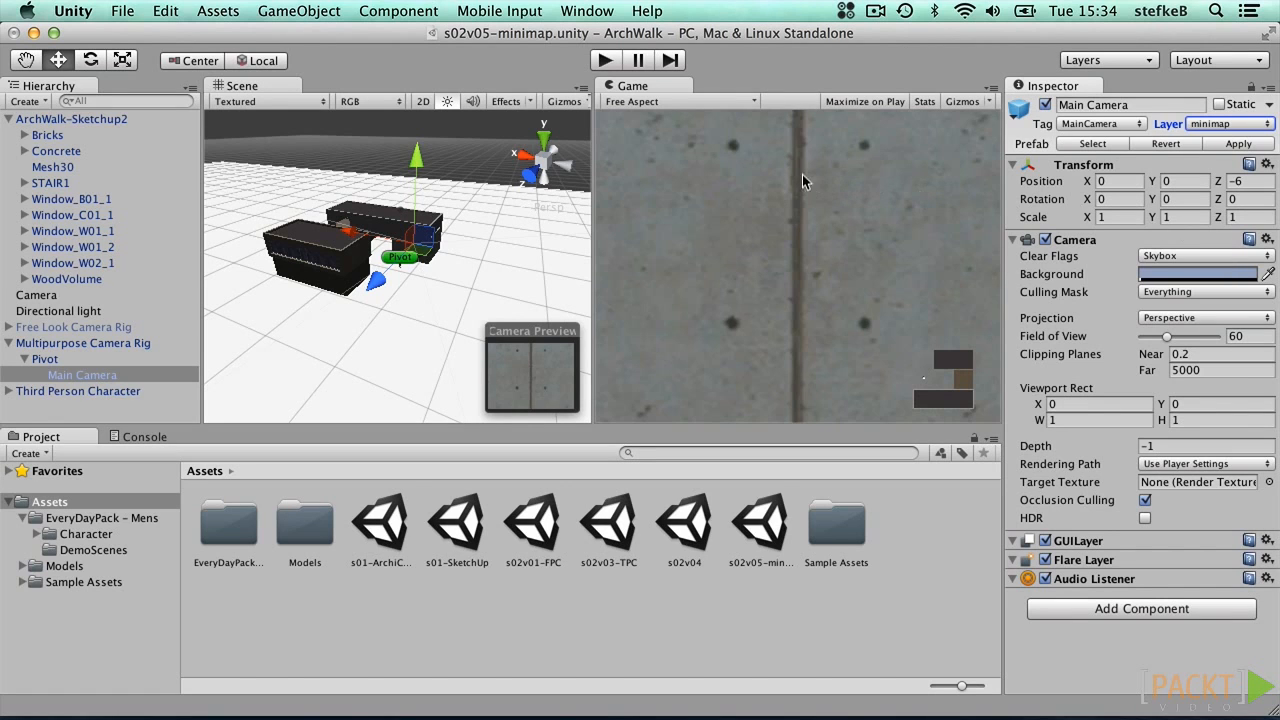
Step: Play the scene, run the character around the building to test the minimap, and stop playback
left_click(605, 61)
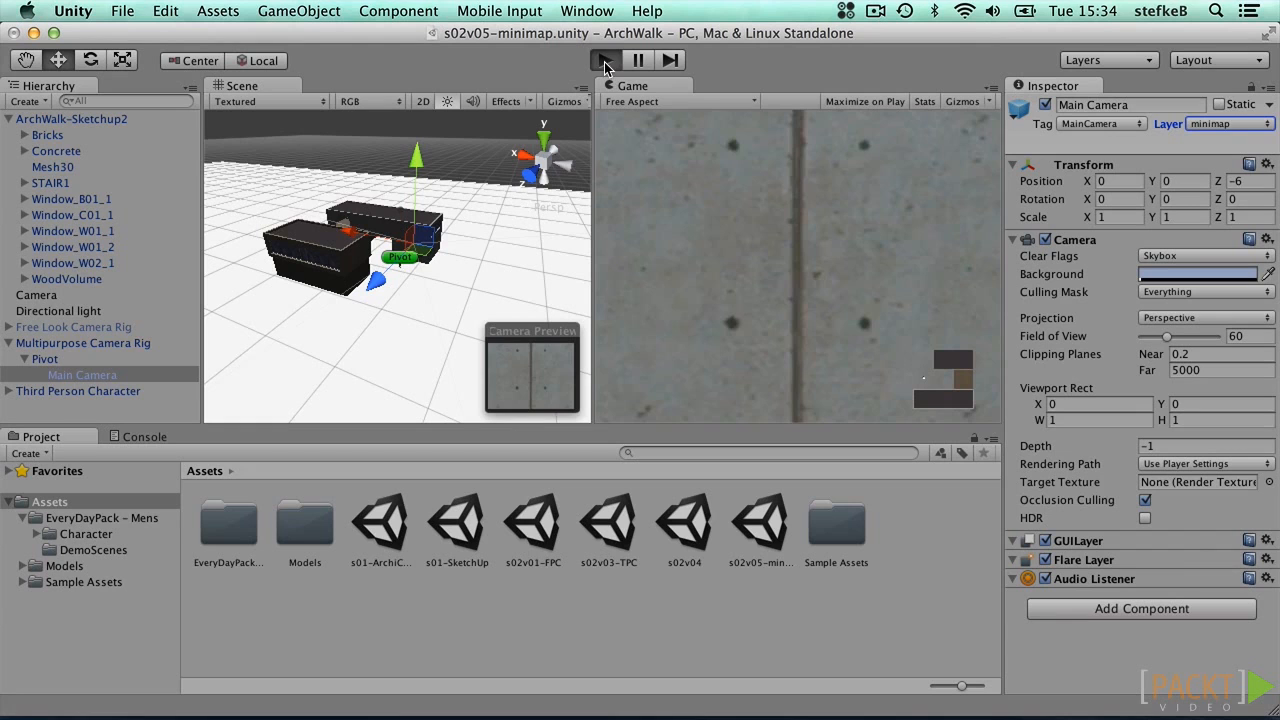
key("w")
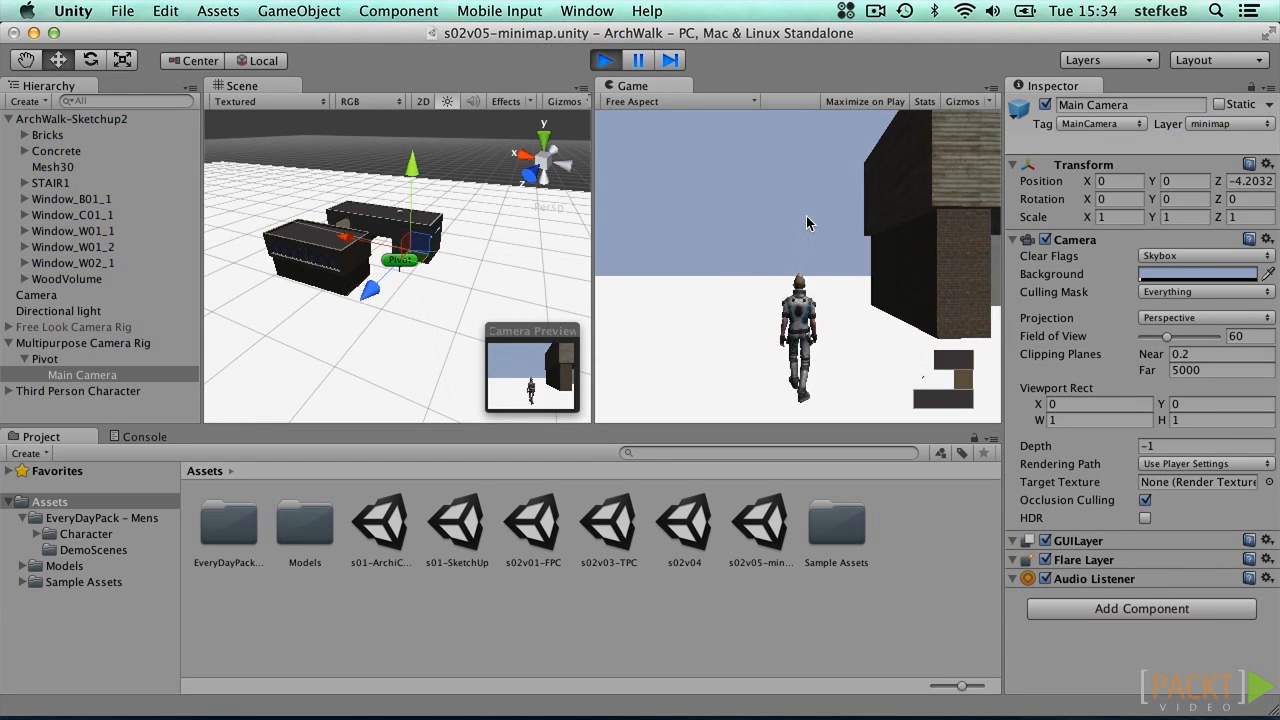
key("w")
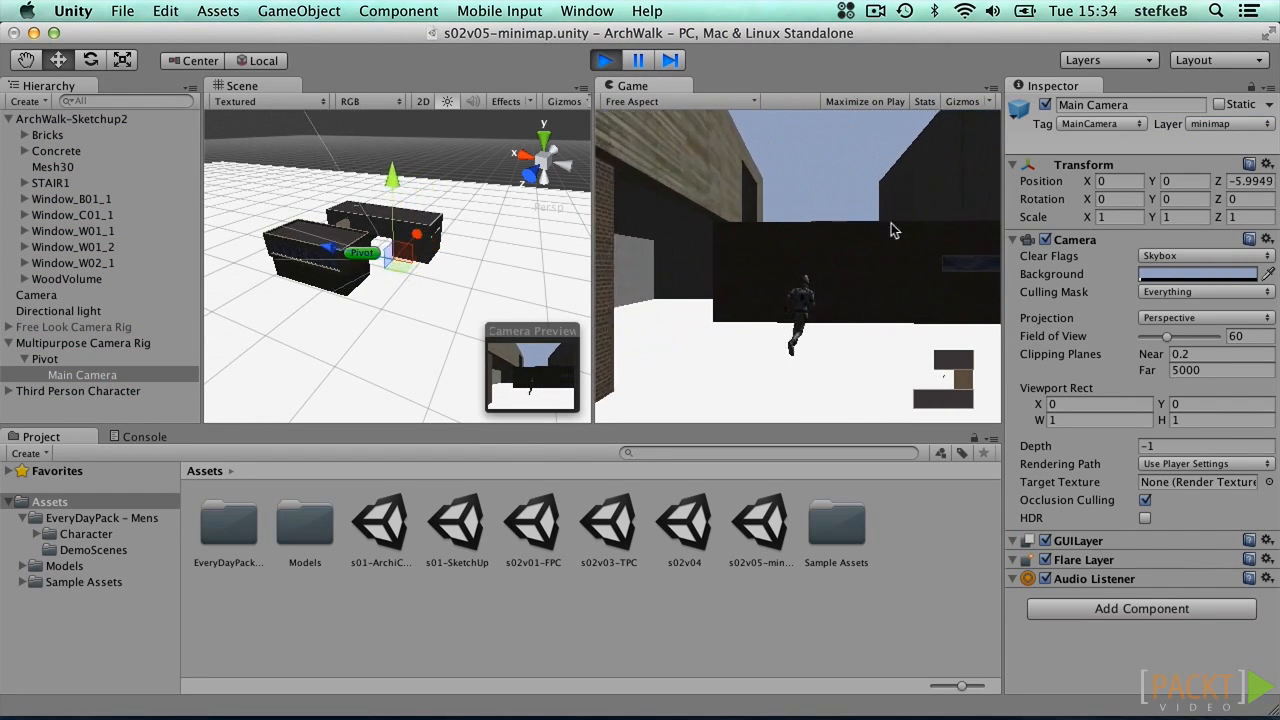
key("w")
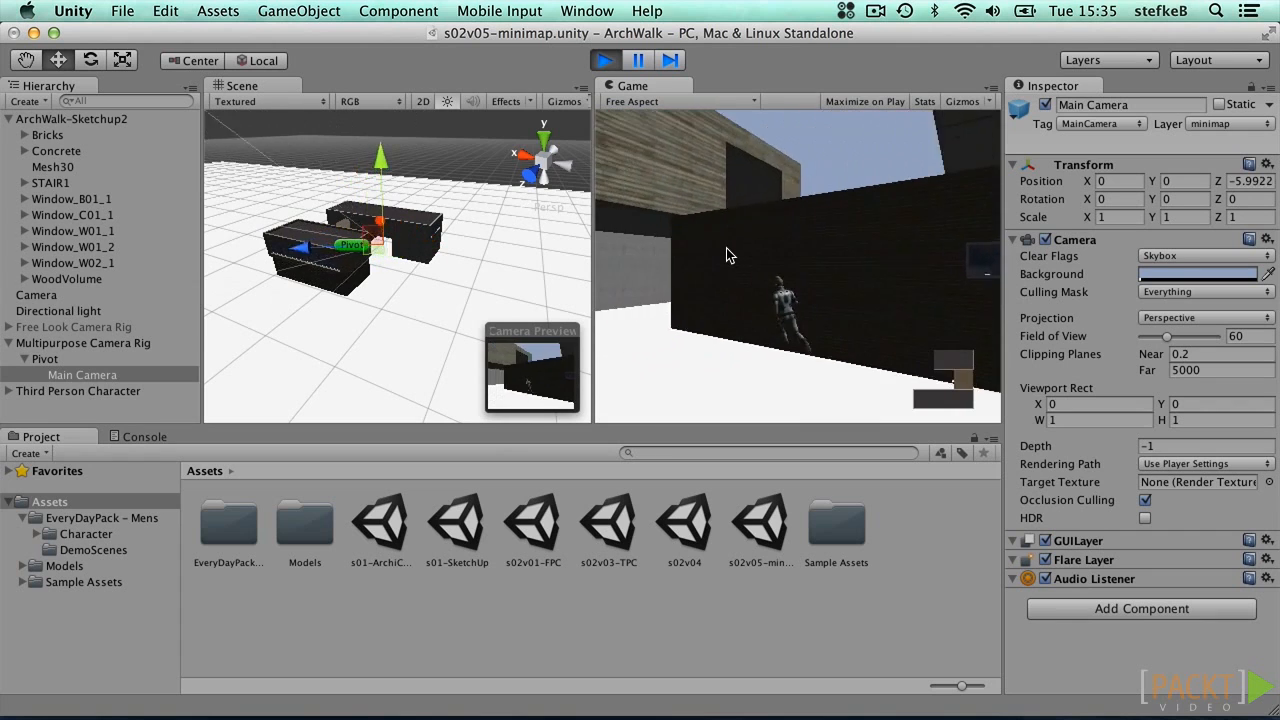
key("w")
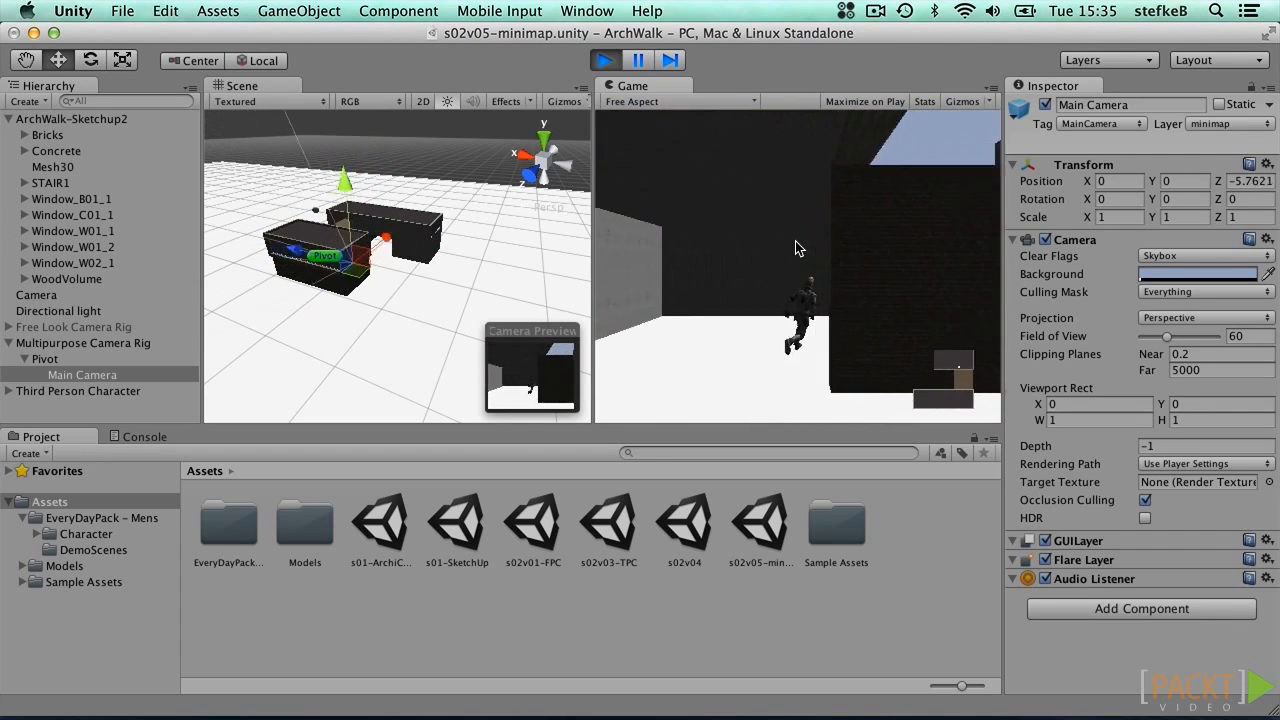
key("w")
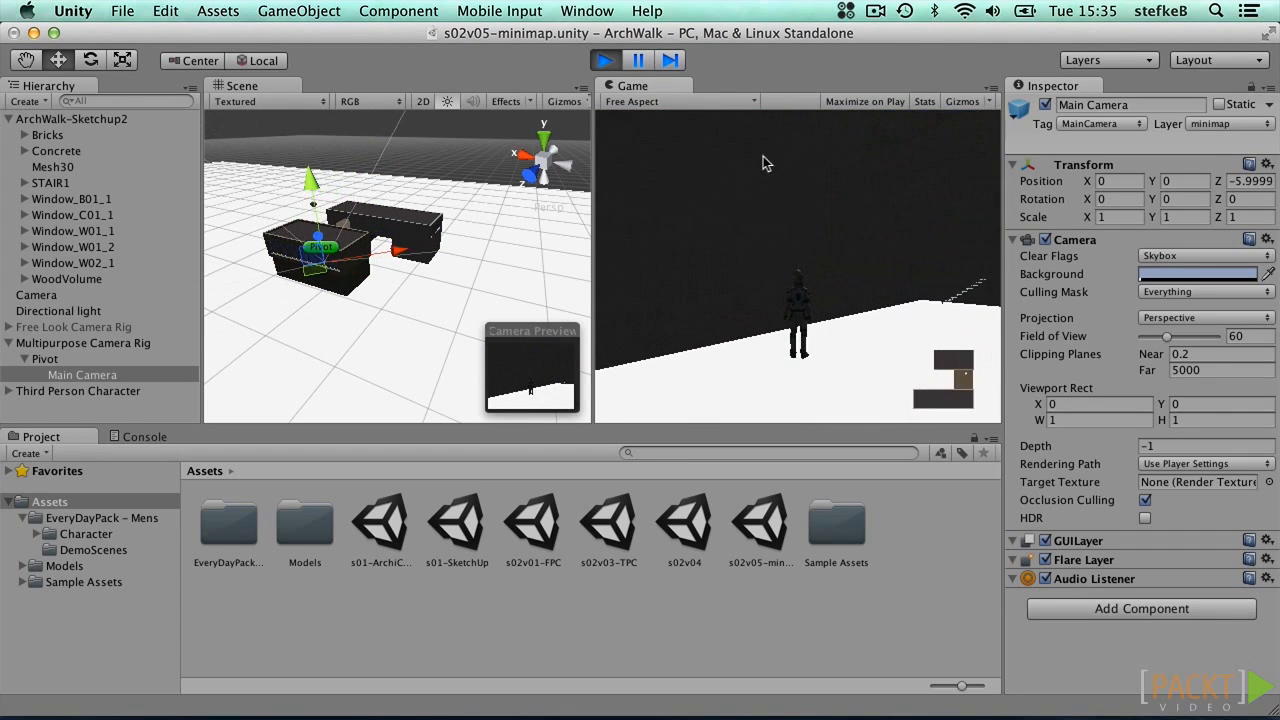
left_click(608, 60)
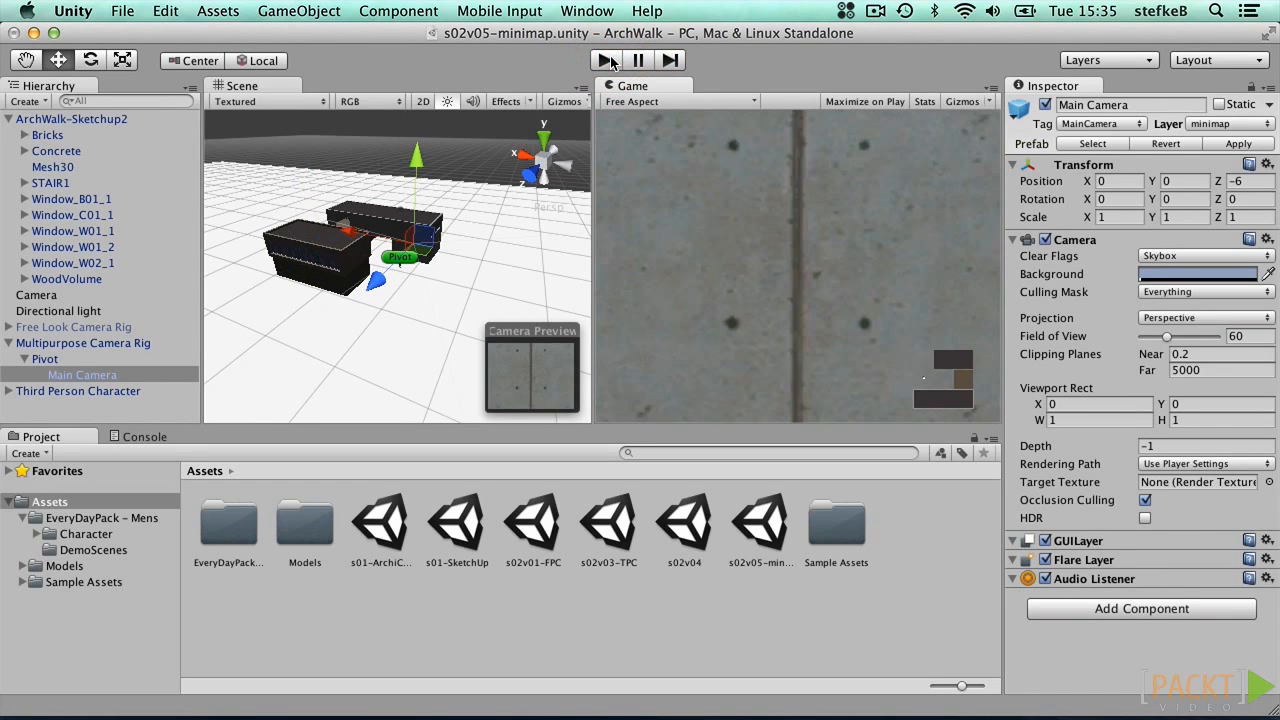